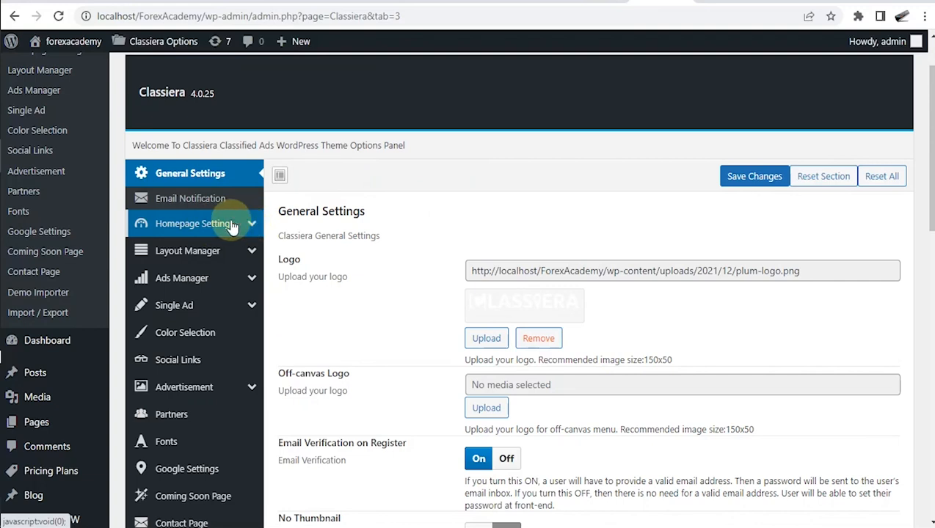
Open the Home General Settings of the homepage options and view the category icons on the live homepage.
{"action": "left_click", "coordinate": [195, 226]}
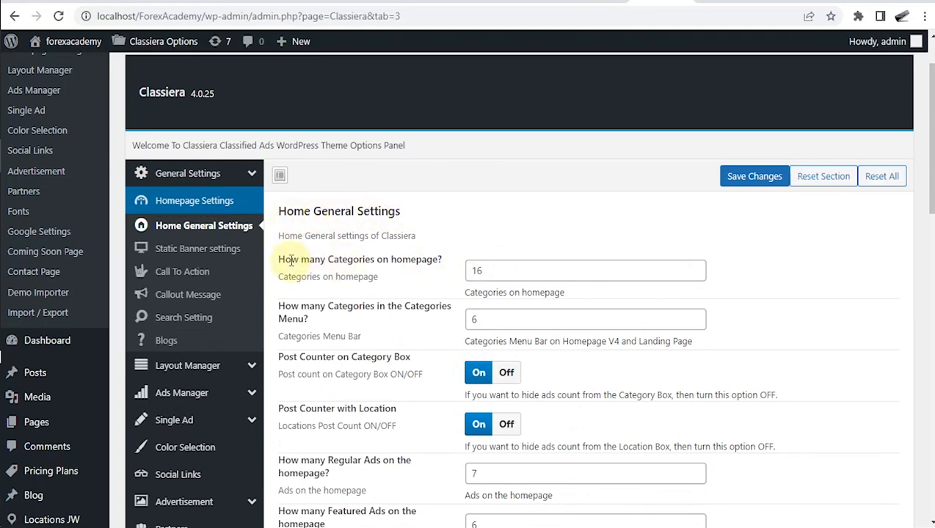
{"action": "double_click", "coordinate": [481, 271]}
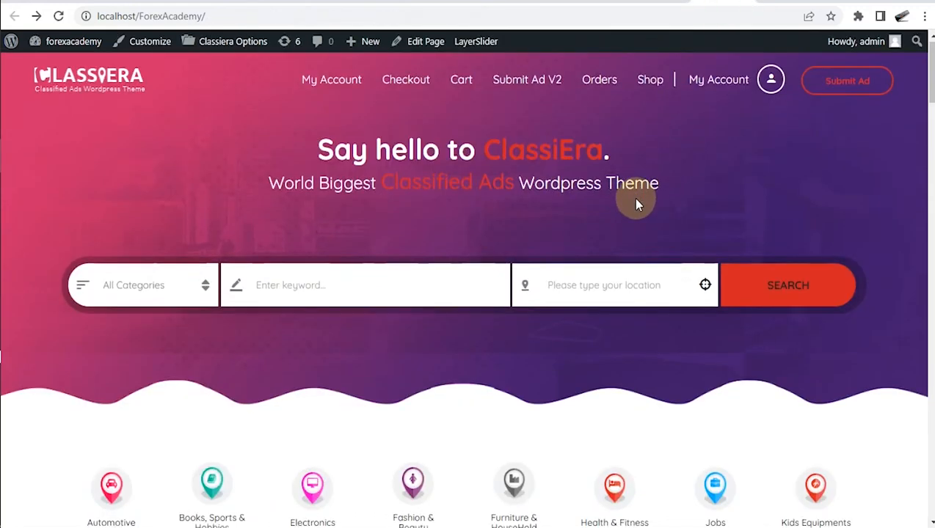
{"action": "scroll", "coordinate": [634, 198], "scroll_direction": "down", "scroll_amount": 4}
{"action": "scroll", "coordinate": [636, 199], "scroll_direction": "down", "scroll_amount": 1}
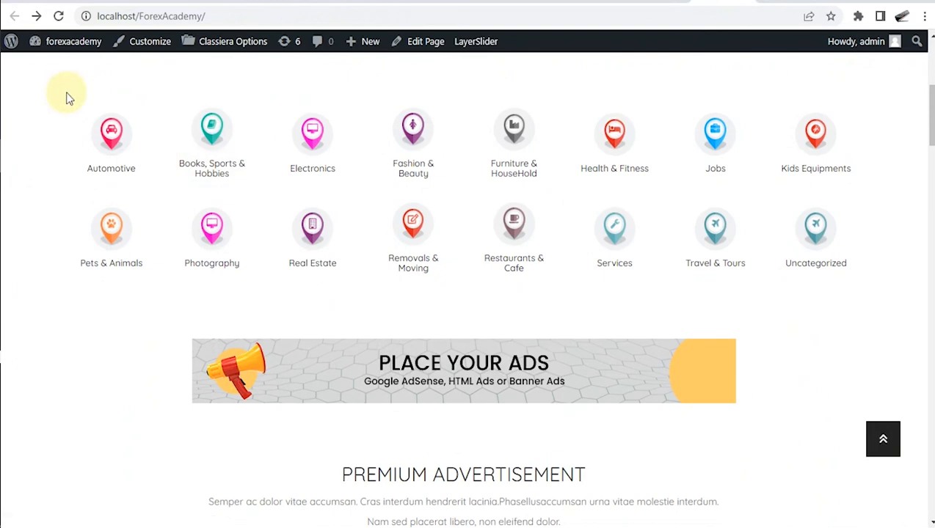
{"action": "left_click_drag", "start_coordinate": [187, 139], "coordinate": [717, 83]}
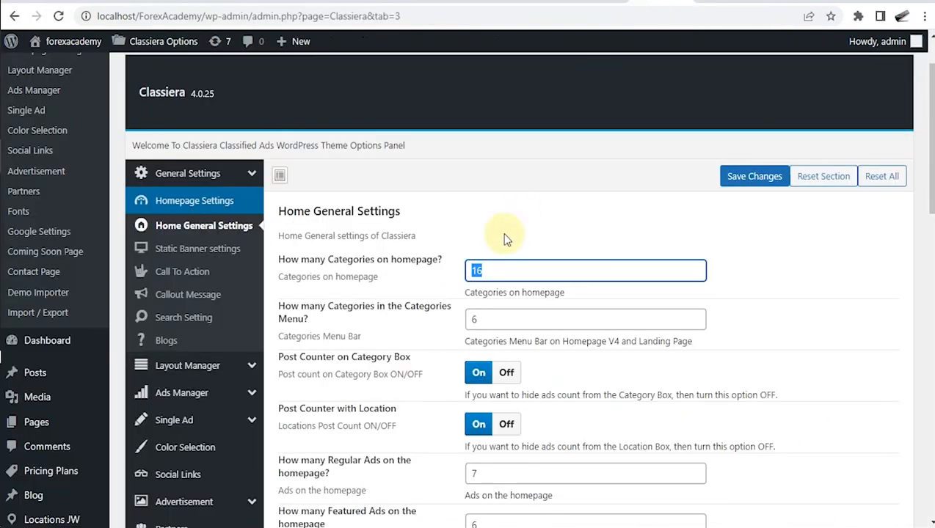
Set the number of categories on the homepage to 5, save the changes and reload the live homepage.
{"action": "left_click_drag", "start_coordinate": [486, 270], "coordinate": [465, 270]}
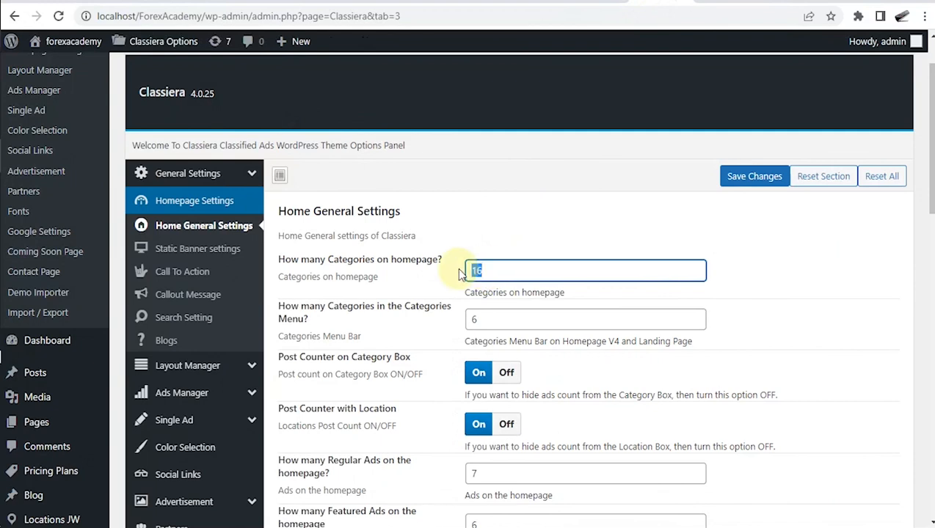
{"action": "type", "text": "5"}
{"action": "left_click", "coordinate": [755, 176]}
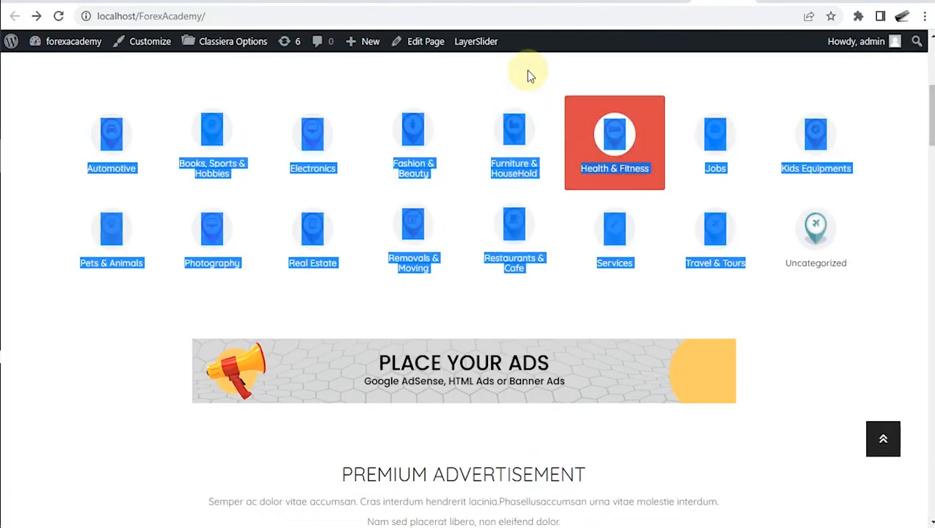
{"action": "right_click", "coordinate": [530, 75]}
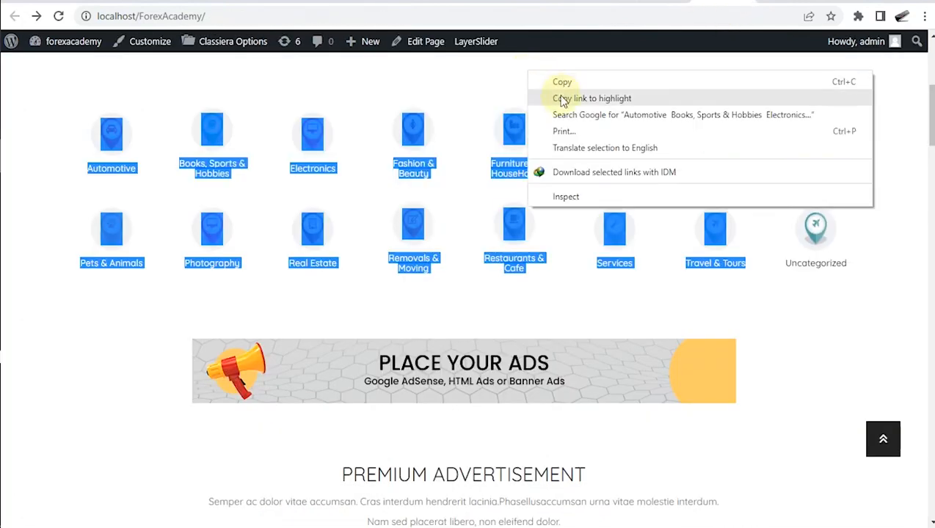
{"action": "right_click", "coordinate": [414, 308]}
{"action": "key", "text": "F5"}
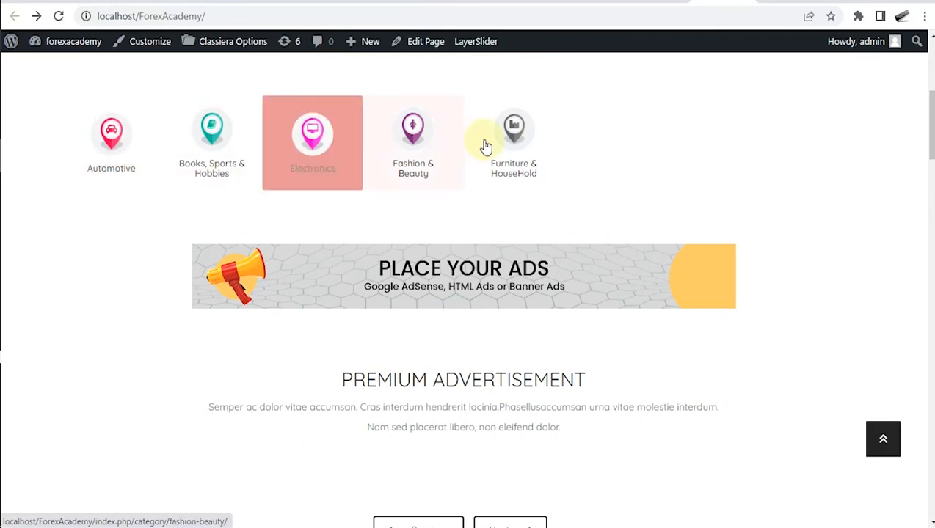
Look over the reloaded homepage and set the number of categories on the homepage to 16.
{"action": "scroll", "coordinate": [599, 171], "scroll_direction": "up", "scroll_amount": 2}
{"action": "scroll", "coordinate": [345, 263], "scroll_direction": "up", "scroll_amount": 3}
{"action": "scroll", "coordinate": [613, 237], "scroll_direction": "down", "scroll_amount": 1}
{"action": "left_click", "coordinate": [663, 2]}
{"action": "scroll", "coordinate": [553, 248], "scroll_direction": "down", "scroll_amount": 1}
{"action": "scroll", "coordinate": [552, 248], "scroll_direction": "down", "scroll_amount": 1}
{"action": "left_click_drag", "start_coordinate": [485, 199], "coordinate": [453, 204]}
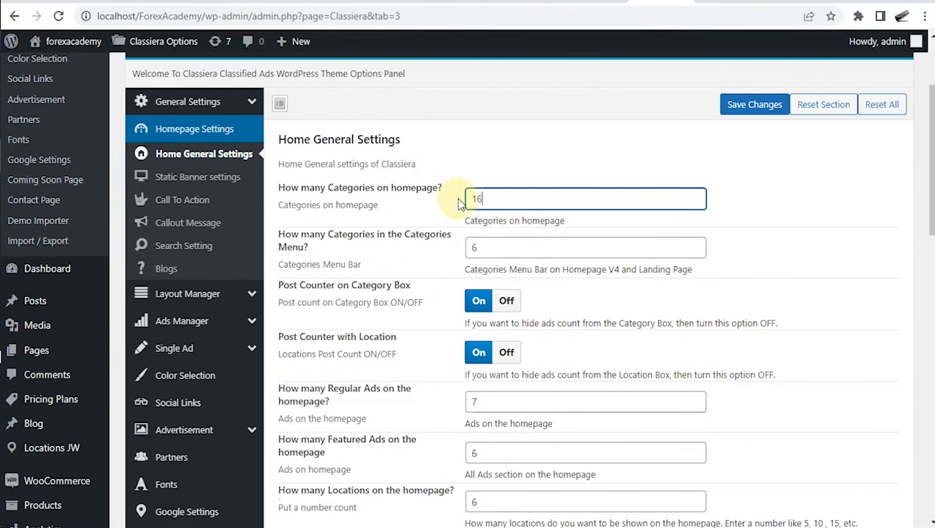
Read the description of the Categories Menu count setting to learn which page templates it applies to.
{"action": "left_click", "coordinate": [482, 248]}
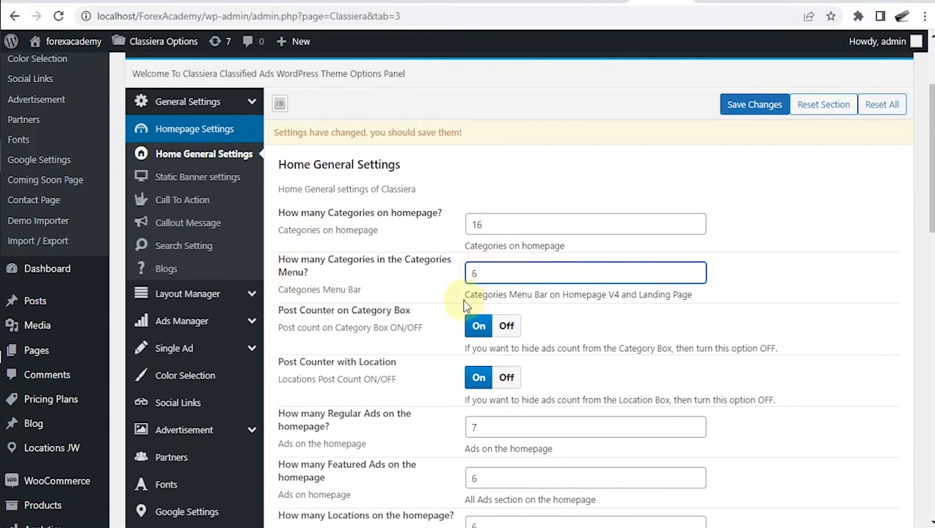
{"action": "left_click_drag", "start_coordinate": [466, 294], "coordinate": [603, 297]}
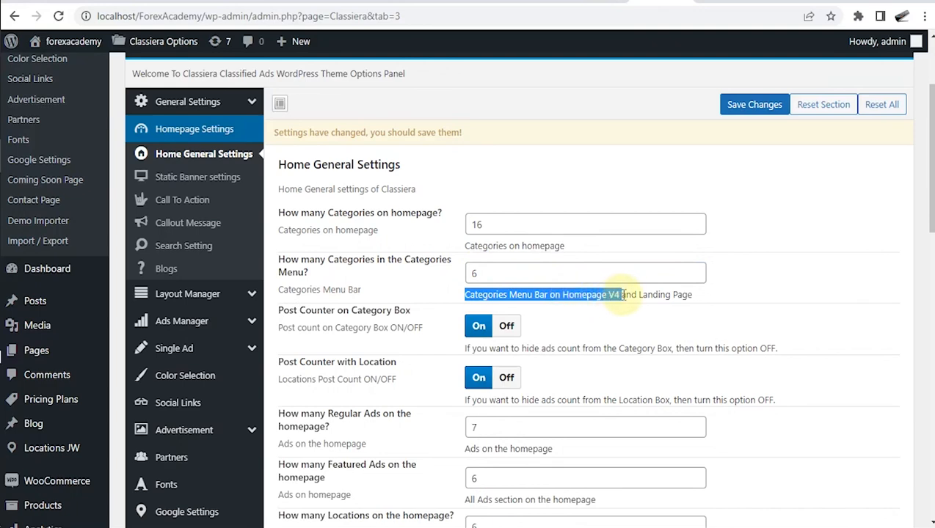
{"action": "left_click_drag", "start_coordinate": [622, 294], "coordinate": [693, 296]}
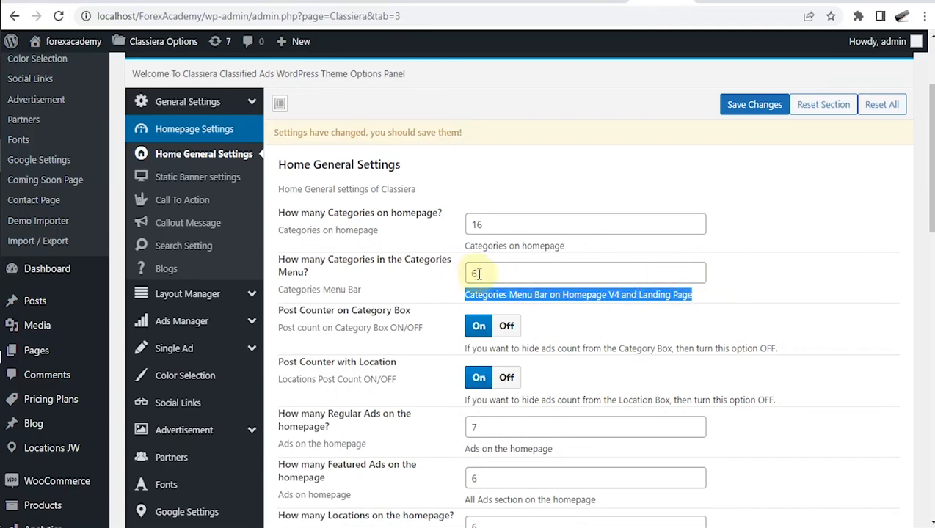
{"action": "left_click_drag", "start_coordinate": [560, 295], "coordinate": [571, 295]}
{"action": "left_click", "coordinate": [562, 294]}
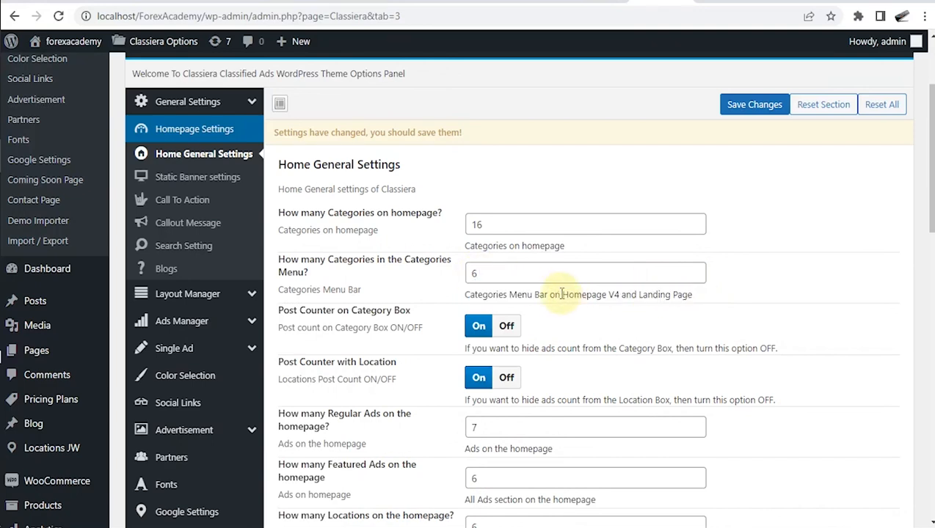
{"action": "left_click_drag", "start_coordinate": [566, 294], "coordinate": [701, 303]}
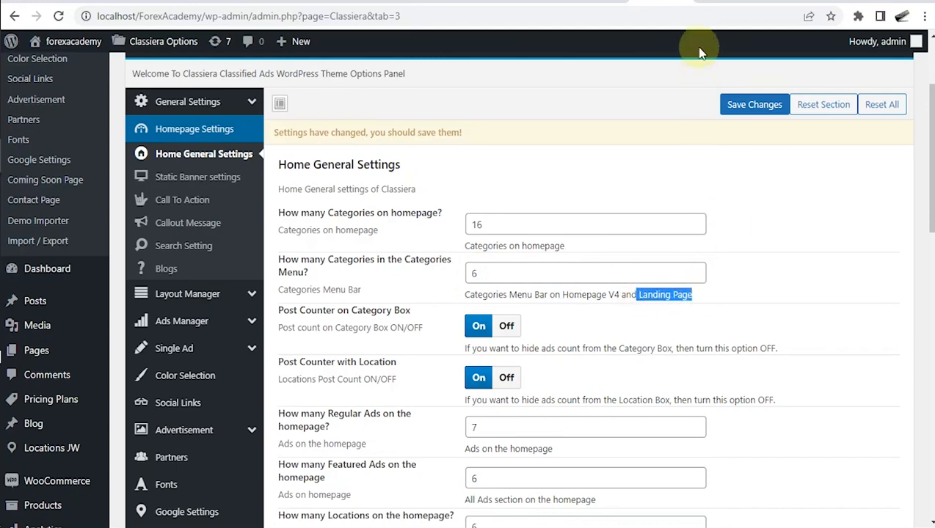
Open the Home front page for editing from the list of WordPress pages.
{"action": "left_click", "coordinate": [723, 2]}
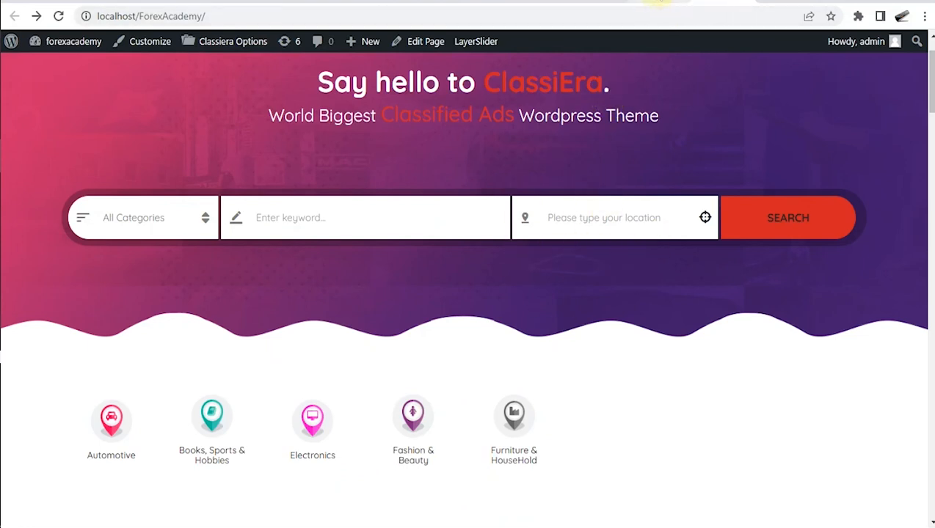
{"action": "left_click", "coordinate": [659, 2]}
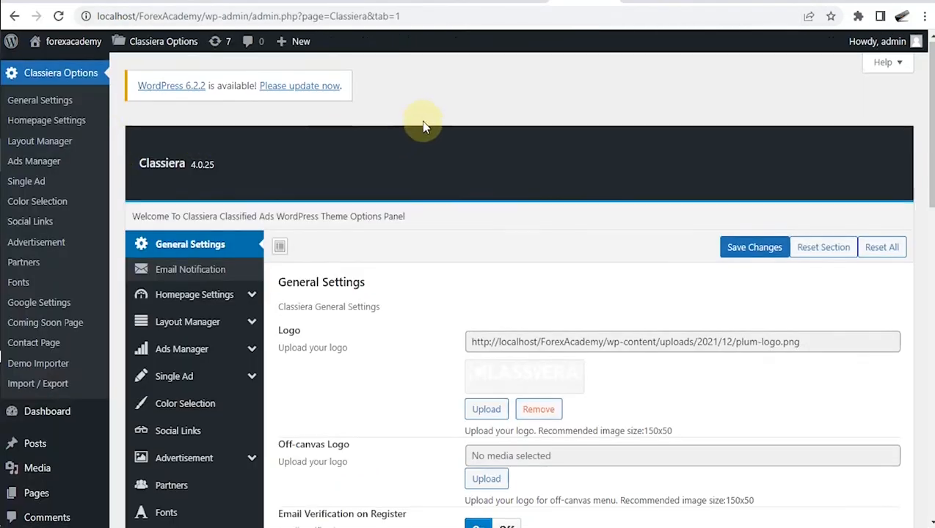
{"action": "scroll", "coordinate": [423, 122], "scroll_direction": "down", "scroll_amount": 2}
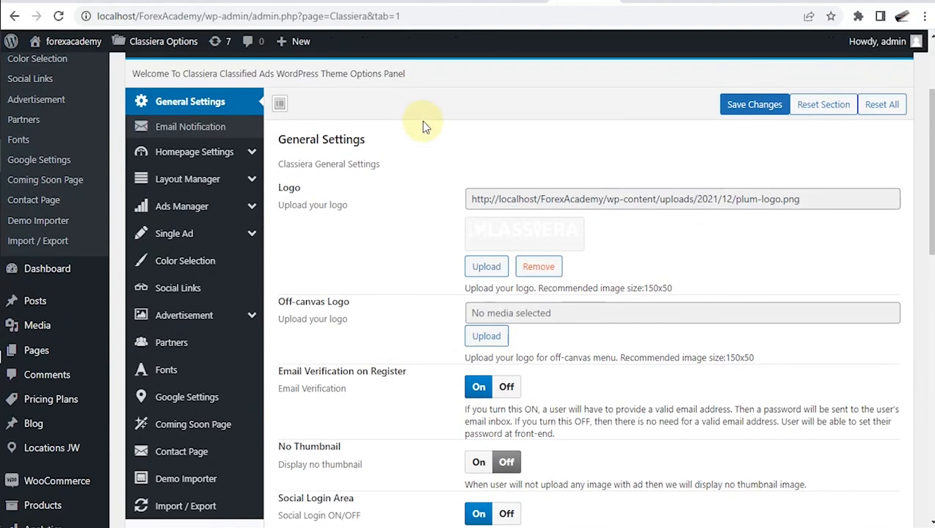
{"action": "left_click", "coordinate": [52, 350]}
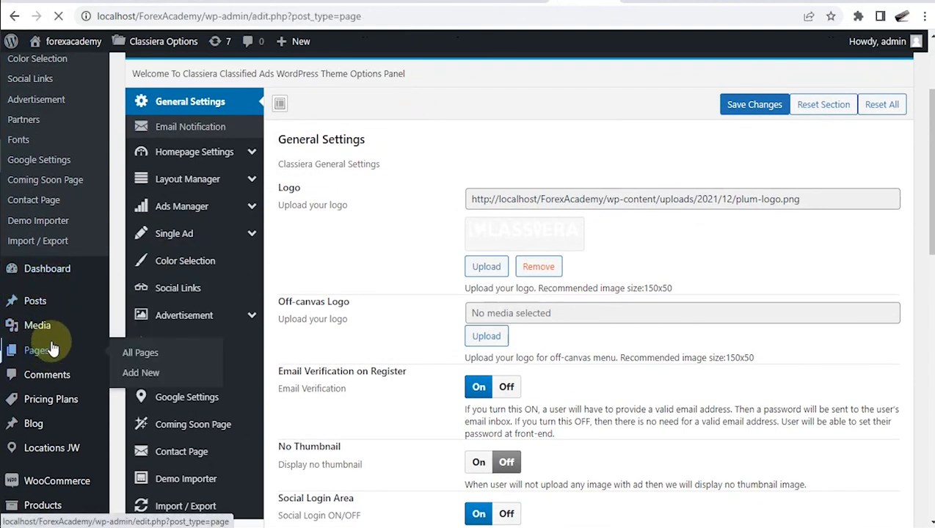
{"action": "scroll", "coordinate": [206, 293], "scroll_direction": "down", "scroll_amount": 5}
{"action": "scroll", "coordinate": [225, 273], "scroll_direction": "down", "scroll_amount": 4}
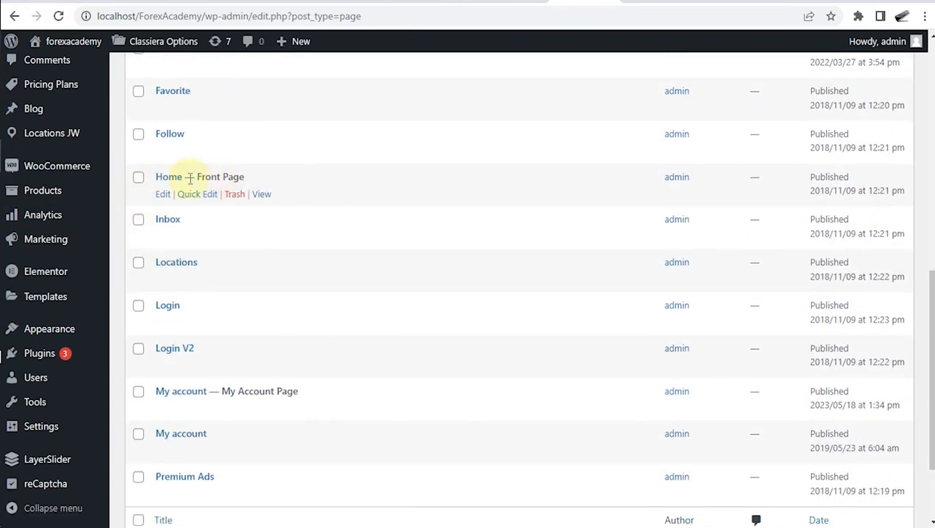
{"action": "left_click_drag", "start_coordinate": [222, 177], "coordinate": [196, 177]}
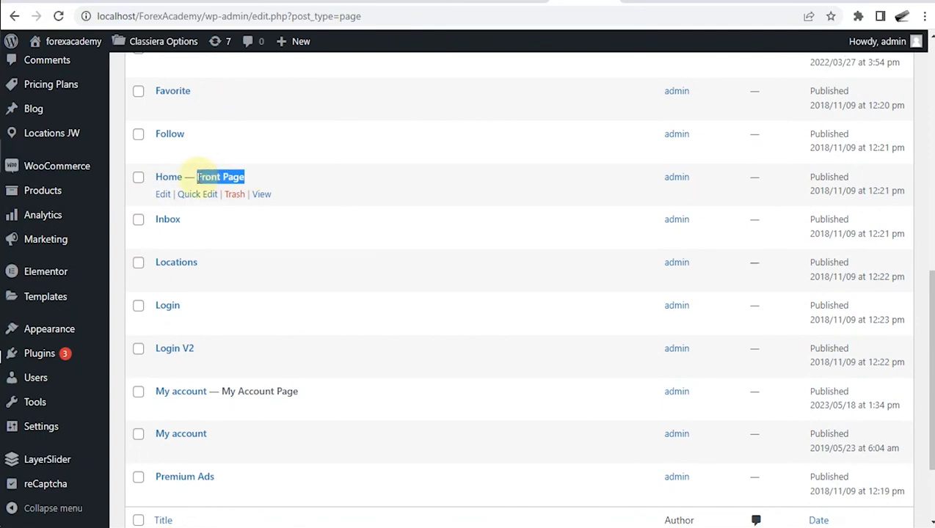
{"action": "left_click", "coordinate": [163, 195]}
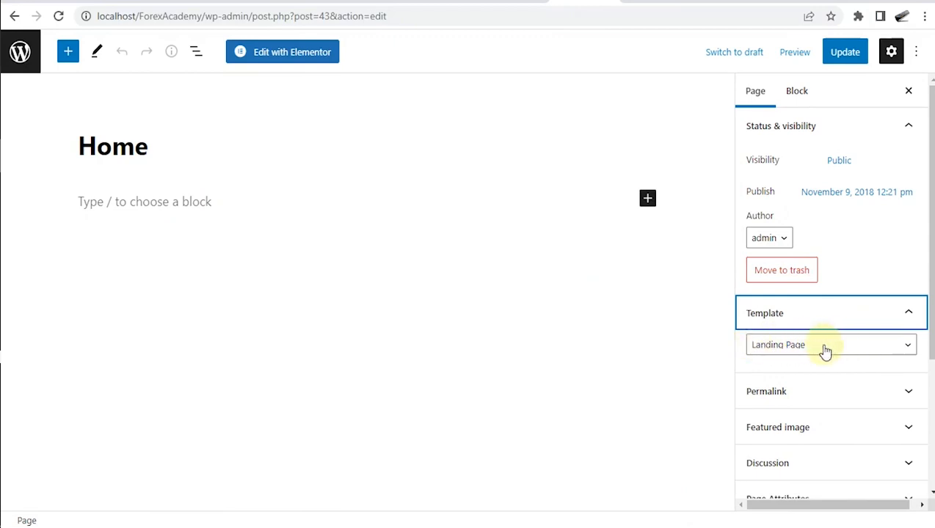
Change the Home page's template to Homepage V4 - Canary and update the page.
{"action": "left_click", "coordinate": [905, 347]}
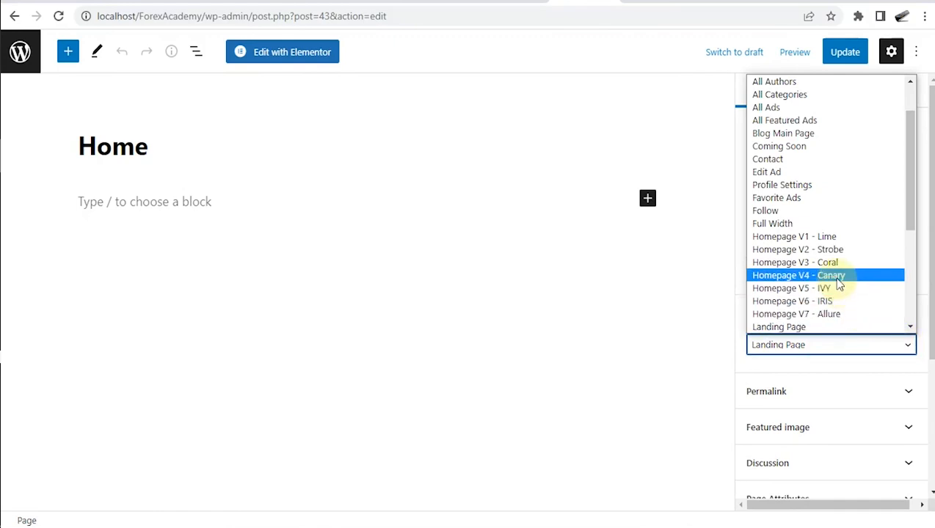
{"action": "scroll", "coordinate": [839, 286], "scroll_direction": "down", "scroll_amount": 3}
{"action": "scroll", "coordinate": [839, 287], "scroll_direction": "up", "scroll_amount": 4}
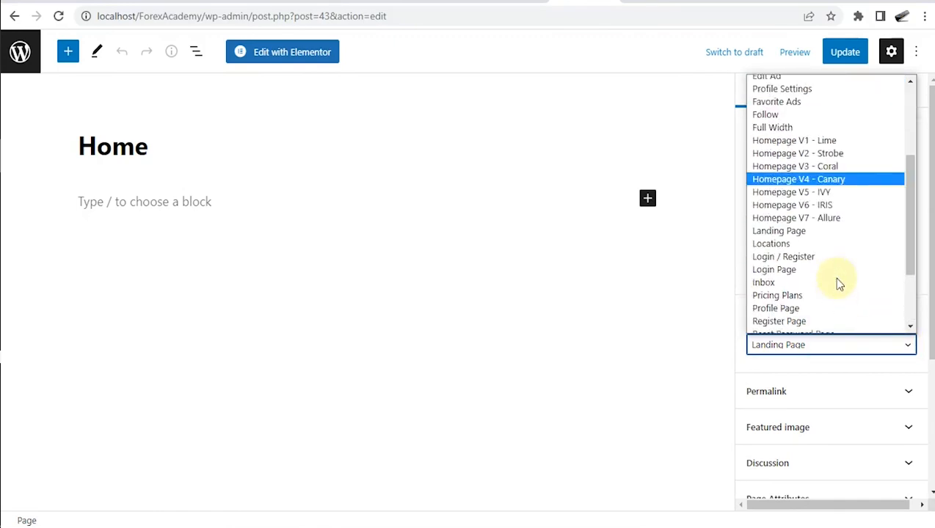
{"action": "scroll", "coordinate": [837, 290], "scroll_direction": "down", "scroll_amount": 2}
{"action": "left_click", "coordinate": [825, 184]}
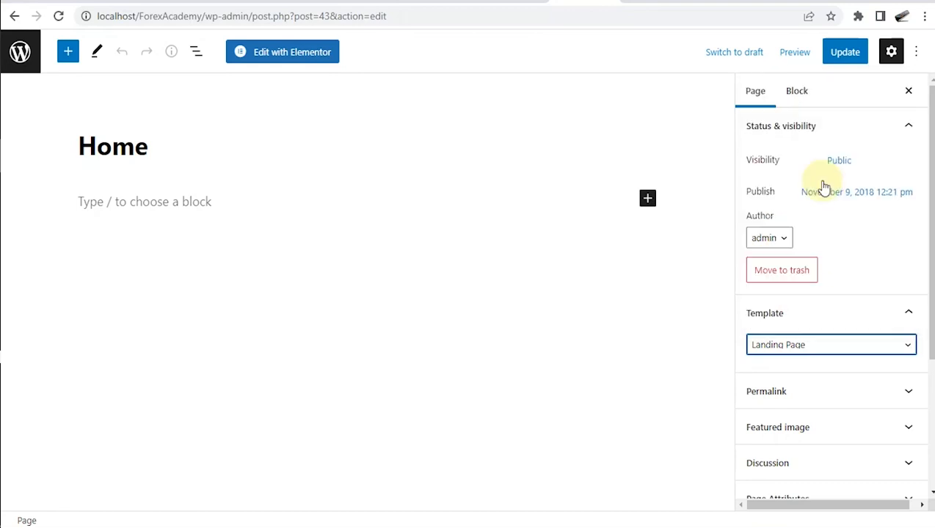
{"action": "left_click", "coordinate": [847, 57]}
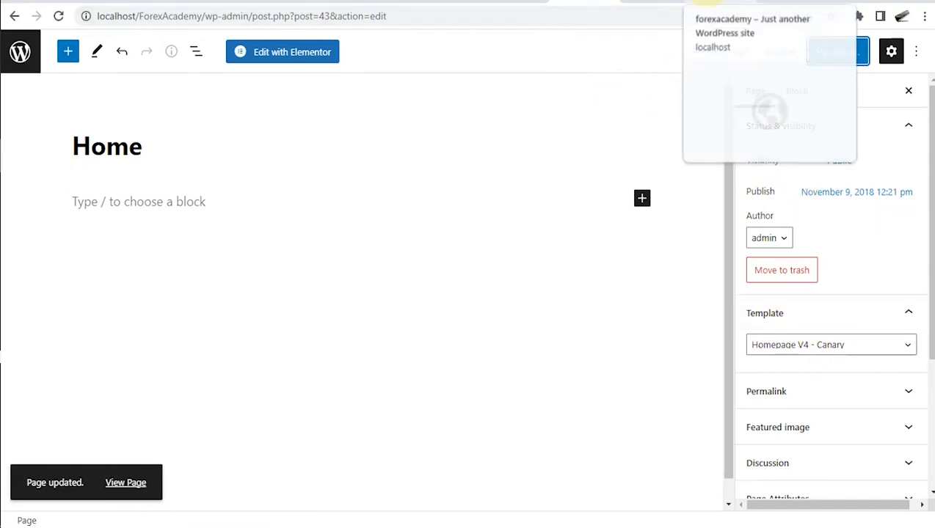
Reload the live homepage and view the header area of its new template.
{"action": "left_click", "coordinate": [704, 3]}
{"action": "right_click", "coordinate": [721, 91]}
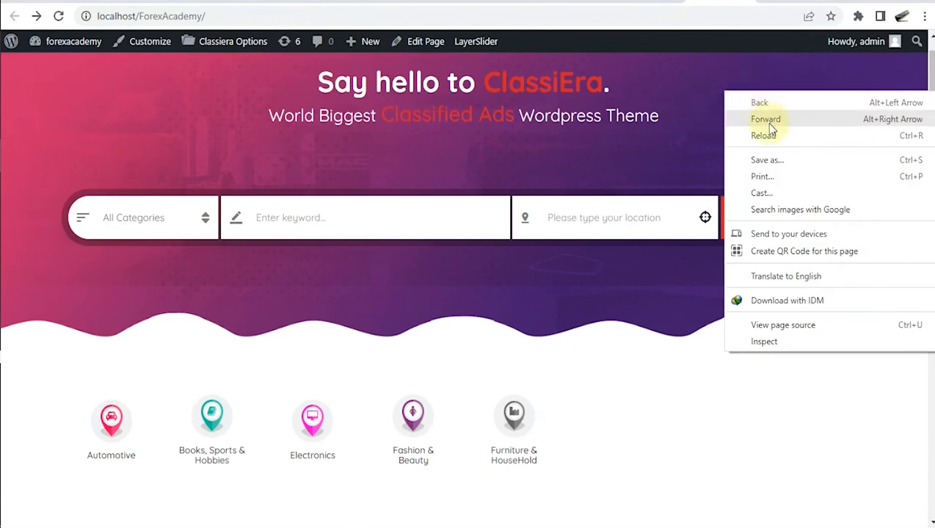
{"action": "left_click", "coordinate": [767, 132]}
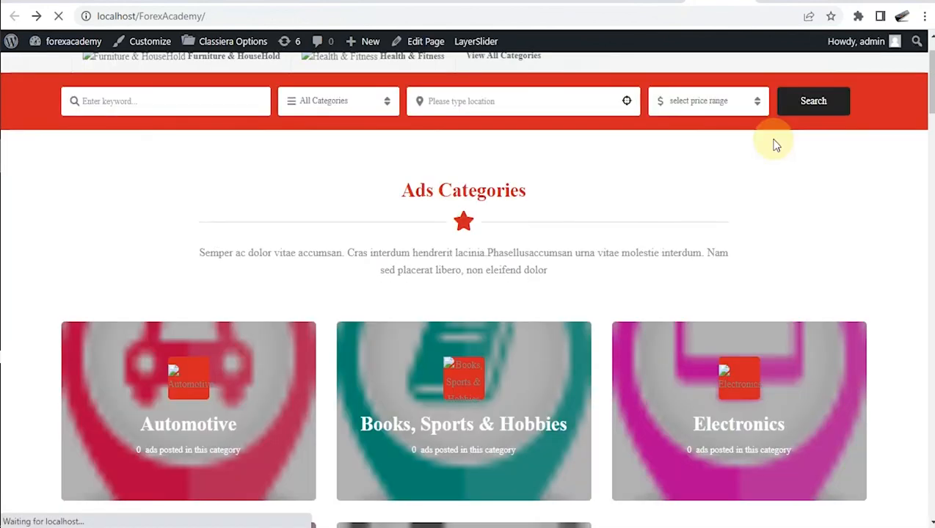
{"action": "scroll", "coordinate": [736, 195], "scroll_direction": "up", "scroll_amount": 1}
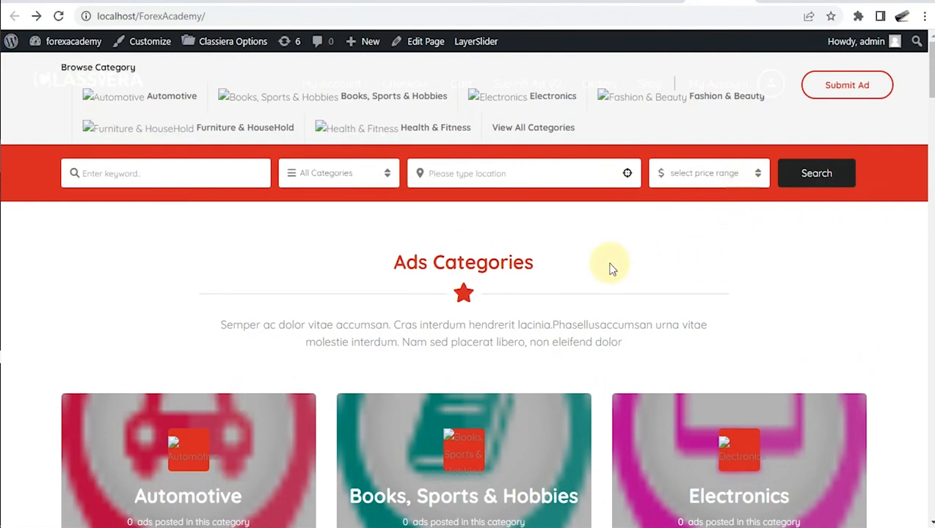
Compare the Categories Menu count setting with the Browse Category bar on the live homepage.
{"action": "left_click", "coordinate": [633, 4]}
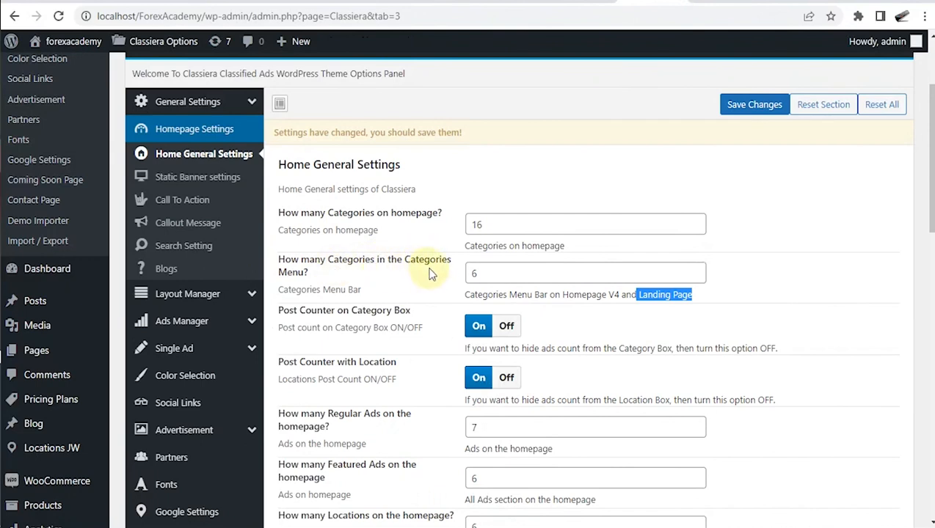
{"action": "left_click", "coordinate": [701, 4]}
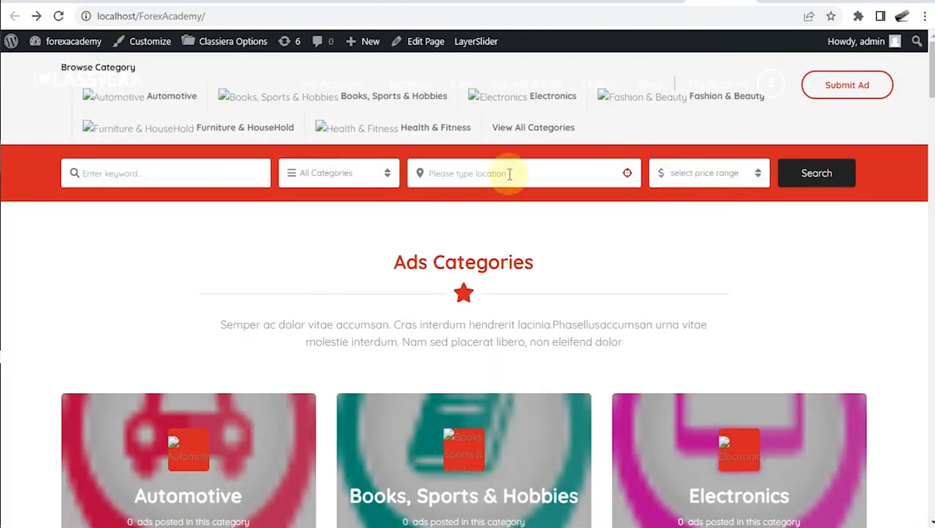
{"action": "left_click_drag", "start_coordinate": [584, 132], "coordinate": [543, 131]}
{"action": "left_click", "coordinate": [304, 130]}
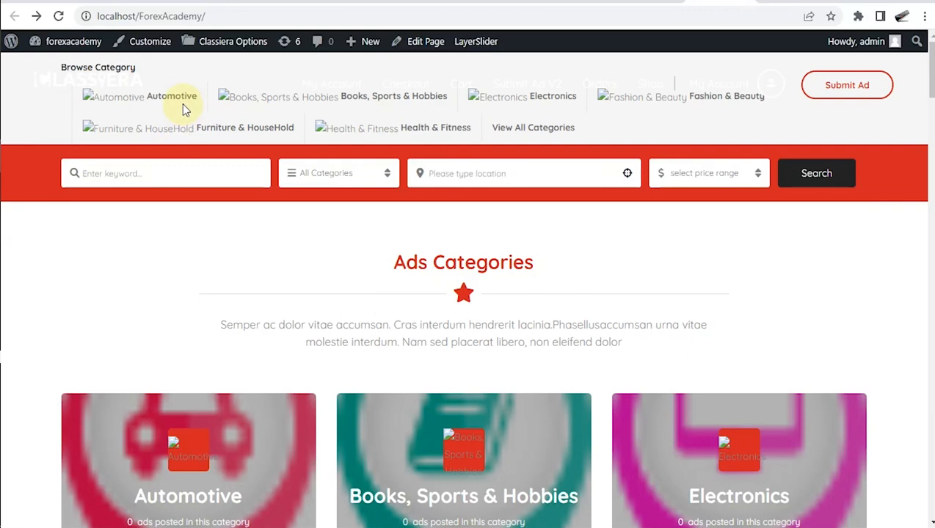
Recheck the Categories Menu count in the theme options and open View All Categories from the homepage's Browse Category bar.
{"action": "left_click", "coordinate": [261, 41]}
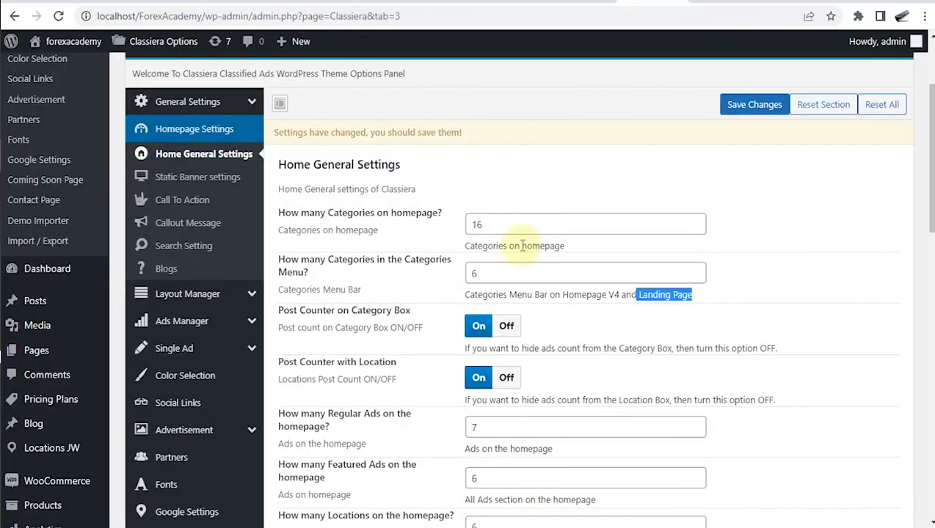
{"action": "double_click", "coordinate": [474, 273]}
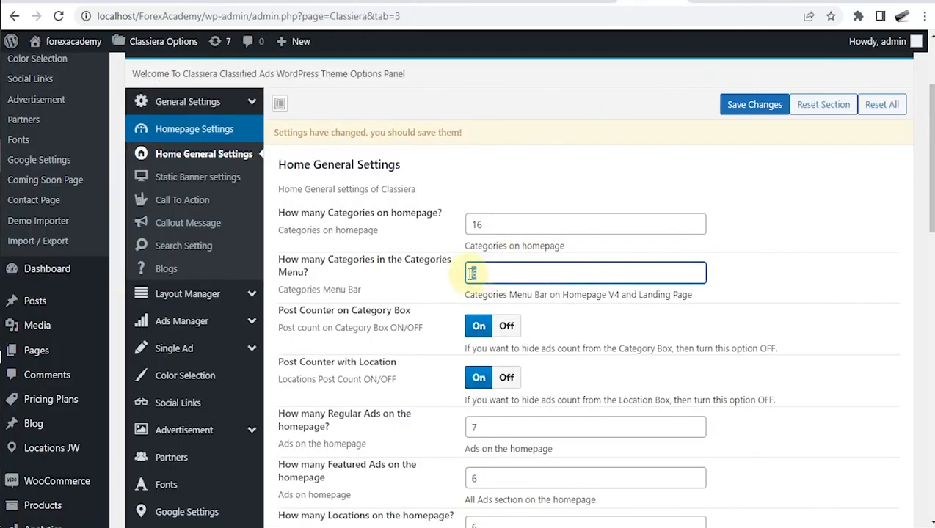
{"action": "left_click", "coordinate": [709, 2]}
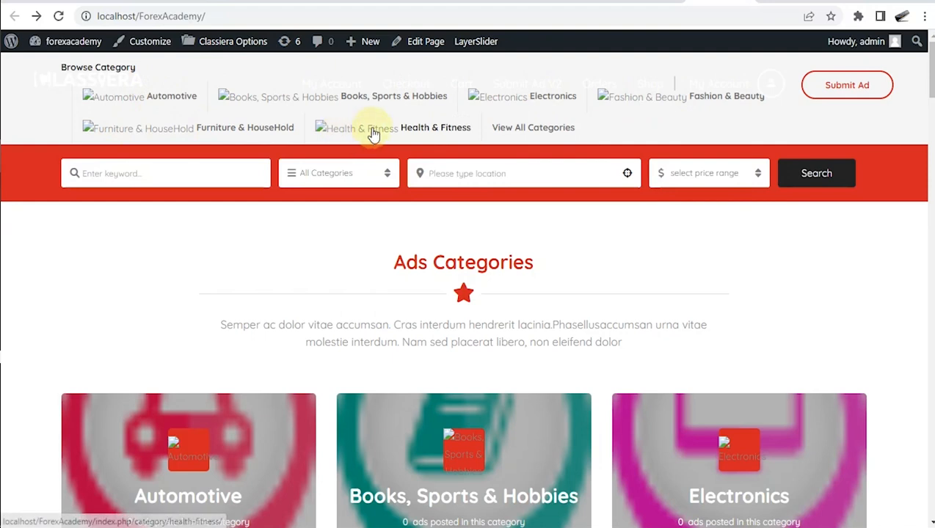
{"action": "left_click", "coordinate": [514, 131]}
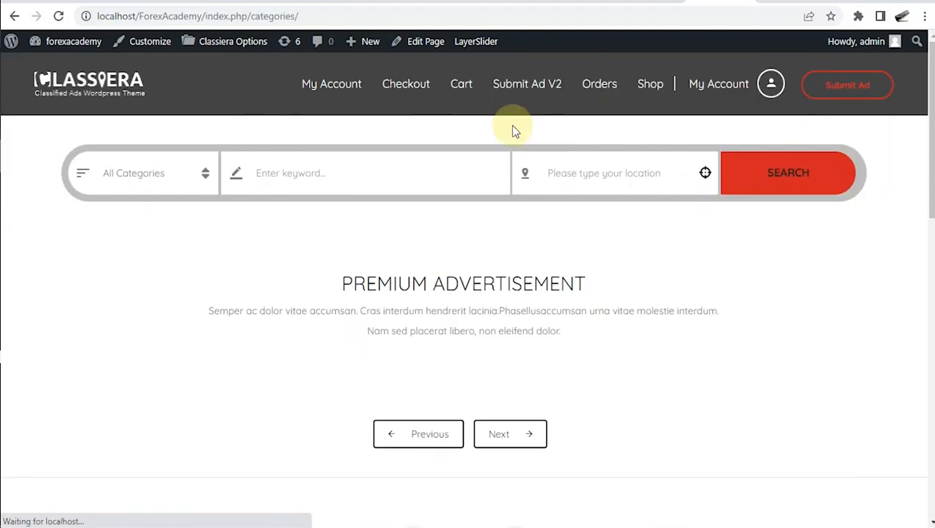
Return to the Classiera theme options, set the number of categories in the Categories Menu to 1 and save the changes.
{"action": "scroll", "coordinate": [506, 136], "scroll_direction": "down", "scroll_amount": 3}
{"action": "scroll", "coordinate": [505, 143], "scroll_direction": "up", "scroll_amount": 3}
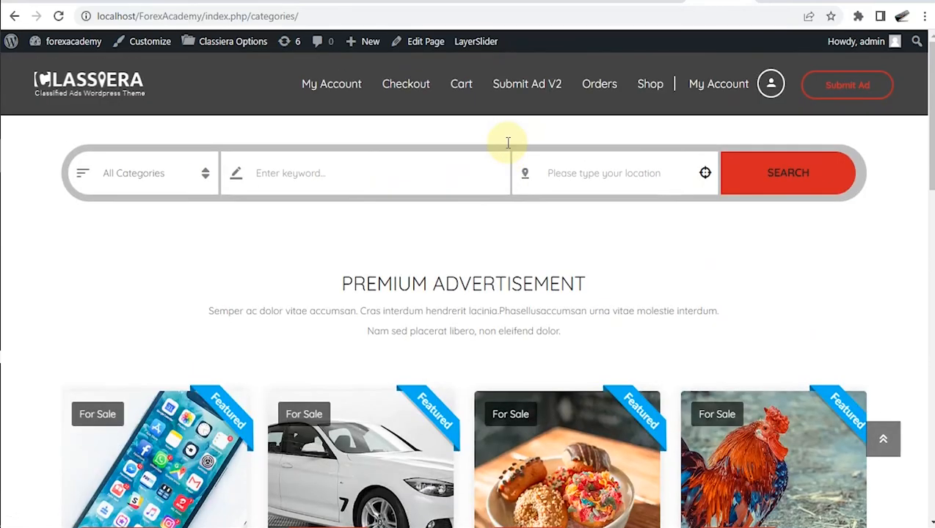
{"action": "left_click", "coordinate": [650, 2]}
{"action": "left_click", "coordinate": [474, 273]}
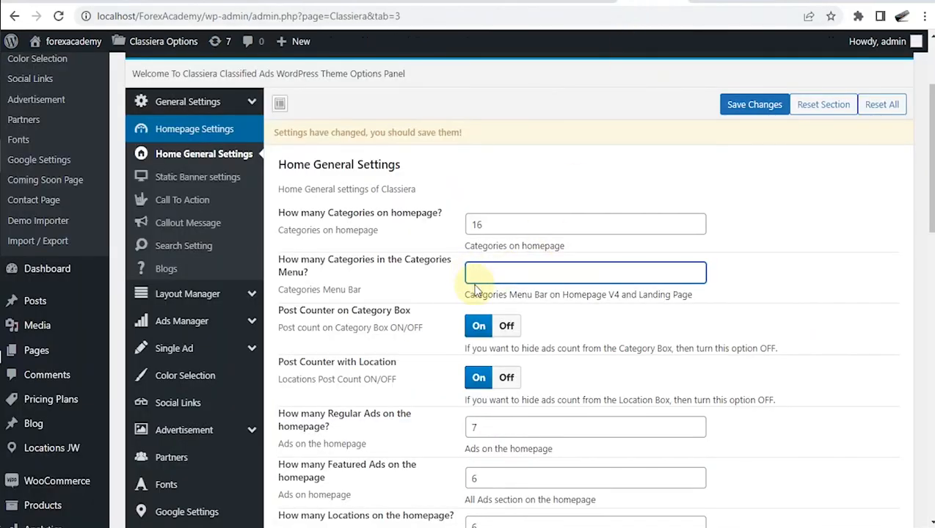
{"action": "type", "text": "1"}
{"action": "left_click", "coordinate": [753, 102]}
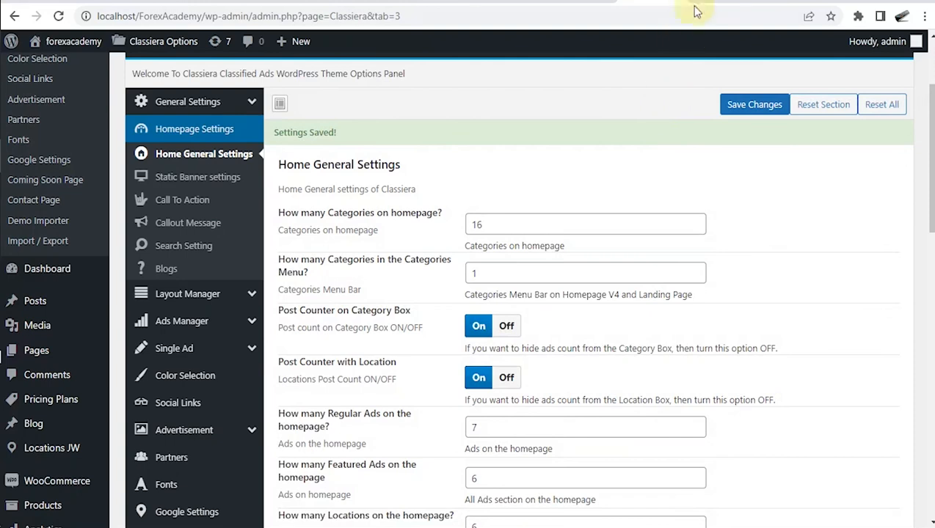
Go back to the live homepage and reload it to check the categories in the Browse Category bar.
{"action": "left_click", "coordinate": [701, 3]}
{"action": "left_click", "coordinate": [14, 15]}
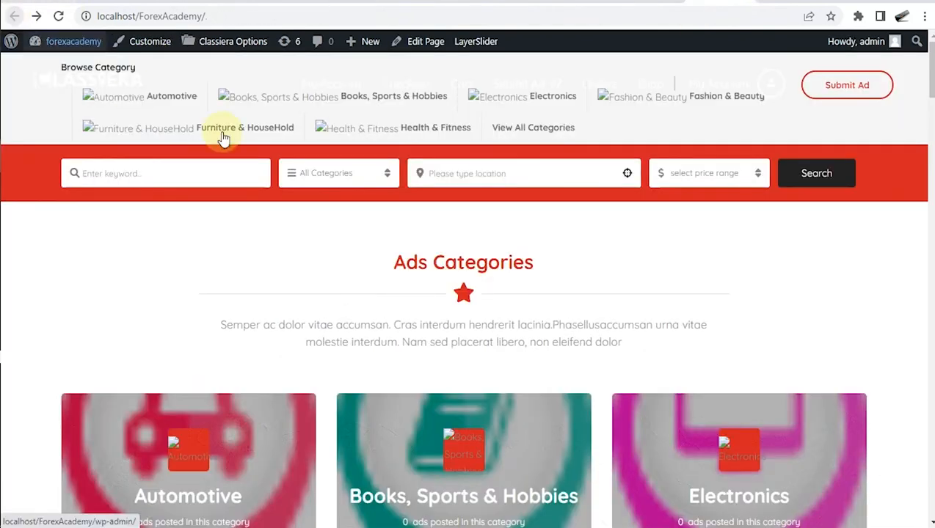
{"action": "right_click", "coordinate": [502, 227]}
{"action": "left_click", "coordinate": [546, 270]}
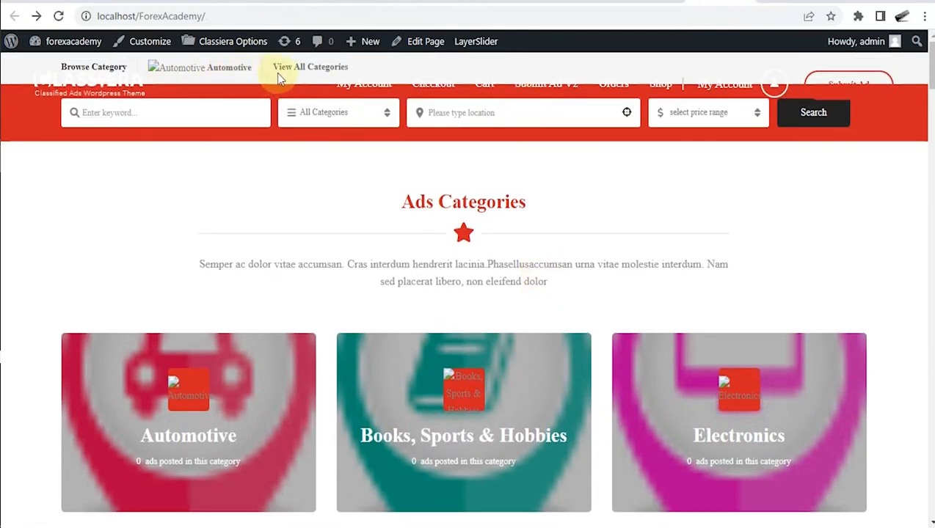
Set the number of categories in the Categories Menu to 6 in the theme options and save the changes.
{"action": "left_click", "coordinate": [617, 6]}
{"action": "left_click", "coordinate": [475, 251]}
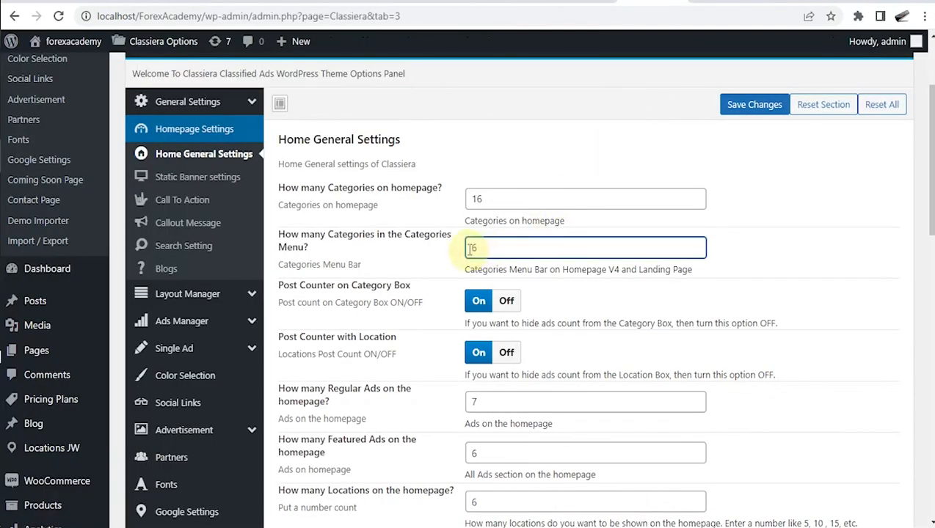
{"action": "left_click", "coordinate": [774, 108]}
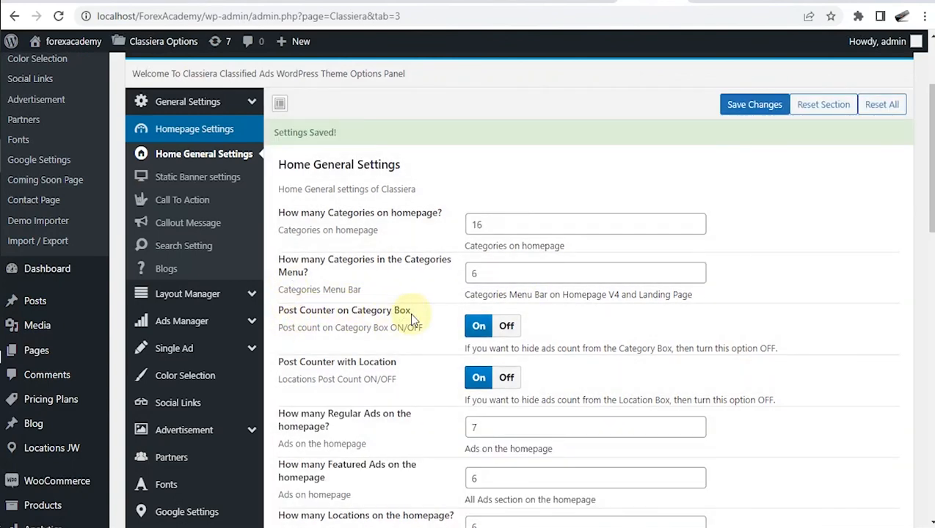
{"action": "scroll", "coordinate": [421, 313], "scroll_direction": "down", "scroll_amount": 1}
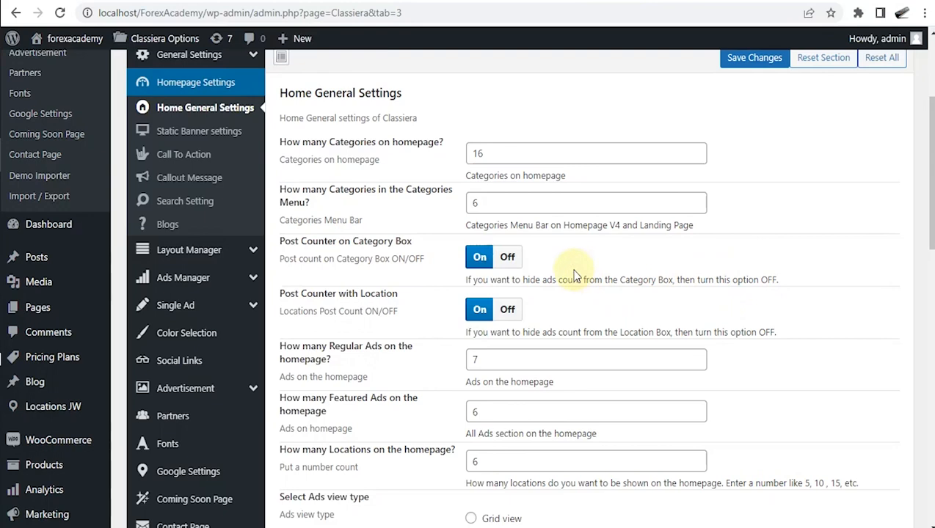
Examine the ad counts shown on the category boxes of the live homepage.
{"action": "left_click", "coordinate": [657, 0]}
{"action": "scroll", "coordinate": [605, 280], "scroll_direction": "down", "scroll_amount": 4}
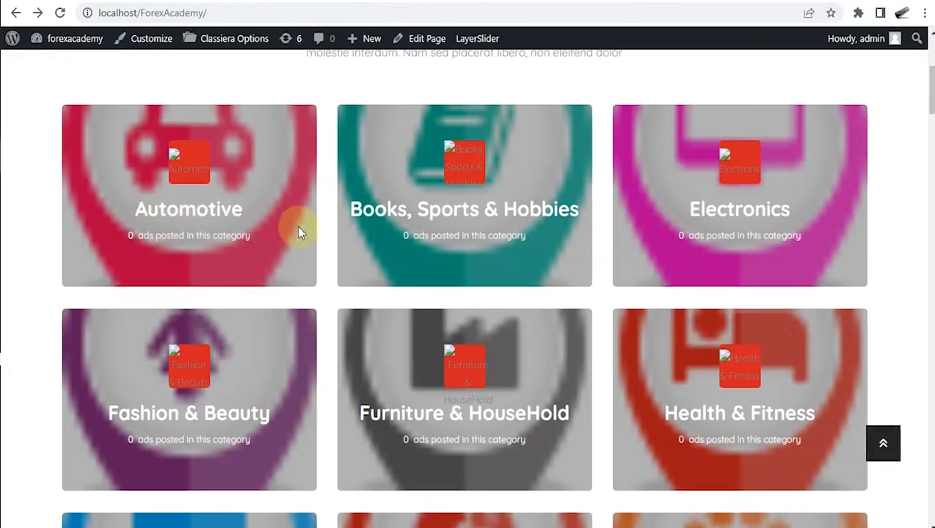
{"action": "scroll", "coordinate": [297, 229], "scroll_direction": "down", "scroll_amount": 8}
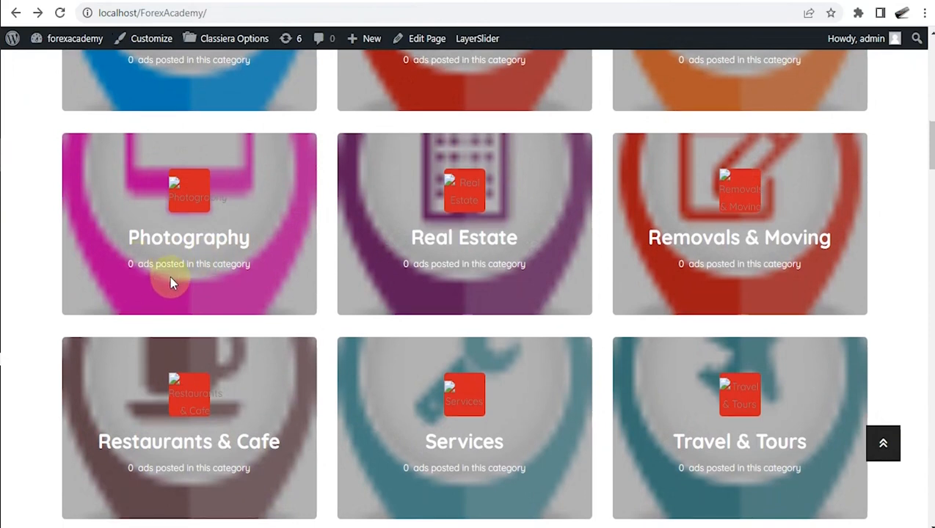
{"action": "scroll", "coordinate": [169, 277], "scroll_direction": "down", "scroll_amount": 4}
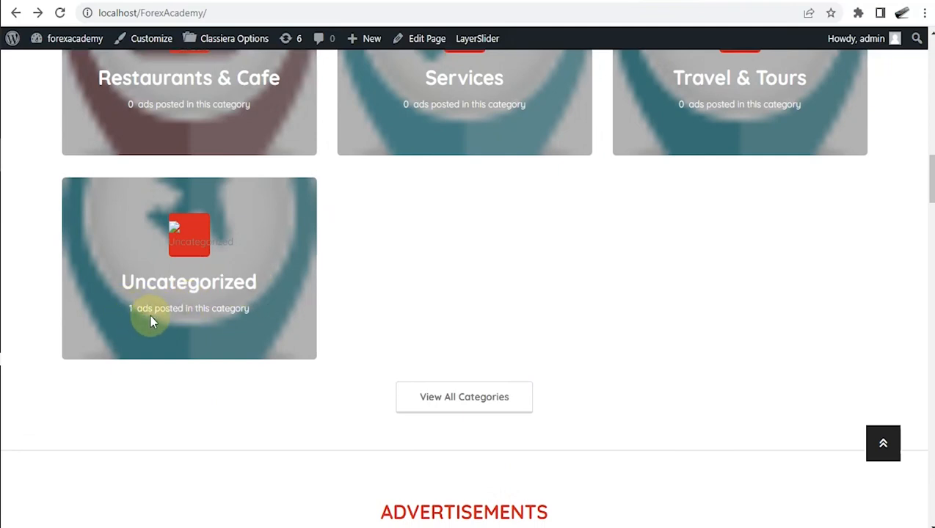
{"action": "scroll", "coordinate": [150, 320], "scroll_direction": "up", "scroll_amount": 3}
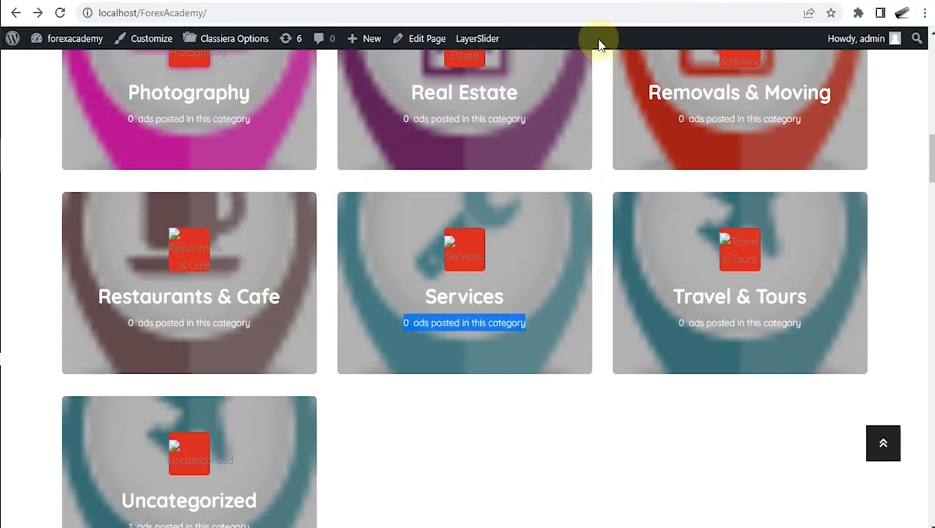
Turn off Post Counter on Category Box in the theme options and save the changes.
{"action": "left_click", "coordinate": [609, 1]}
{"action": "left_click", "coordinate": [508, 257]}
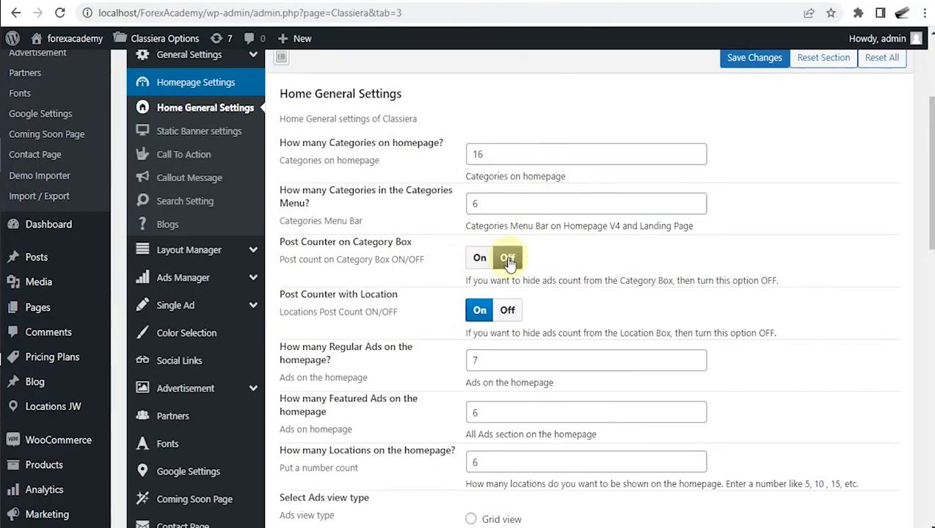
{"action": "left_click", "coordinate": [738, 64]}
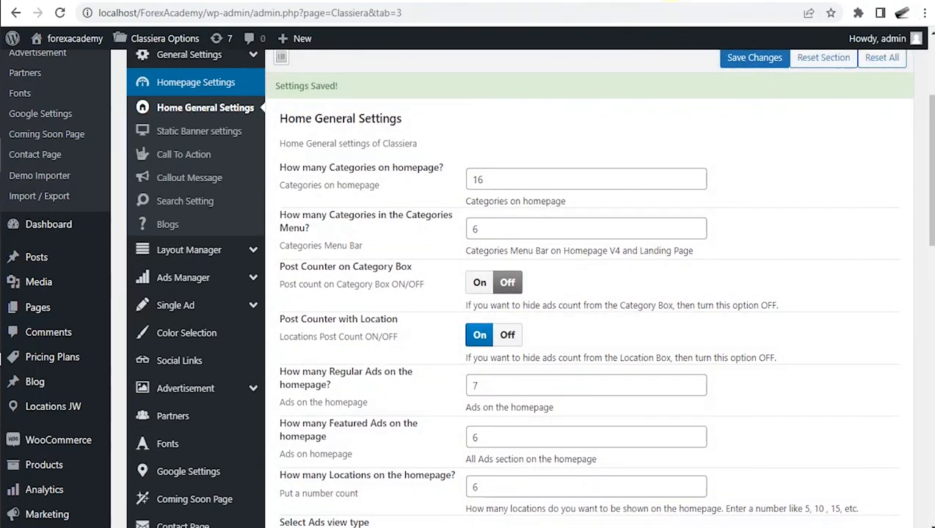
Reload the live homepage and check its category boxes for ad counts.
{"action": "left_click", "coordinate": [514, 1]}
{"action": "right_click", "coordinate": [500, 429]}
{"action": "left_click", "coordinate": [541, 236]}
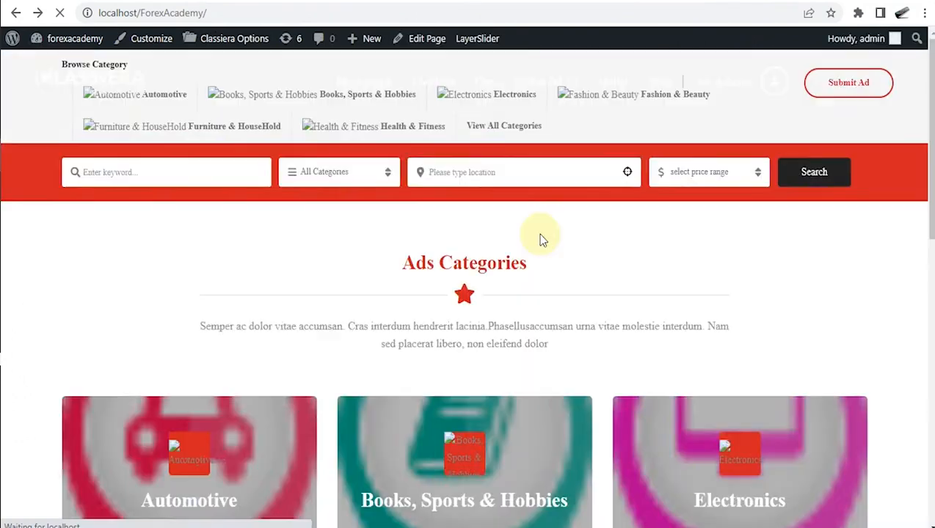
{"action": "scroll", "coordinate": [354, 328], "scroll_direction": "down", "scroll_amount": 1}
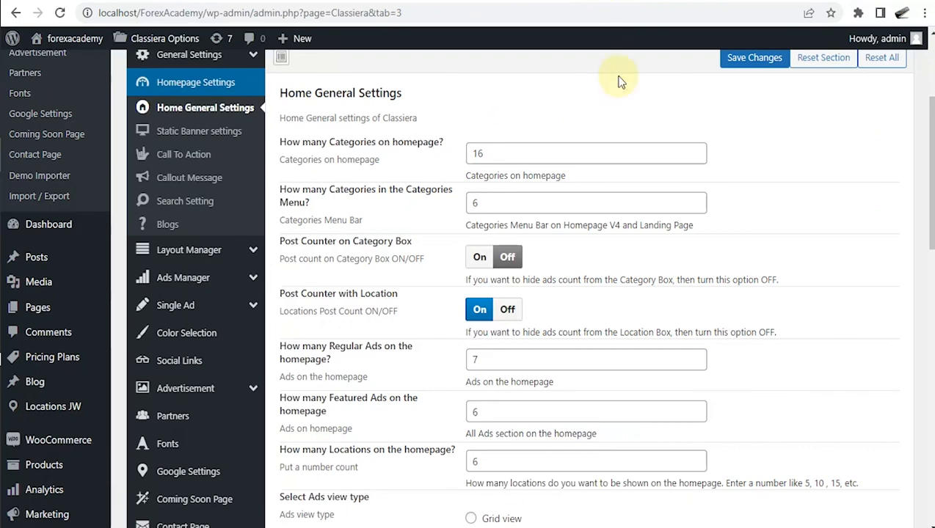
Turn Post Counter on Category Box back on and review the Post Counter with Location setting.
{"action": "scroll", "coordinate": [617, 79], "scroll_direction": "down", "scroll_amount": 2}
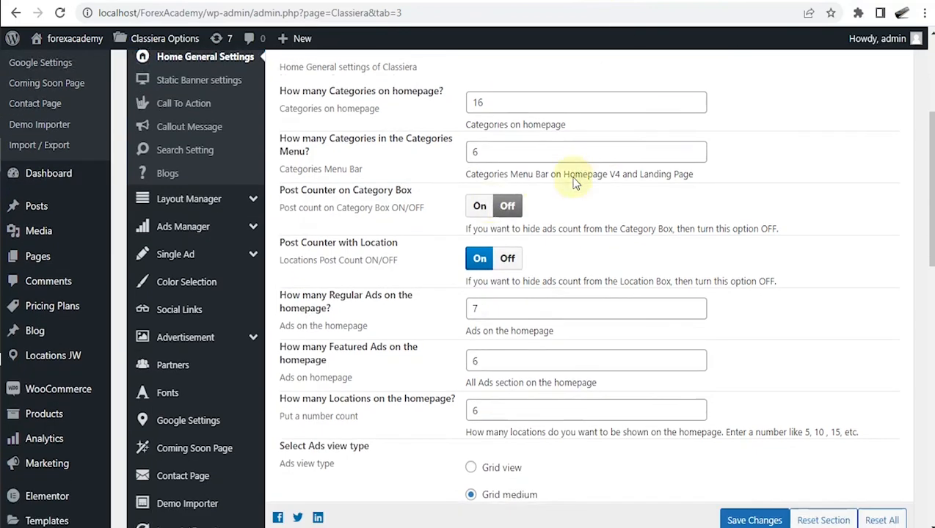
{"action": "left_click", "coordinate": [478, 185]}
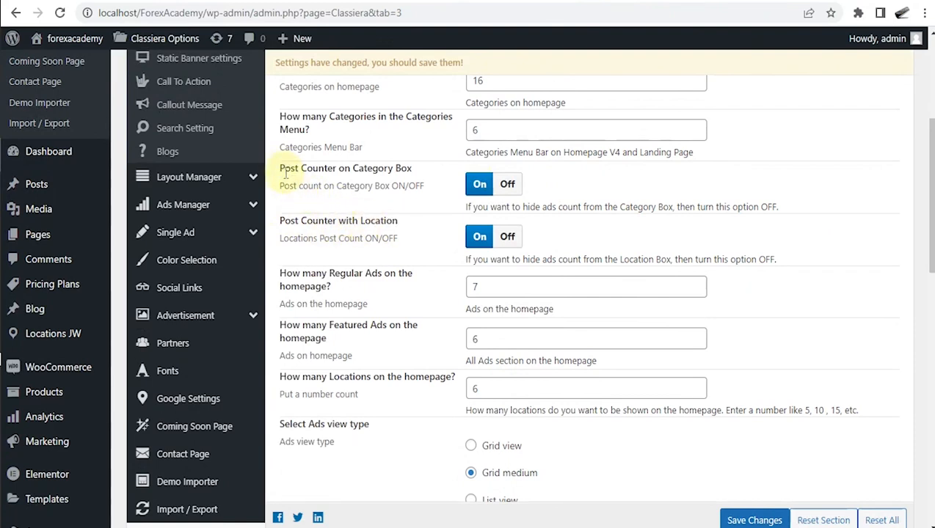
{"action": "left_click_drag", "start_coordinate": [278, 168], "coordinate": [298, 161]}
{"action": "left_click", "coordinate": [433, 189]}
{"action": "left_click", "coordinate": [445, 206]}
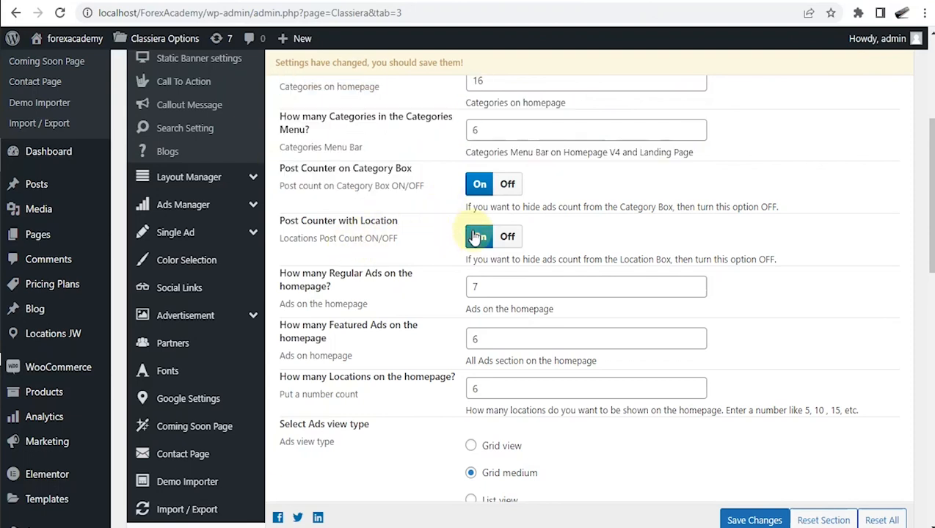
{"action": "left_click_drag", "start_coordinate": [397, 220], "coordinate": [359, 221]}
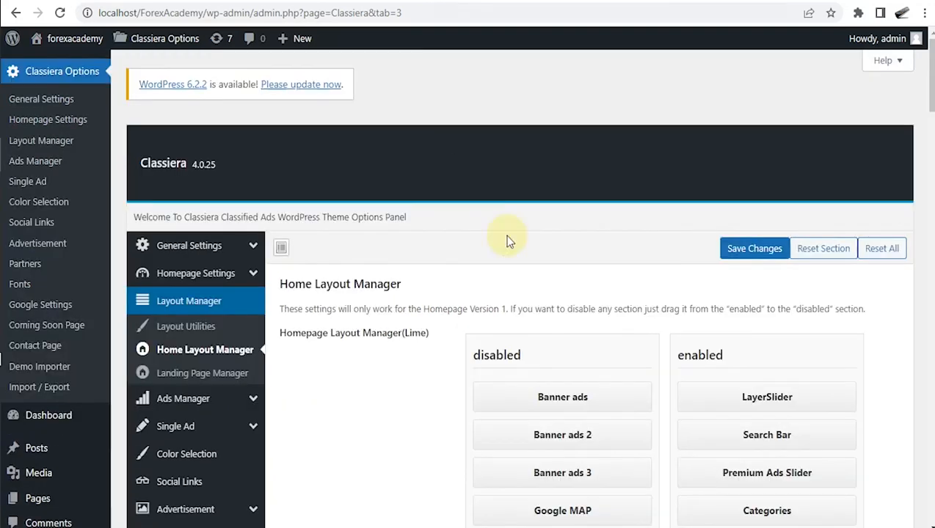
Examine the Home Layout Manager's enabled and disabled sections, particularly those for Homepage V4 (Canary).
{"action": "scroll", "coordinate": [502, 301], "scroll_direction": "down", "scroll_amount": 3}
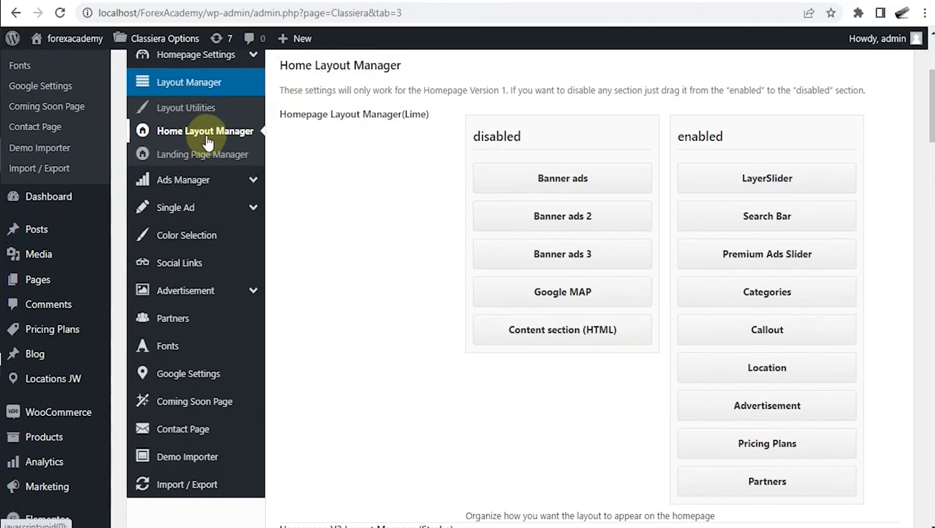
{"action": "scroll", "coordinate": [401, 229], "scroll_direction": "down", "scroll_amount": 10}
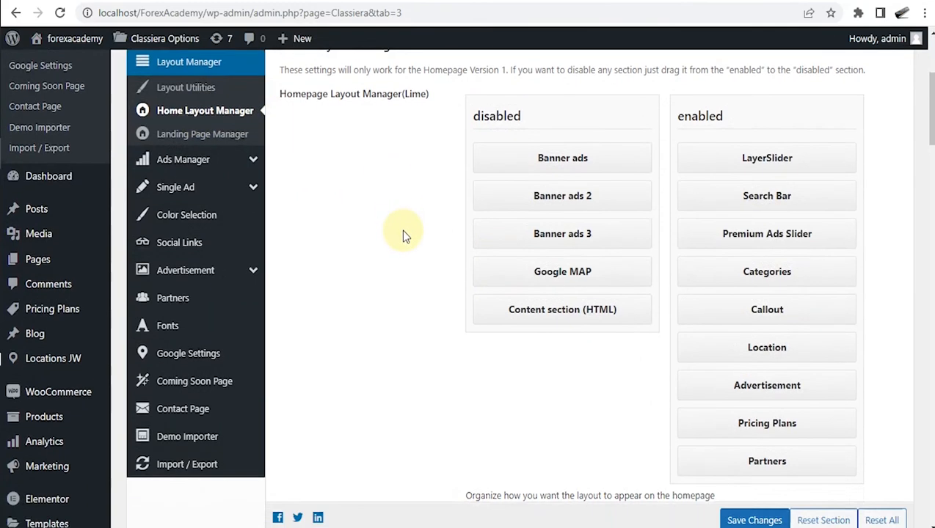
{"action": "scroll", "coordinate": [403, 230], "scroll_direction": "down", "scroll_amount": 10}
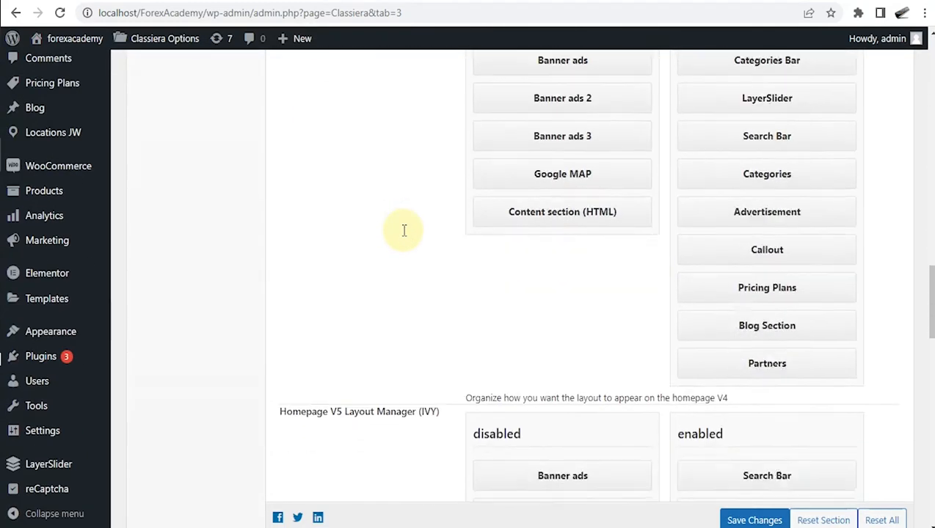
{"action": "scroll", "coordinate": [388, 218], "scroll_direction": "up", "scroll_amount": 8}
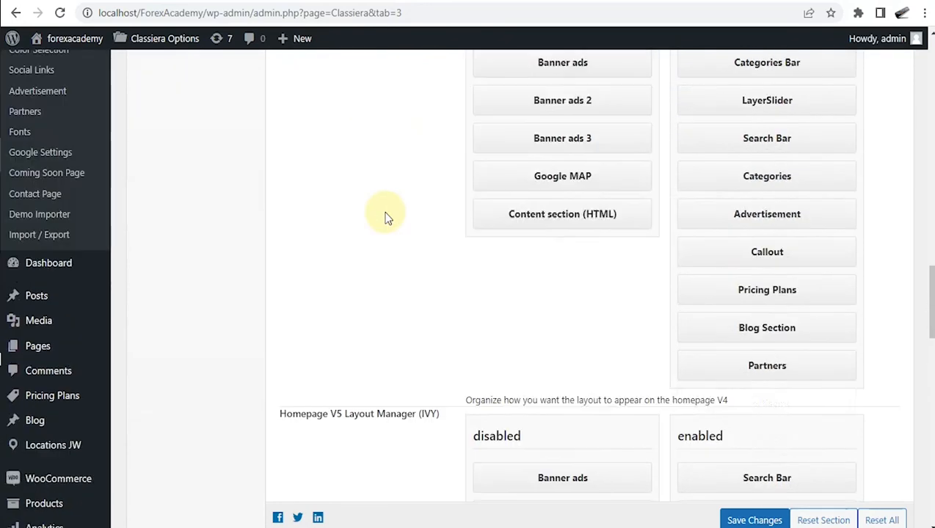
{"action": "left_click_drag", "start_coordinate": [331, 266], "coordinate": [374, 267]}
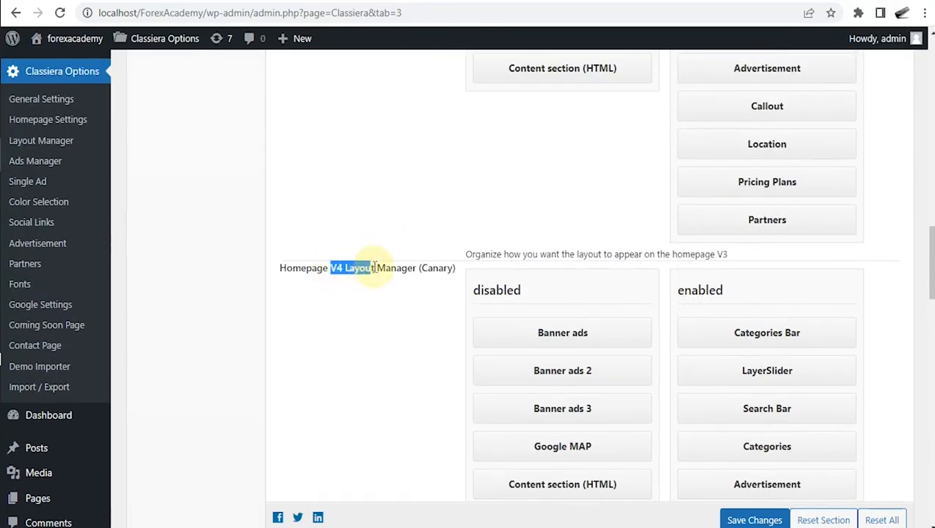
{"action": "scroll", "coordinate": [770, 213], "scroll_direction": "down", "scroll_amount": 2}
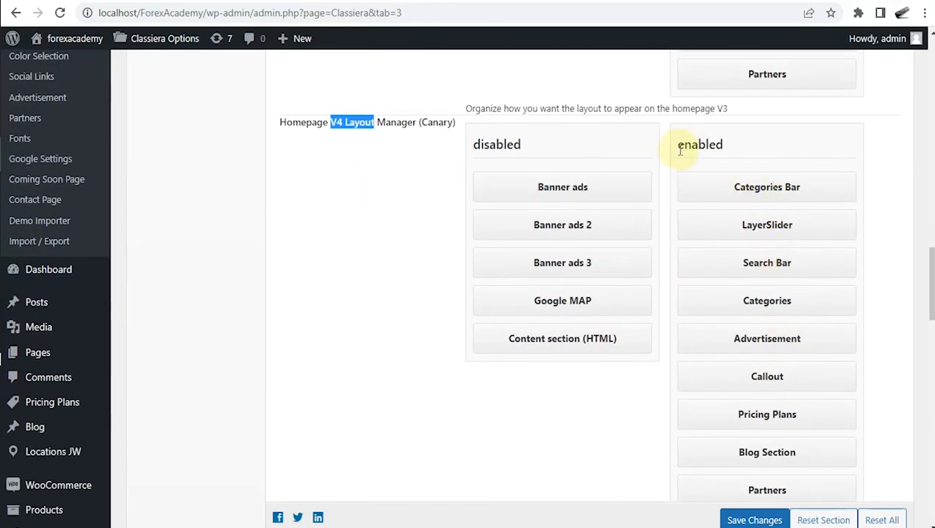
{"action": "scroll", "coordinate": [787, 296], "scroll_direction": "down", "scroll_amount": 1}
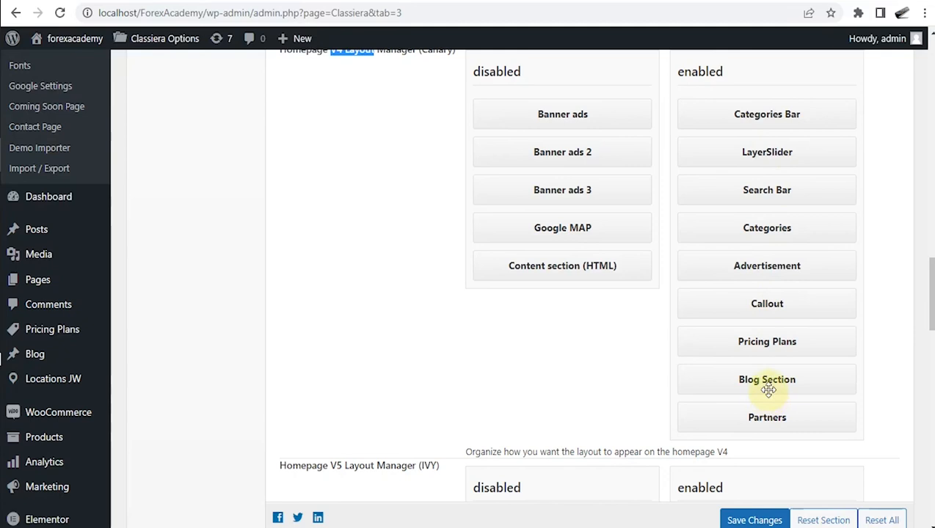
{"action": "scroll", "coordinate": [745, 304], "scroll_direction": "up", "scroll_amount": 4}
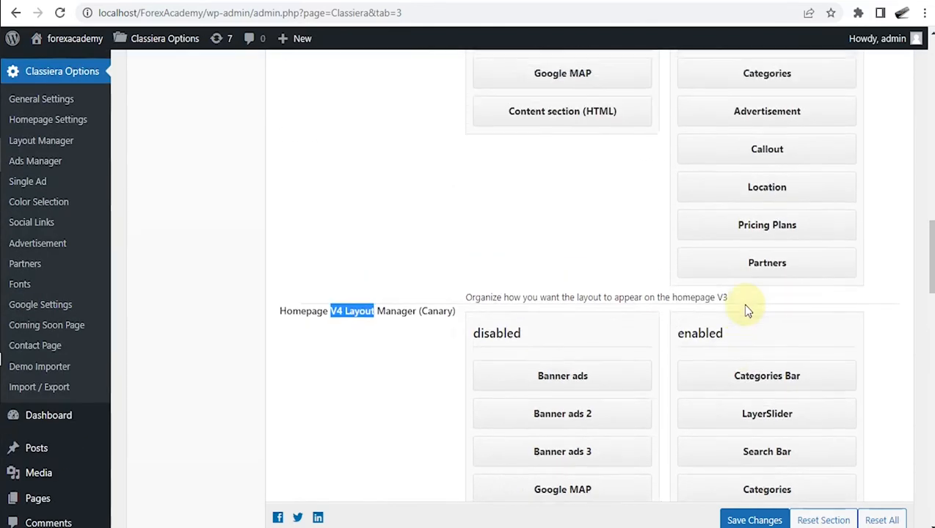
Move the Location section directly below LayerSlider in the enabled list of the Homepage V3 Layout Manager (Coral).
{"action": "scroll", "coordinate": [745, 311], "scroll_direction": "up", "scroll_amount": 4}
{"action": "left_click_drag", "start_coordinate": [326, 146], "coordinate": [364, 144]}
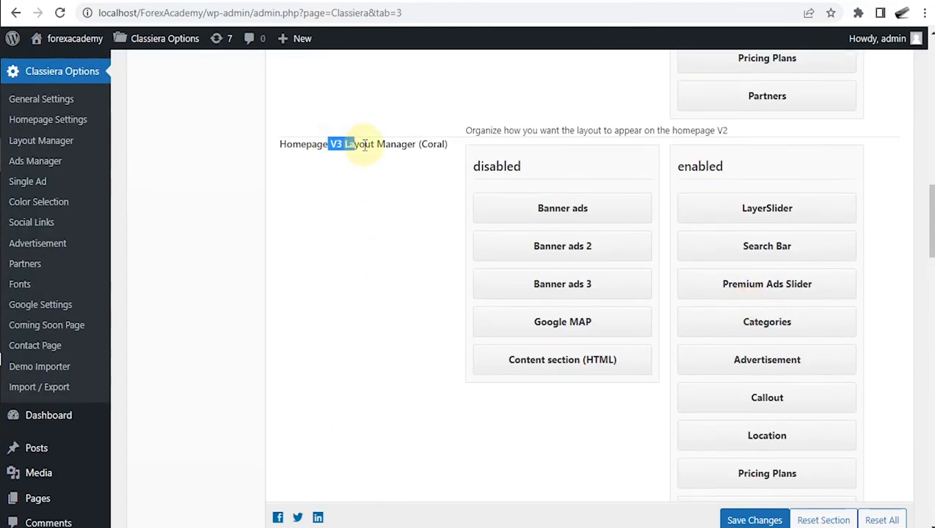
{"action": "scroll", "coordinate": [766, 436], "scroll_direction": "down", "scroll_amount": 1}
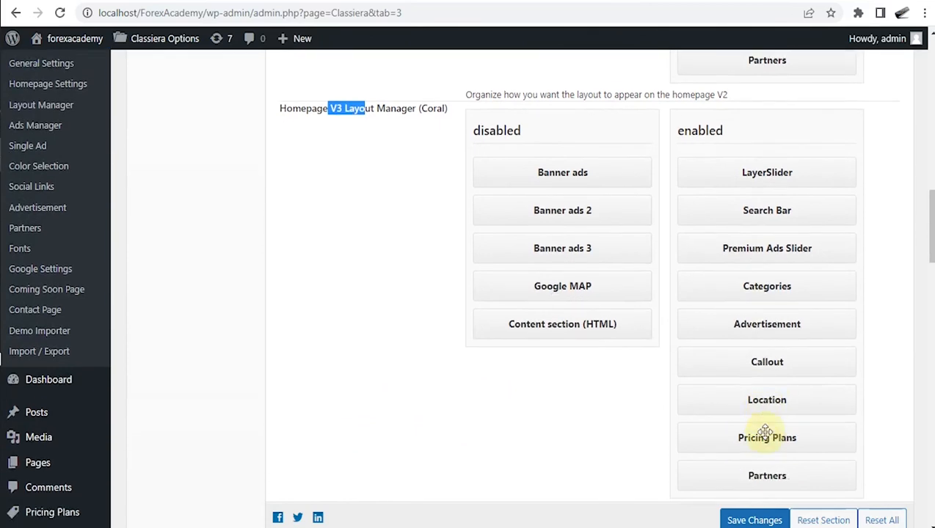
{"action": "left_click_drag", "start_coordinate": [762, 364], "coordinate": [758, 170]}
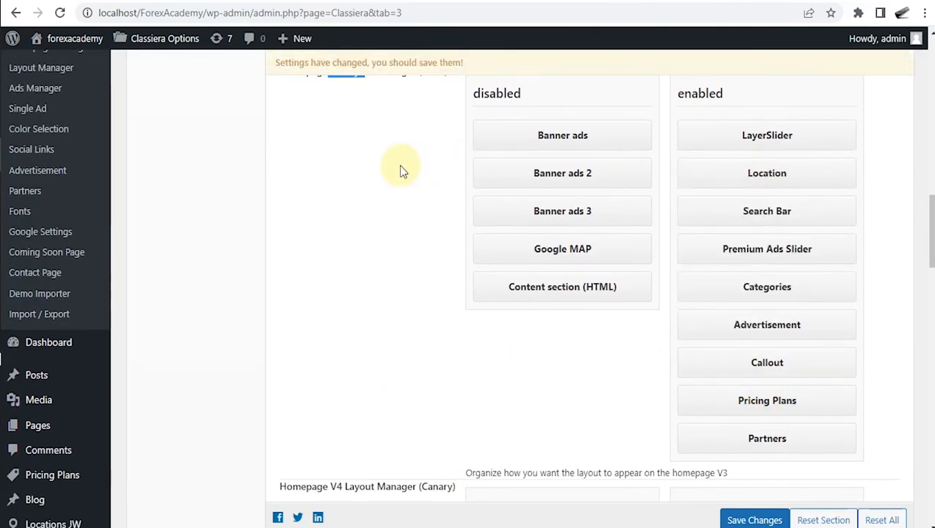
{"action": "scroll", "coordinate": [353, 169], "scroll_direction": "up", "scroll_amount": 2}
Change the Home page's template to Homepage V3 - Coral and update the page.
{"action": "left_click", "coordinate": [339, 229]}
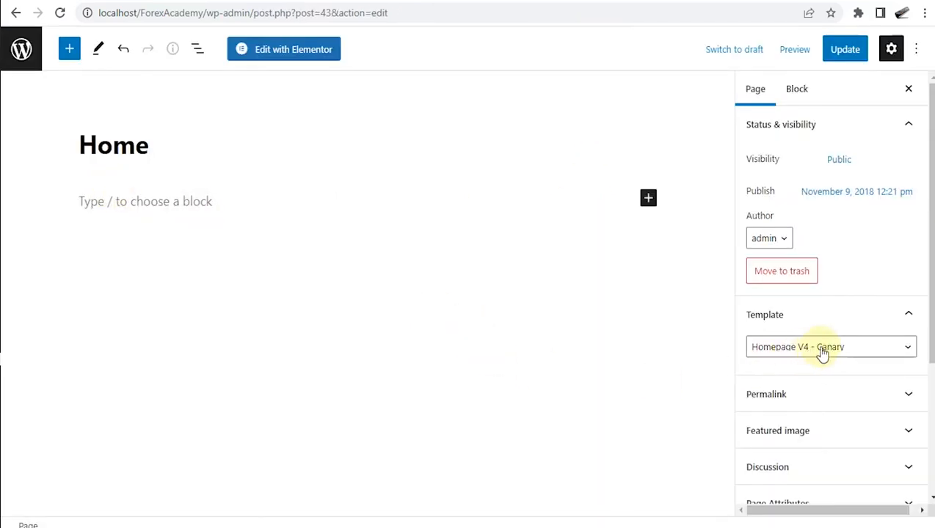
{"action": "left_click", "coordinate": [907, 348]}
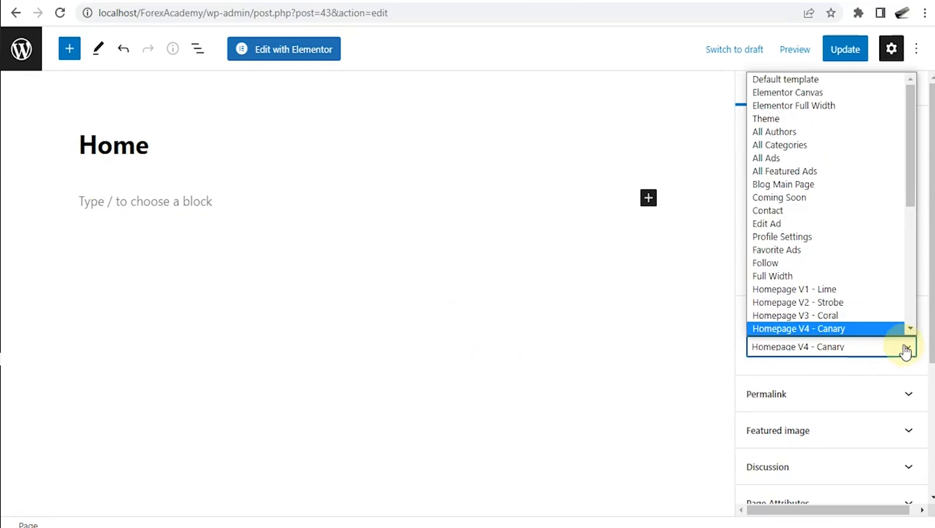
{"action": "left_click", "coordinate": [867, 317]}
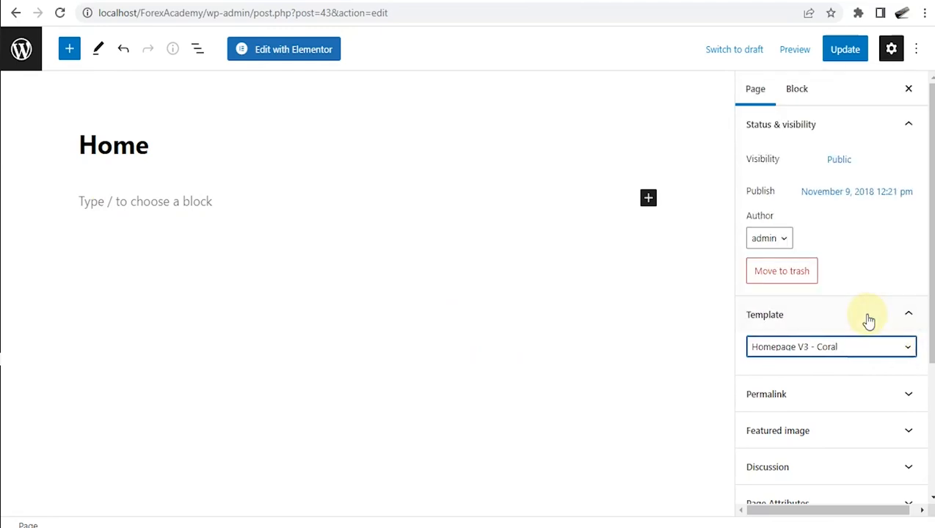
{"action": "left_click", "coordinate": [842, 62]}
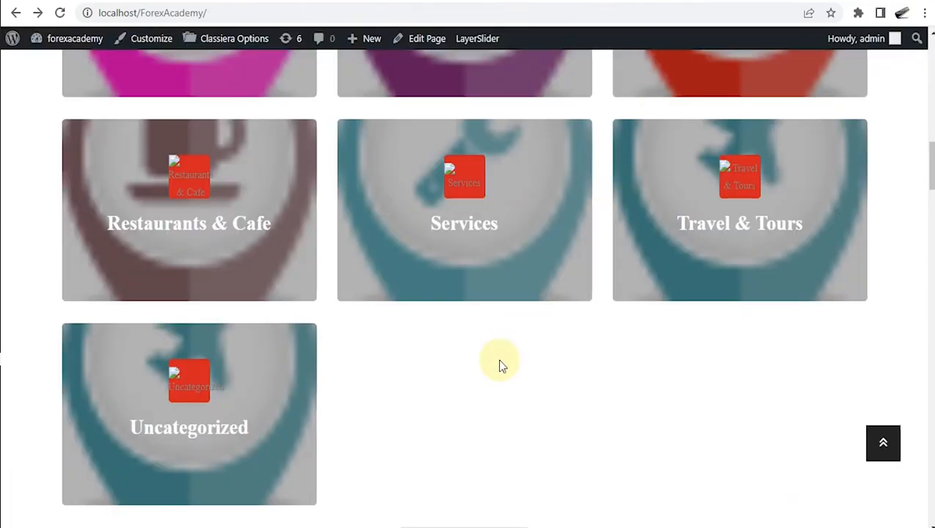
Reload the live homepage and examine the post counts under each place in the Ads Locations section.
{"action": "right_click", "coordinate": [498, 366]}
{"action": "left_click", "coordinate": [569, 169]}
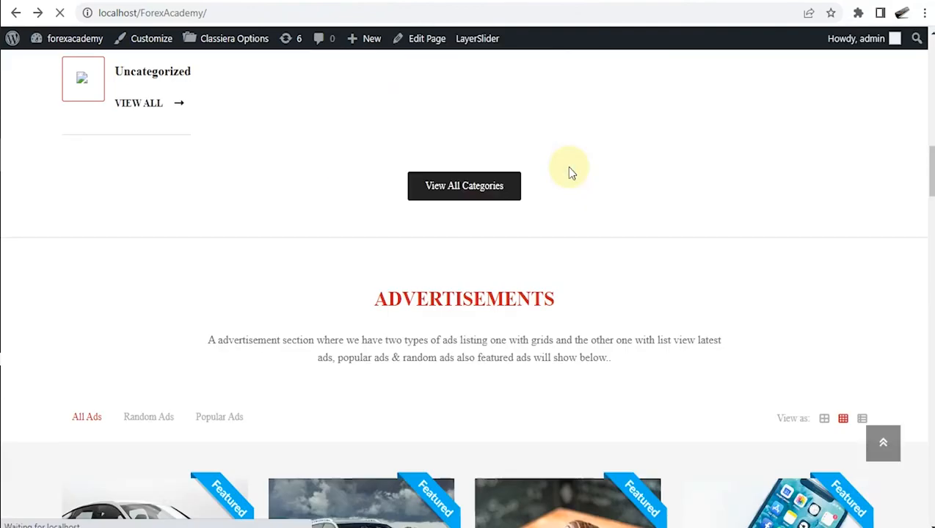
{"action": "scroll", "coordinate": [569, 171], "scroll_direction": "down", "scroll_amount": 15}
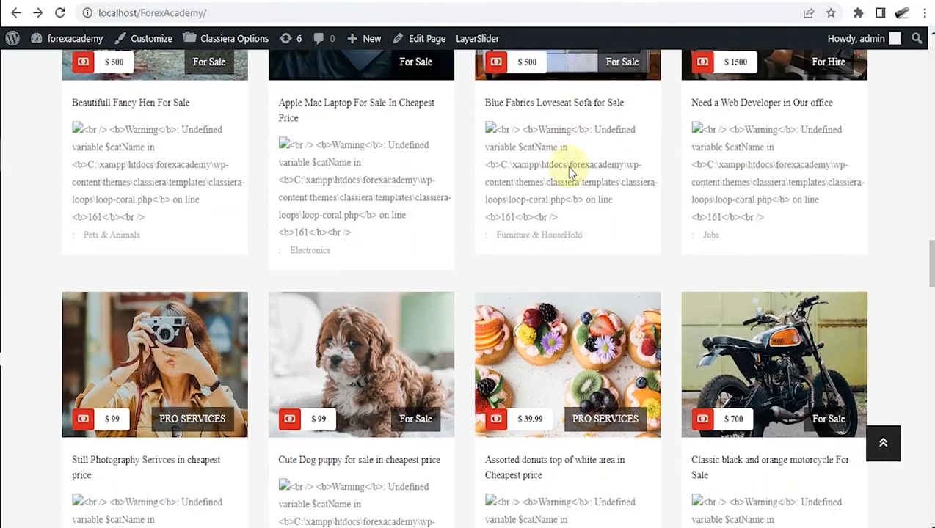
{"action": "scroll", "coordinate": [572, 172], "scroll_direction": "down", "scroll_amount": 10}
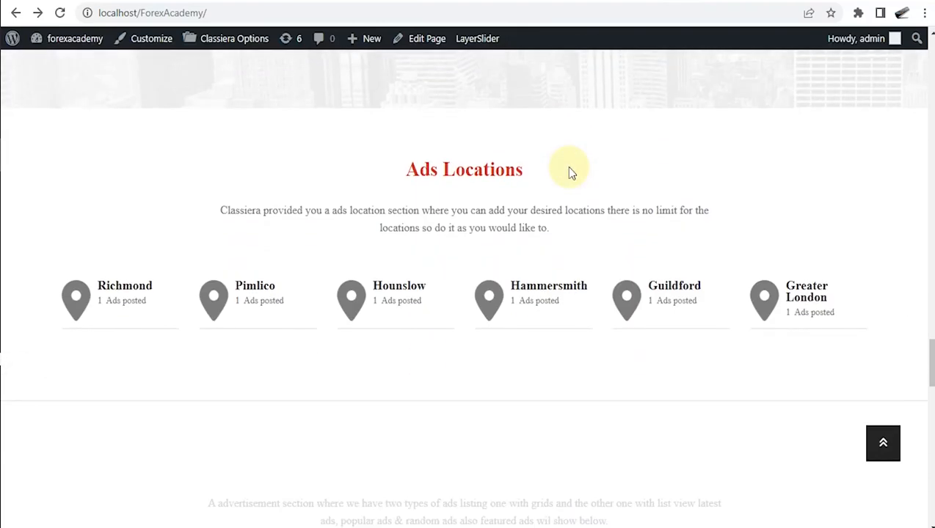
{"action": "scroll", "coordinate": [571, 172], "scroll_direction": "down", "scroll_amount": 1}
{"action": "scroll", "coordinate": [411, 194], "scroll_direction": "up", "scroll_amount": 2}
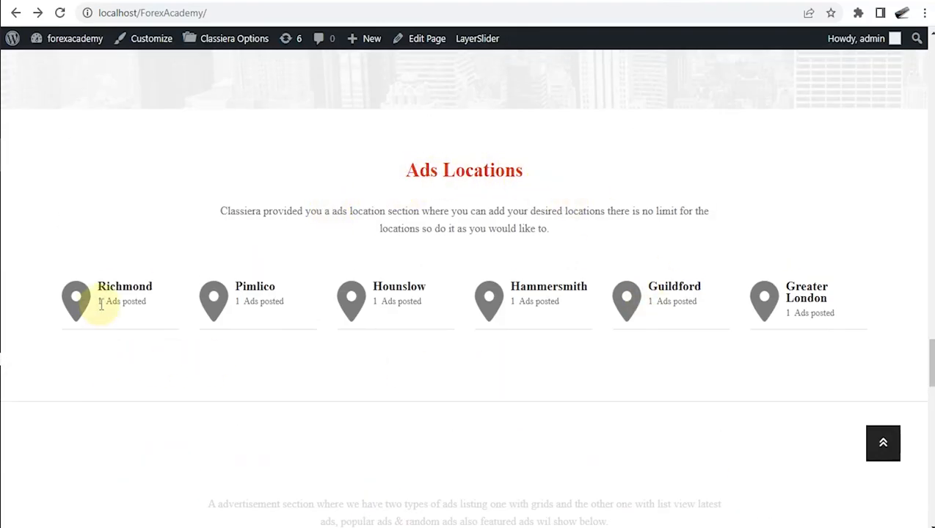
{"action": "left_click_drag", "start_coordinate": [100, 302], "coordinate": [148, 303]}
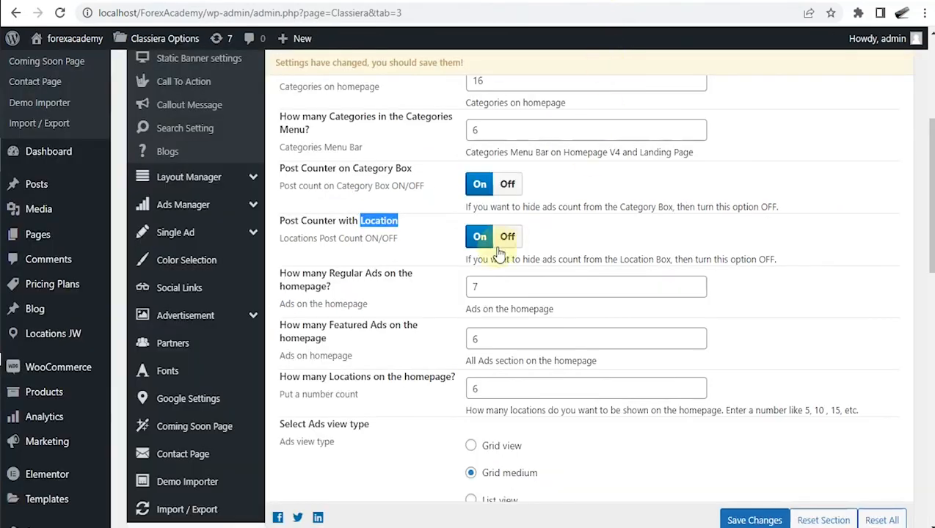
Turn off Post Counter with Location, save the settings, and check the Ads Locations section on the reloaded homepage.
{"action": "left_click", "coordinate": [507, 237]}
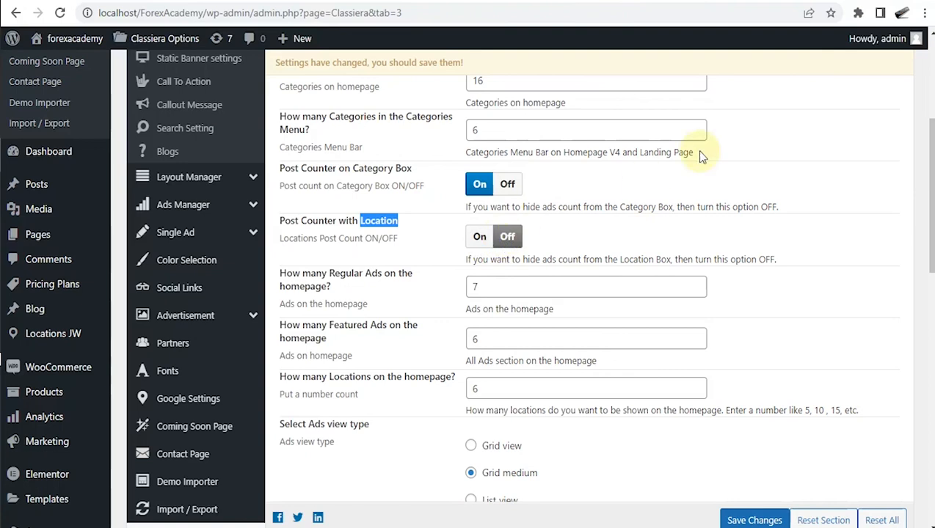
{"action": "scroll", "coordinate": [757, 109], "scroll_direction": "up", "scroll_amount": 3}
{"action": "left_click", "coordinate": [756, 130]}
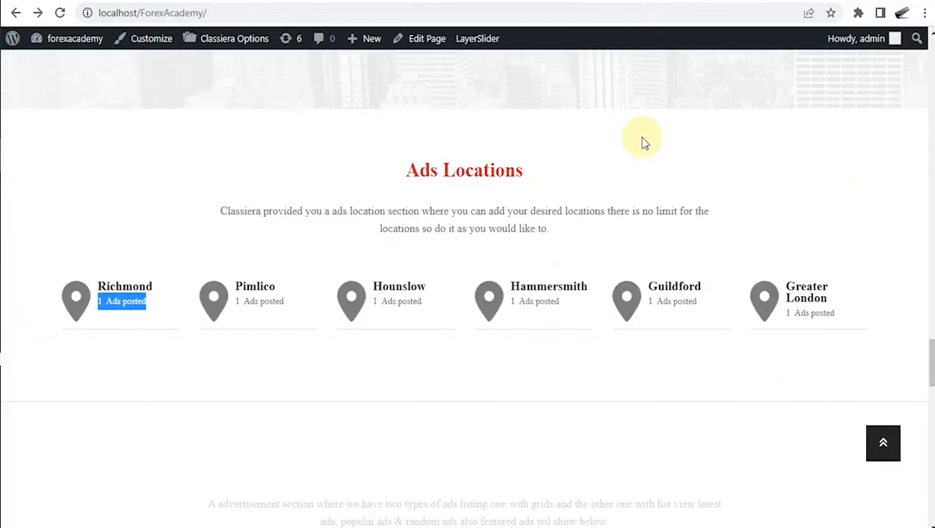
{"action": "right_click", "coordinate": [490, 382]}
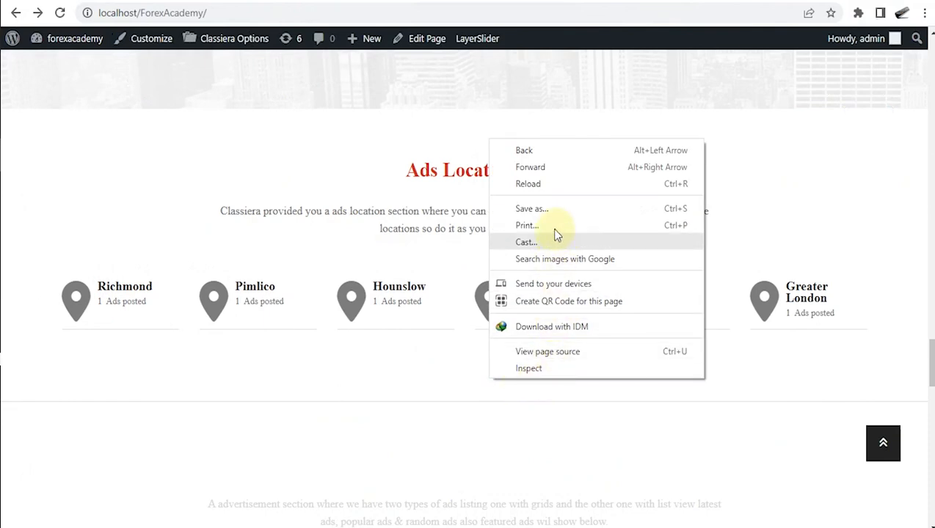
{"action": "left_click", "coordinate": [529, 184]}
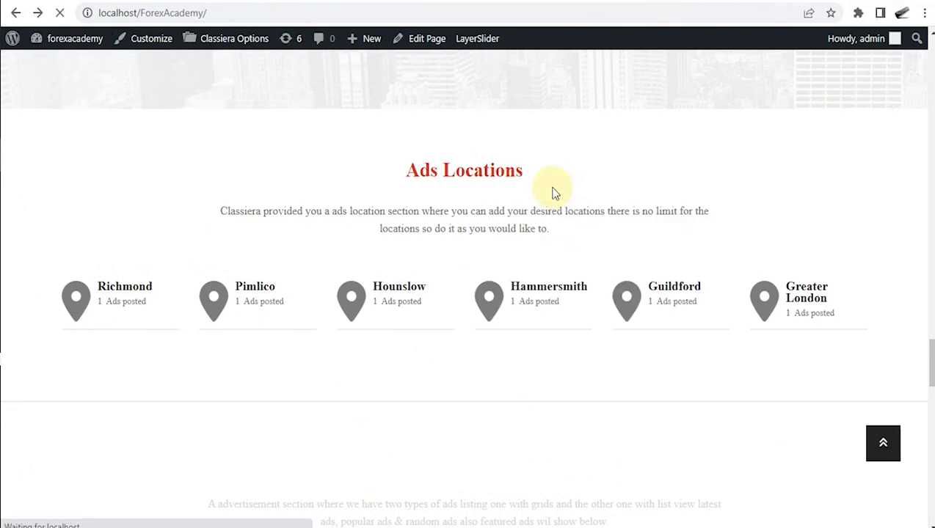
{"action": "scroll", "coordinate": [475, 248], "scroll_direction": "down", "scroll_amount": 3}
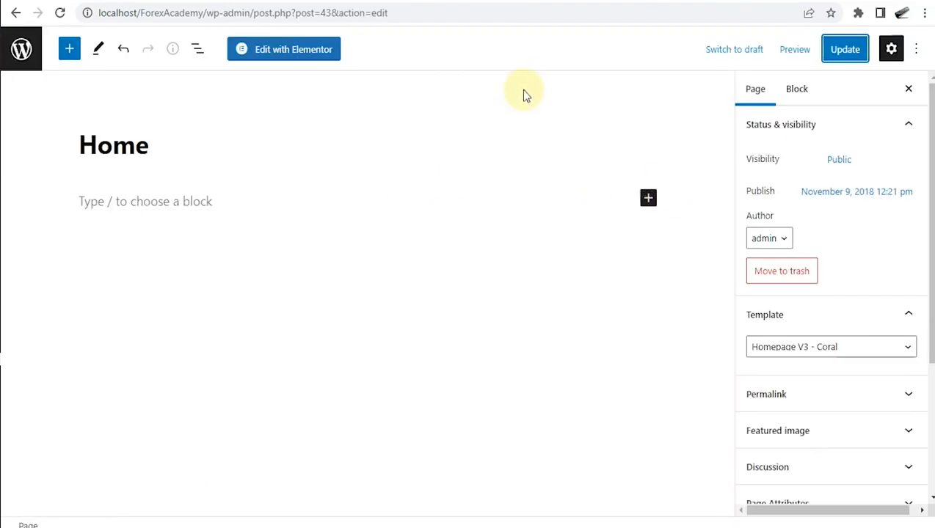
Change the Home page's template to Homepage V4 - Canary, update the page and reload the live homepage.
{"action": "scroll", "coordinate": [837, 293], "scroll_direction": "down", "scroll_amount": 3}
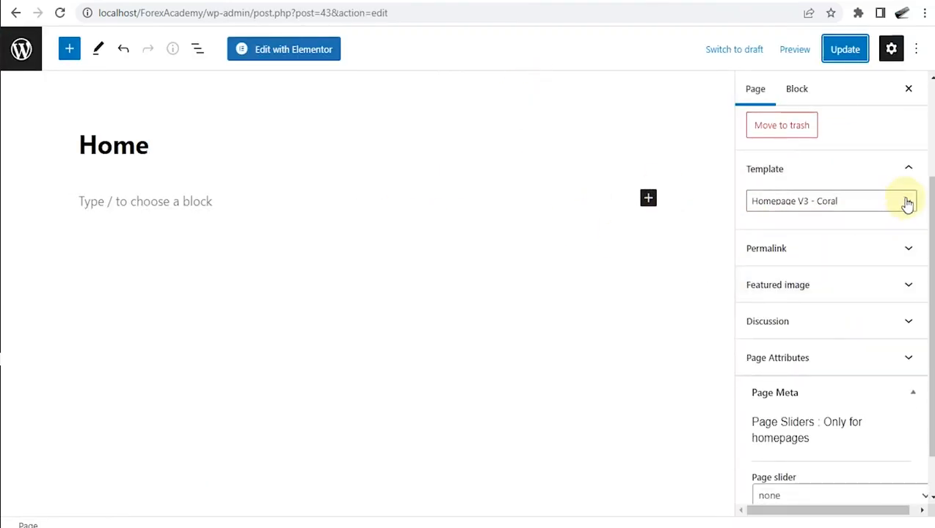
{"action": "left_click", "coordinate": [907, 204]}
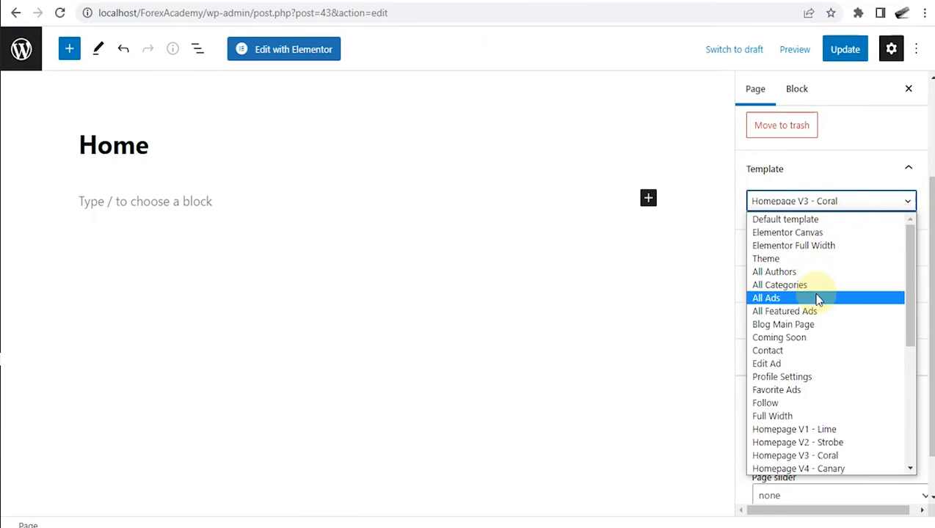
{"action": "scroll", "coordinate": [820, 305], "scroll_direction": "down", "scroll_amount": 4}
{"action": "left_click", "coordinate": [816, 324]}
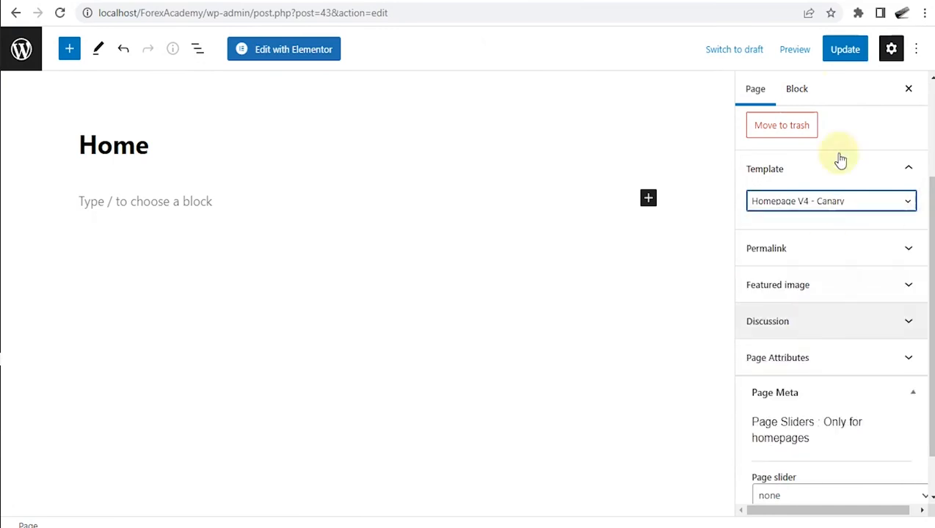
{"action": "left_click", "coordinate": [841, 58]}
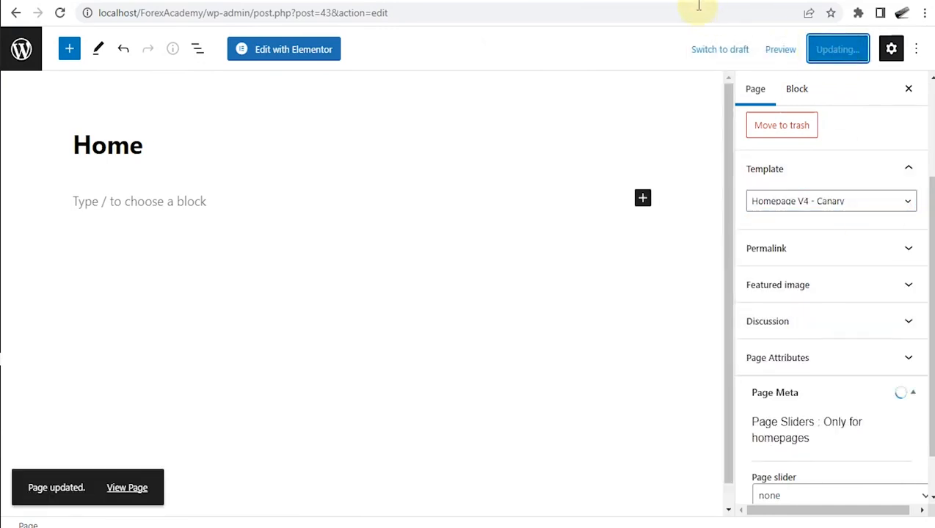
{"action": "left_click", "coordinate": [669, 2]}
{"action": "right_click", "coordinate": [564, 144]}
{"action": "left_click", "coordinate": [629, 192]}
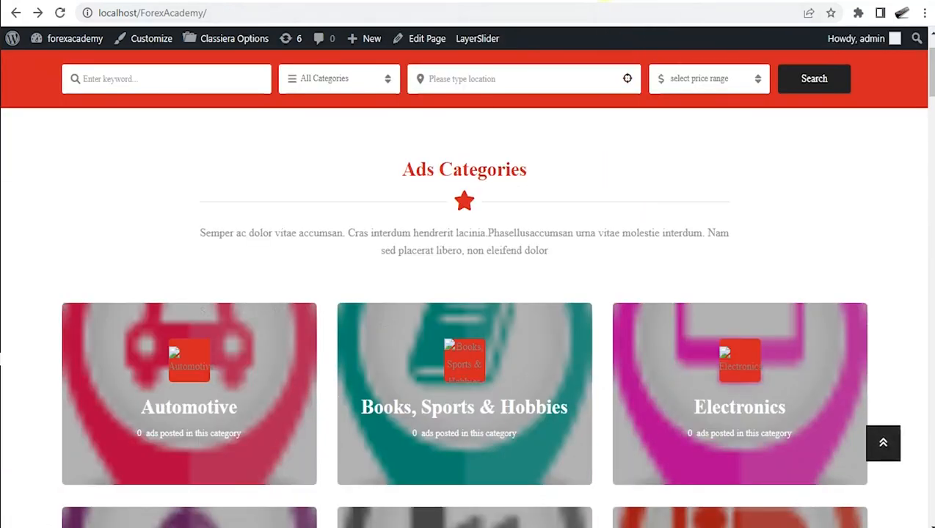
Turn Post Counter with Location back on and review the regular ads count setting and the Homepage V3 layout.
{"action": "left_click", "coordinate": [629, 2]}
{"action": "scroll", "coordinate": [528, 242], "scroll_direction": "down", "scroll_amount": 2}
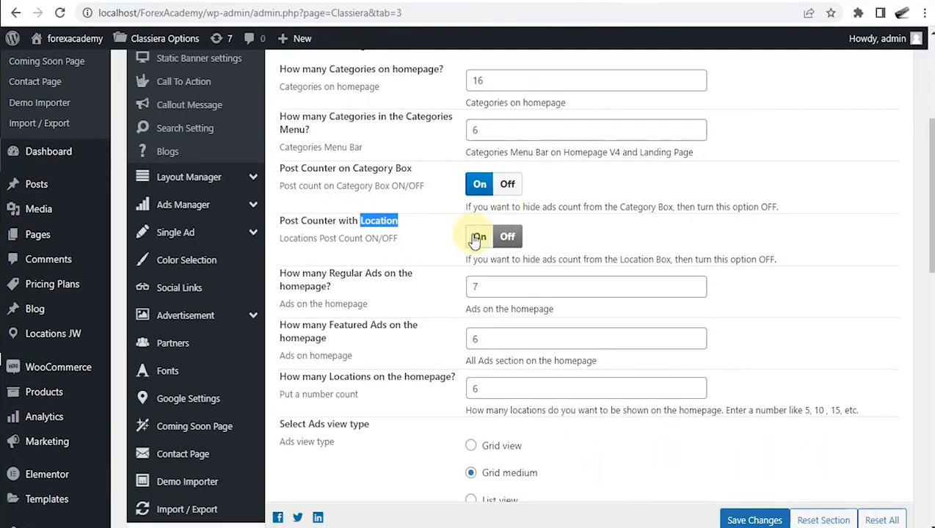
{"action": "left_click", "coordinate": [477, 237]}
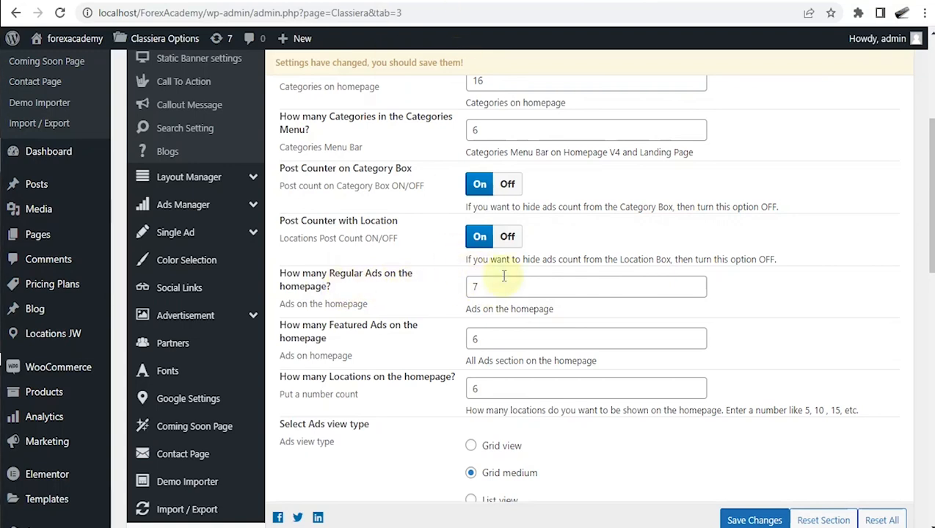
{"action": "left_click", "coordinate": [480, 287]}
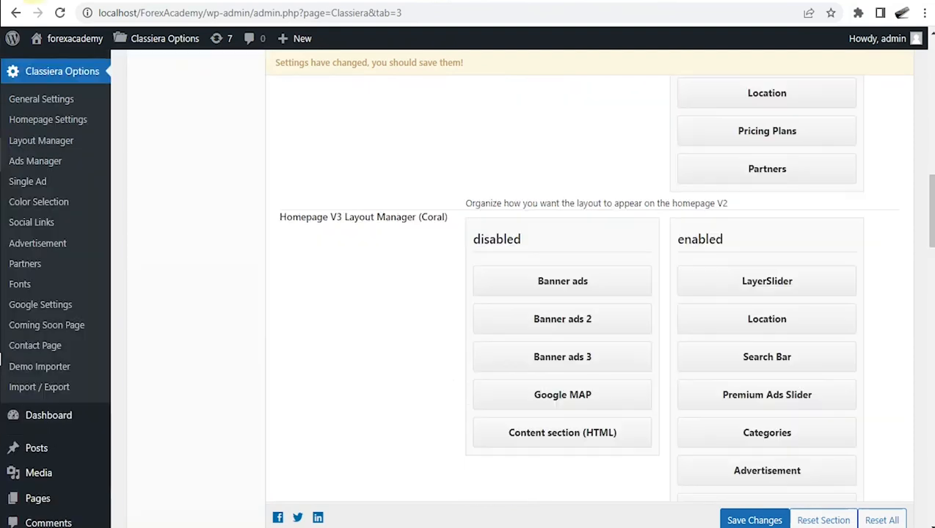
{"action": "scroll", "coordinate": [361, 209], "scroll_direction": "down", "scroll_amount": 2}
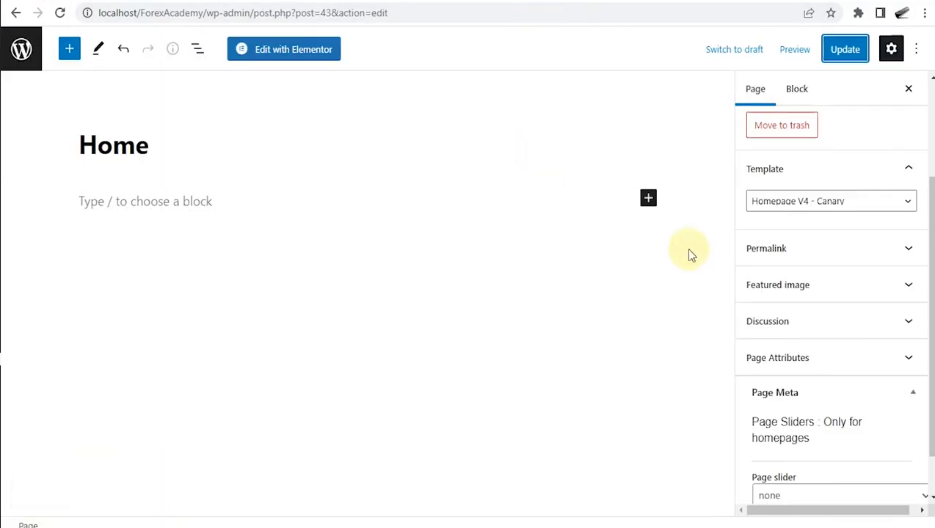
Change the Home page's template to Landing Page, update the page and reload the live homepage.
{"action": "left_click", "coordinate": [909, 201]}
{"action": "scroll", "coordinate": [871, 270], "scroll_direction": "down", "scroll_amount": 6}
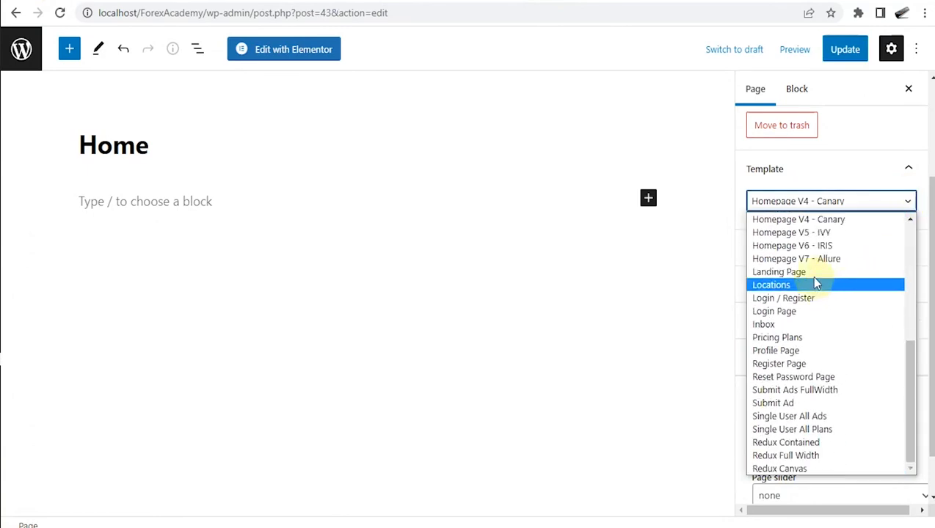
{"action": "left_click", "coordinate": [767, 273]}
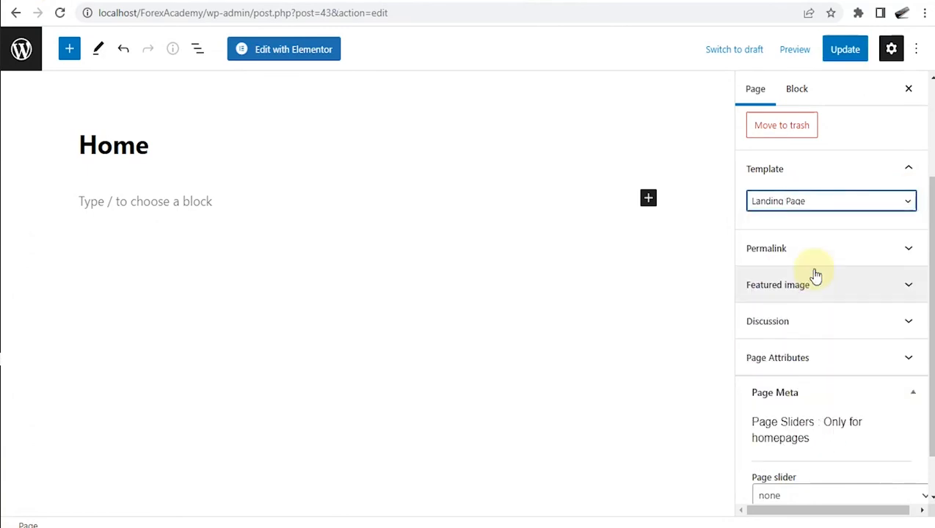
{"action": "left_click", "coordinate": [837, 58]}
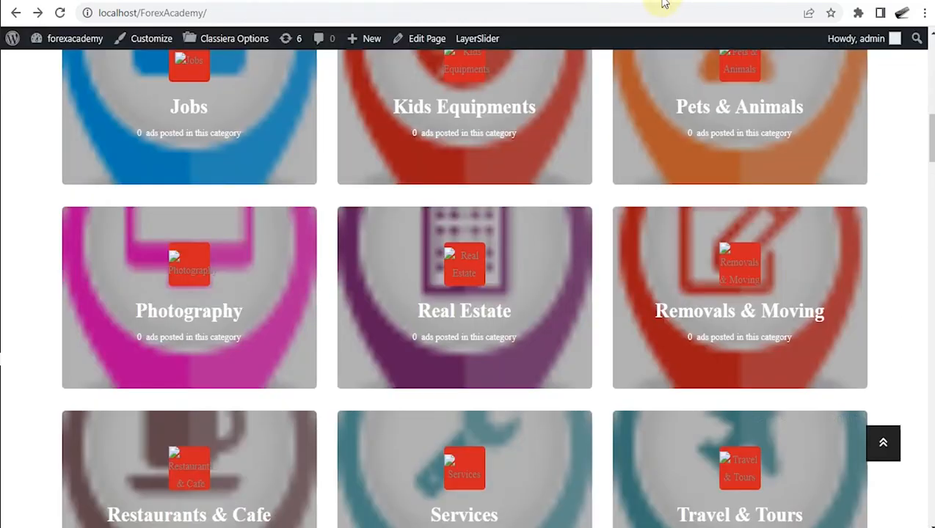
{"action": "scroll", "coordinate": [621, 133], "scroll_direction": "up", "scroll_amount": 9}
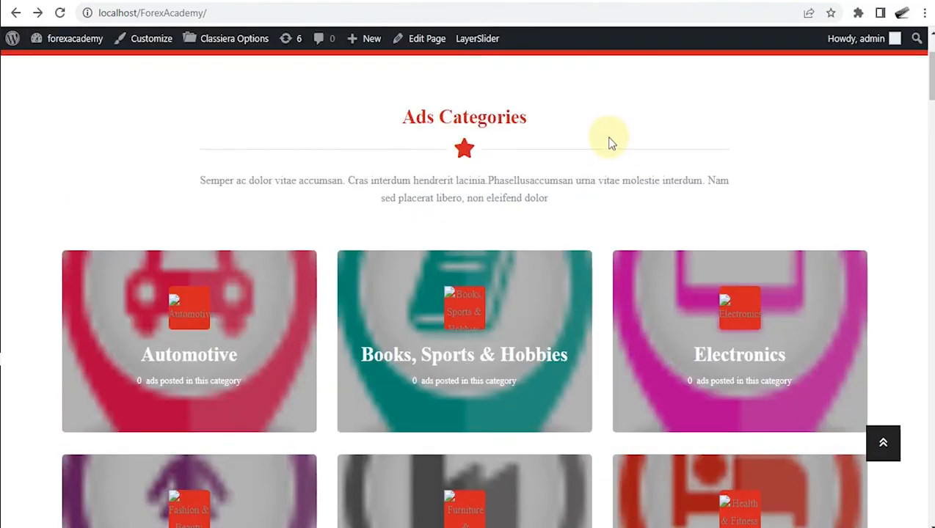
{"action": "right_click", "coordinate": [609, 140]}
{"action": "left_click", "coordinate": [673, 182]}
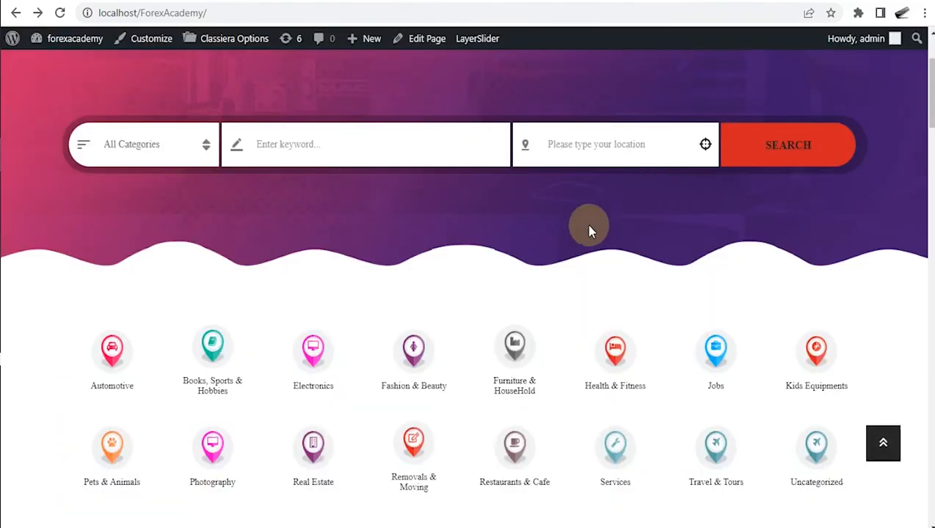
Examine the Landing Page homepage's categories, premium ads and Advertisements section to see how many ads are listed.
{"action": "scroll", "coordinate": [599, 223], "scroll_direction": "down", "scroll_amount": 3}
{"action": "scroll", "coordinate": [565, 239], "scroll_direction": "down", "scroll_amount": 10}
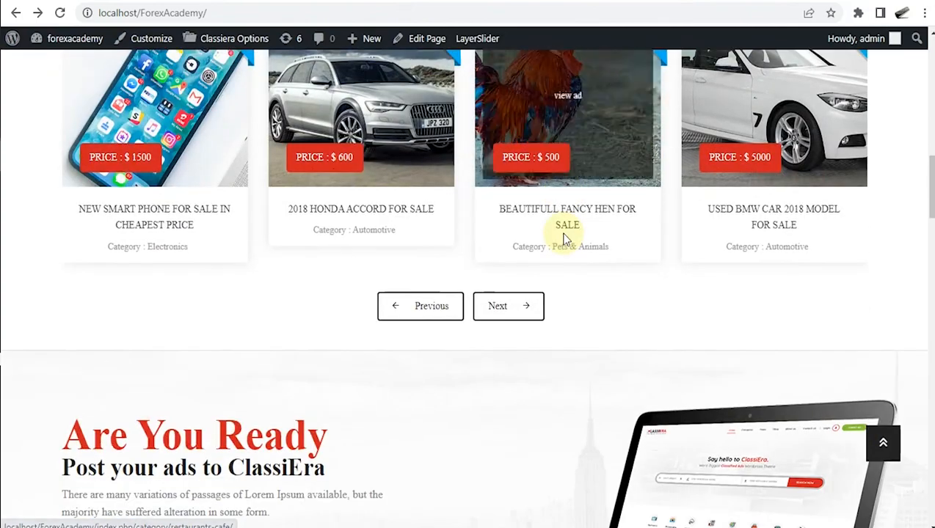
{"action": "scroll", "coordinate": [566, 239], "scroll_direction": "up", "scroll_amount": 4}
{"action": "scroll", "coordinate": [565, 239], "scroll_direction": "down", "scroll_amount": 11}
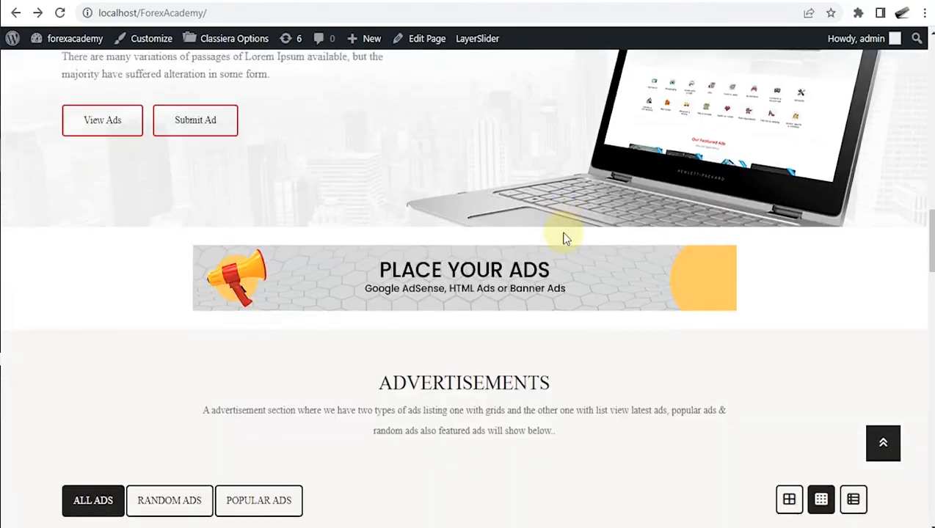
{"action": "scroll", "coordinate": [565, 238], "scroll_direction": "down", "scroll_amount": 3}
{"action": "scroll", "coordinate": [565, 238], "scroll_direction": "up", "scroll_amount": 2}
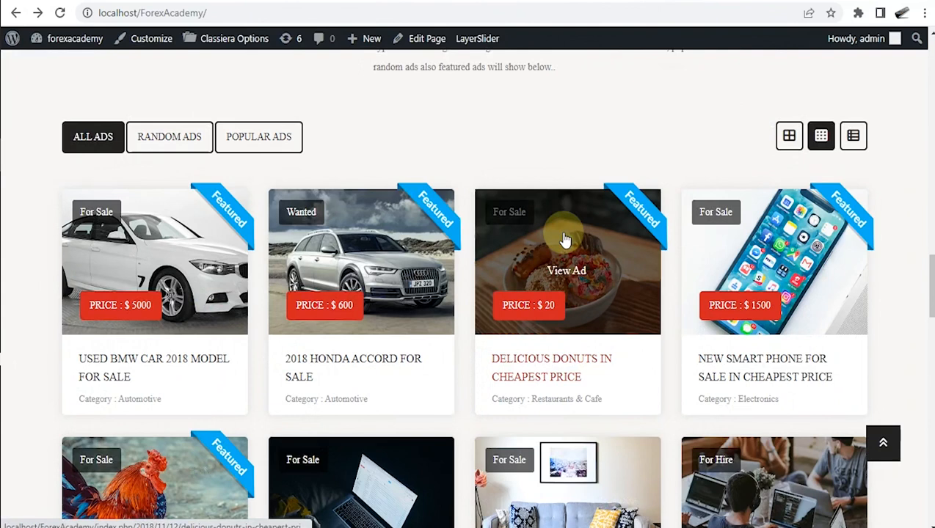
{"action": "scroll", "coordinate": [566, 239], "scroll_direction": "down", "scroll_amount": 8}
{"action": "scroll", "coordinate": [565, 238], "scroll_direction": "down", "scroll_amount": 8}
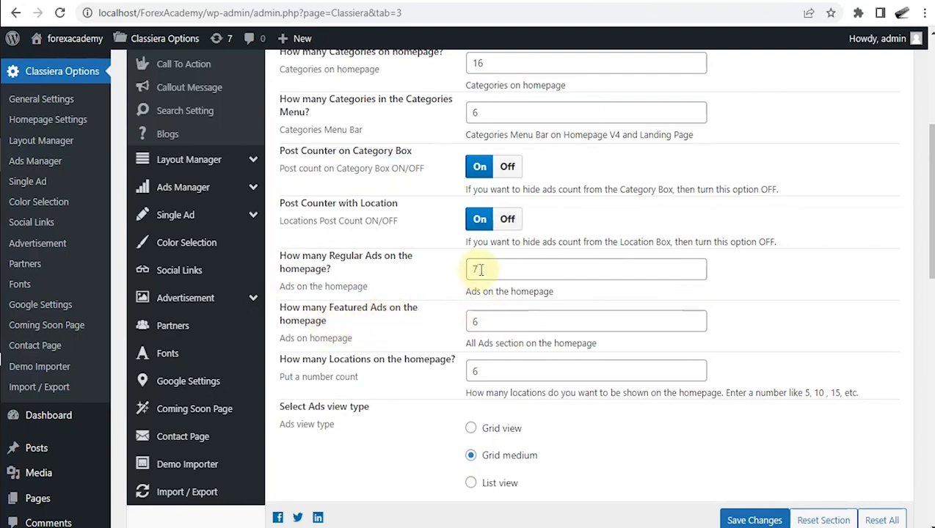
Set both the featured ads and regular ads counts on the homepage to 1 and save the changes.
{"action": "left_click", "coordinate": [481, 320]}
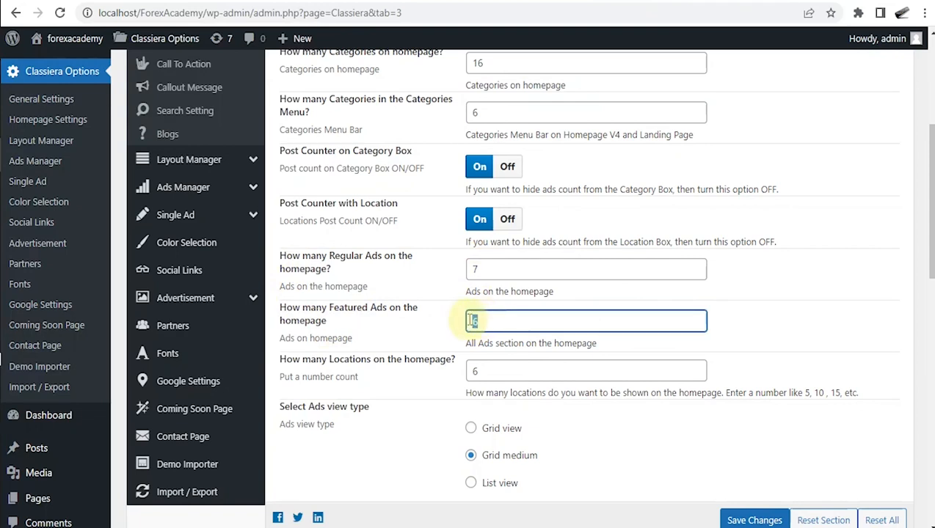
{"action": "type", "text": "1"}
{"action": "left_click", "coordinate": [494, 270]}
{"action": "key", "text": "BackSpace"}
{"action": "type", "text": "1"}
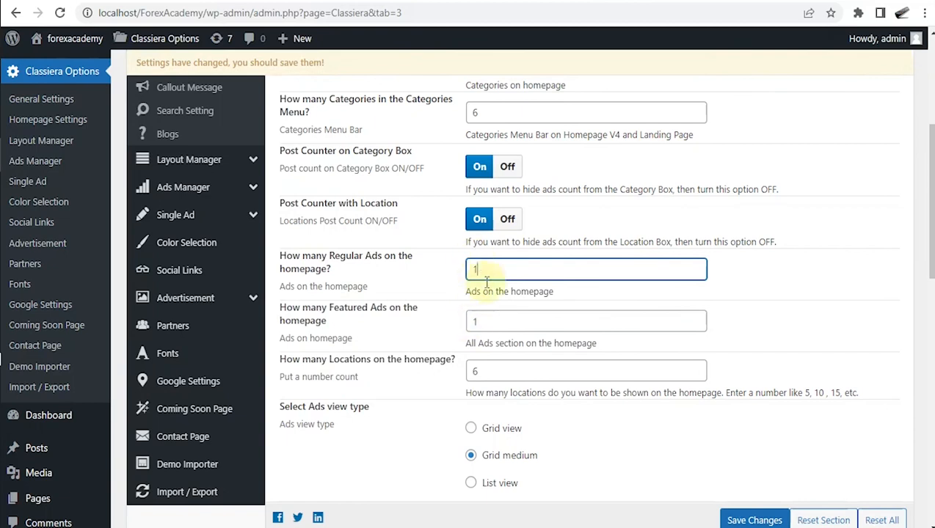
{"action": "left_click", "coordinate": [727, 516]}
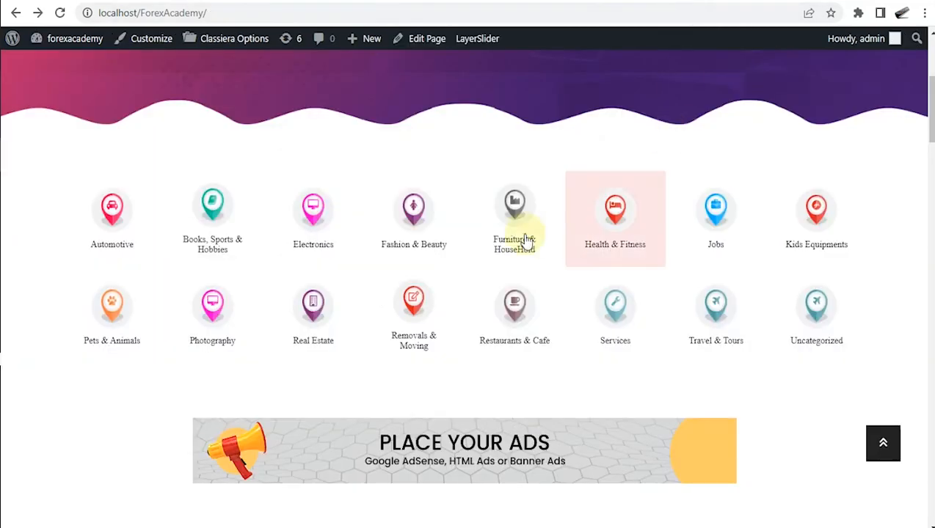
Check the live homepage's Premium Advertisement and Advertisements sections, including the Popular Ads listing.
{"action": "scroll", "coordinate": [441, 242], "scroll_direction": "down", "scroll_amount": 8}
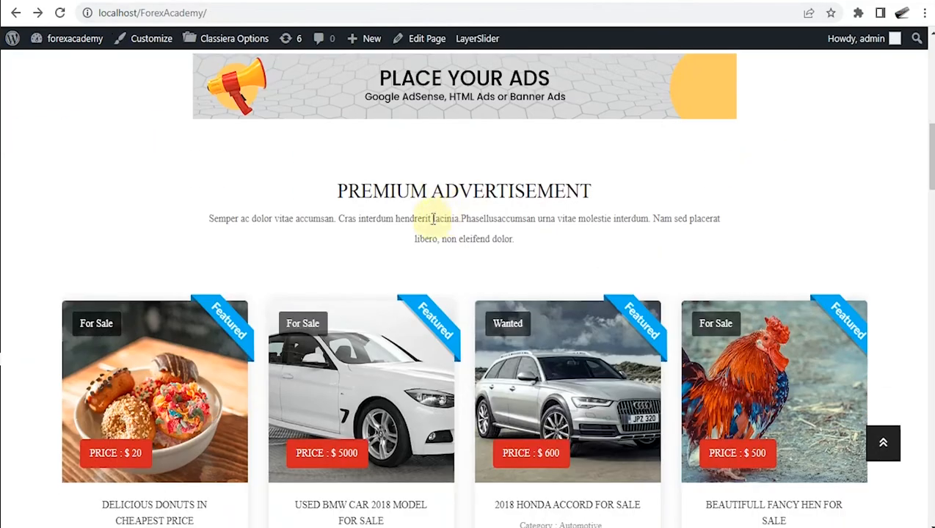
{"action": "scroll", "coordinate": [379, 241], "scroll_direction": "down", "scroll_amount": 10}
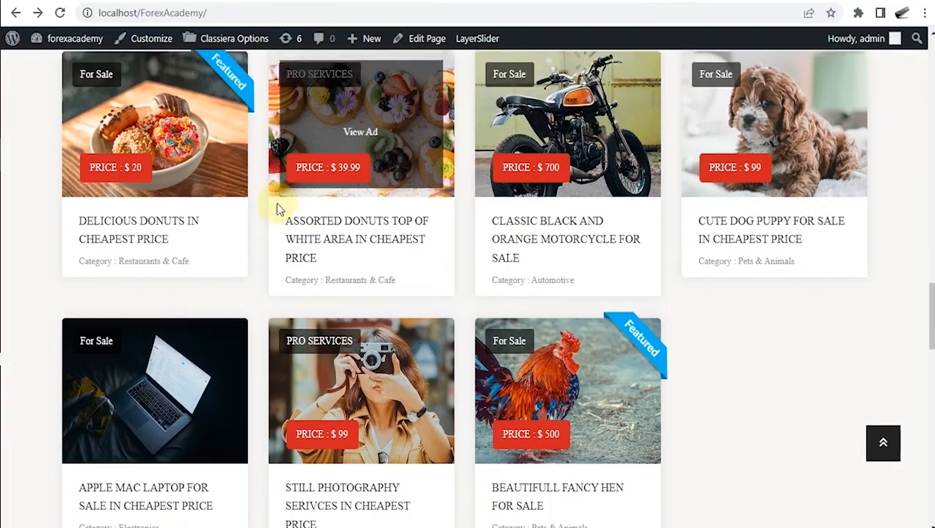
{"action": "scroll", "coordinate": [252, 203], "scroll_direction": "up", "scroll_amount": 2}
{"action": "left_click", "coordinate": [253, 144]}
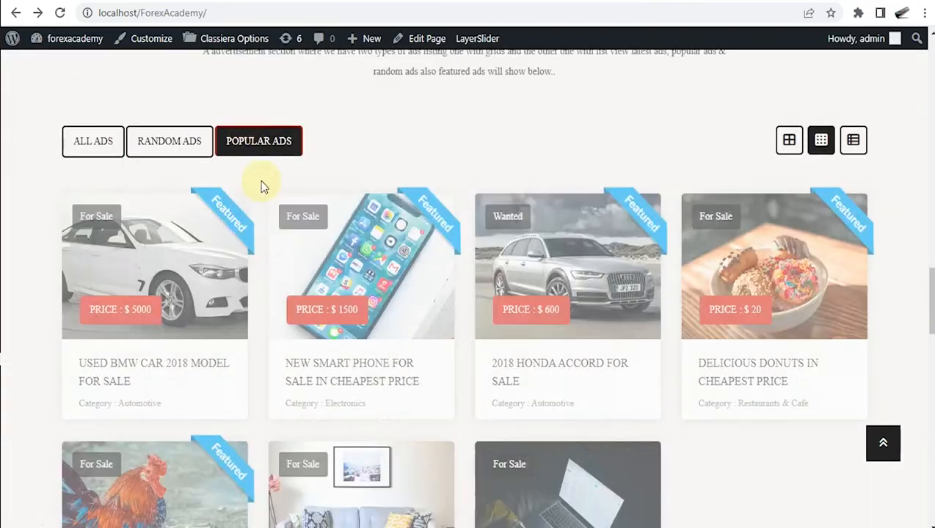
{"action": "scroll", "coordinate": [438, 359], "scroll_direction": "down", "scroll_amount": 1}
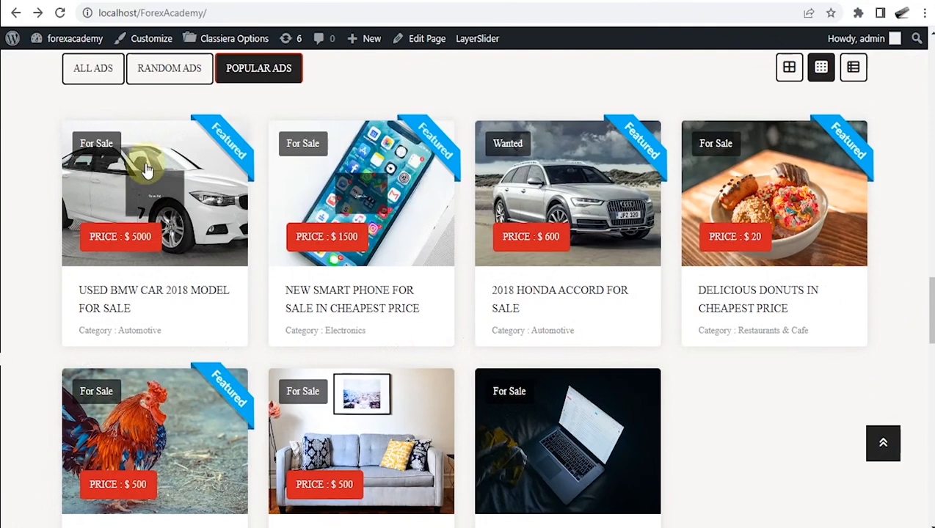
View the homepage's Random Ads listing and reload the page to check the All Ads listing.
{"action": "left_click", "coordinate": [166, 71]}
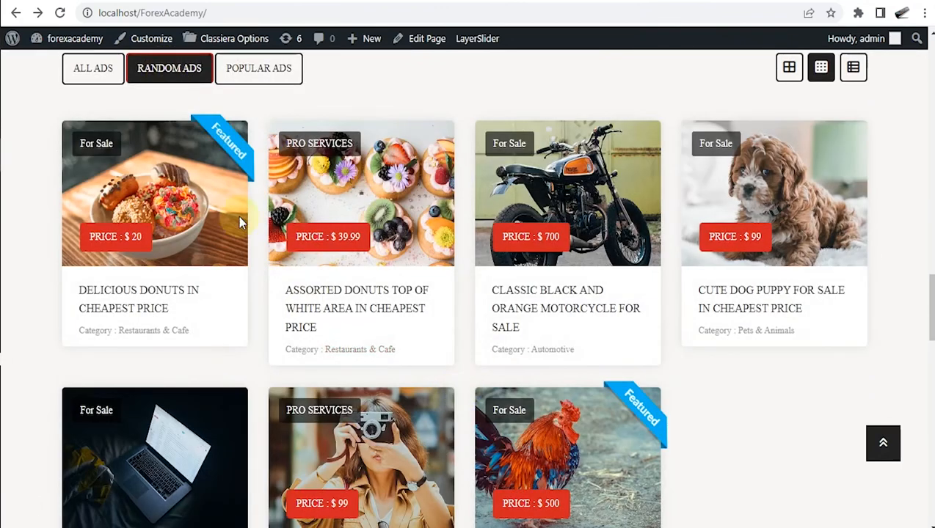
{"action": "scroll", "coordinate": [651, 255], "scroll_direction": "up", "scroll_amount": 2}
{"action": "right_click", "coordinate": [559, 194]}
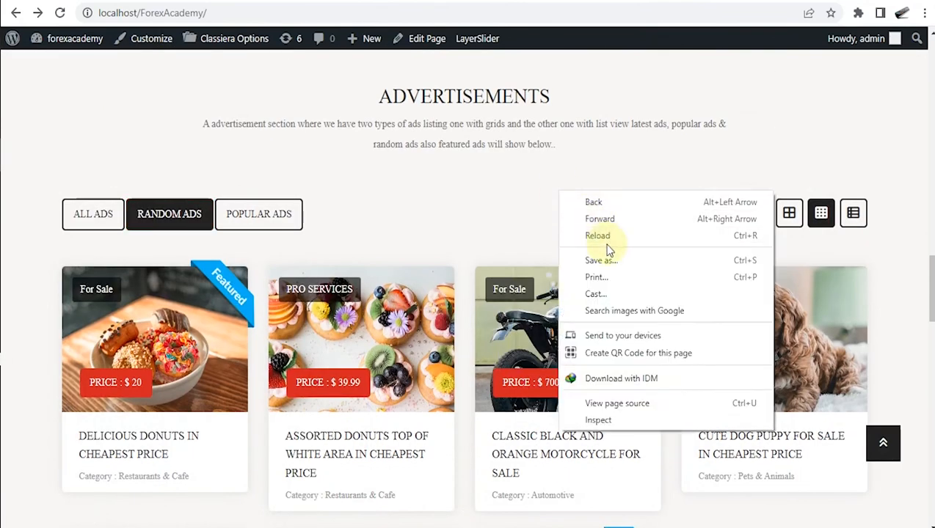
{"action": "left_click", "coordinate": [606, 234]}
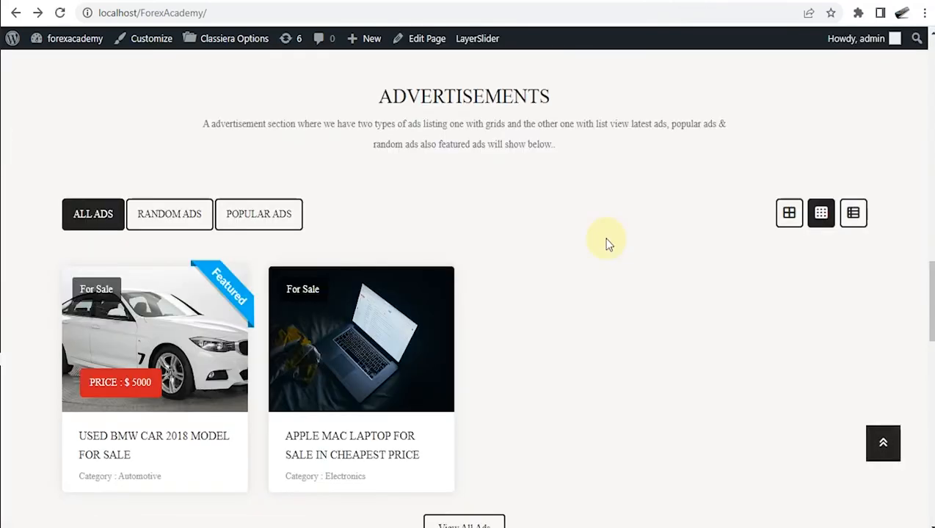
{"action": "scroll", "coordinate": [601, 242], "scroll_direction": "down", "scroll_amount": 1}
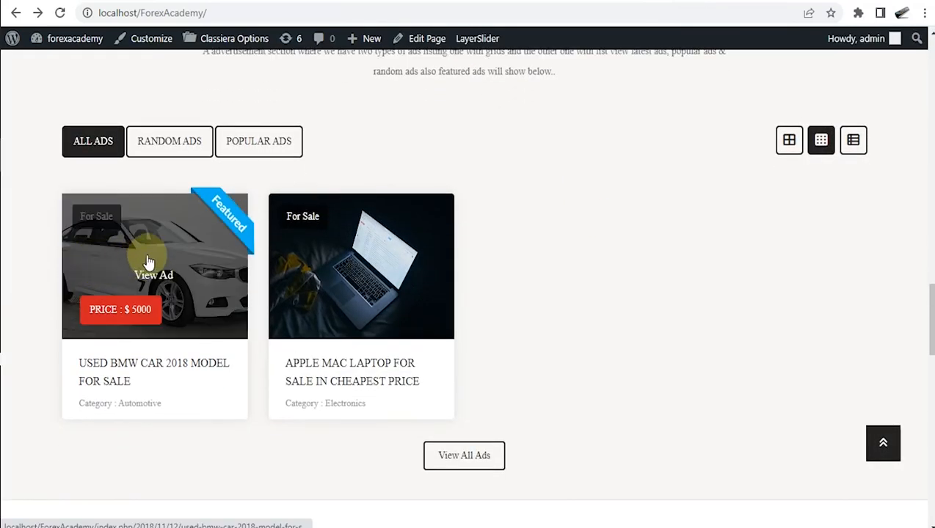
Compare the saved ads counts with the homepage's Random Ads and Popular Ads listings.
{"action": "left_click", "coordinate": [638, 2]}
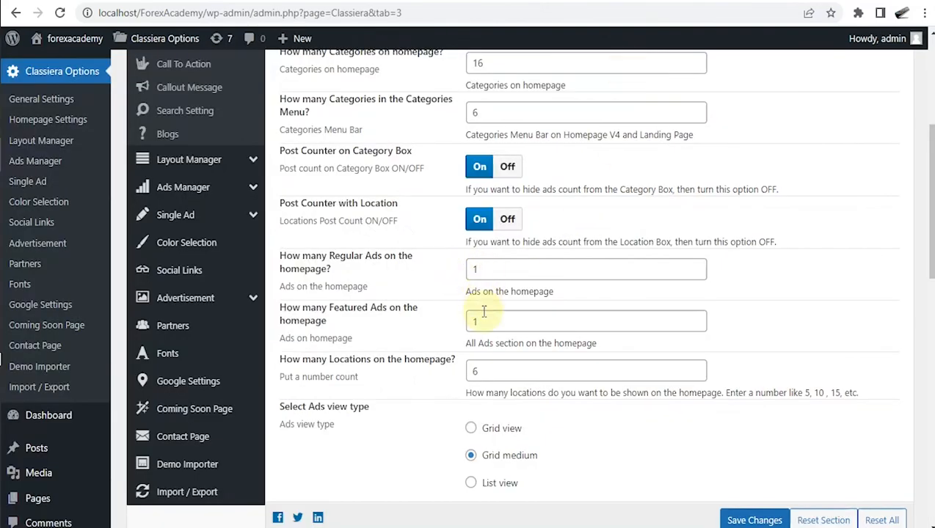
{"action": "left_click", "coordinate": [638, 2]}
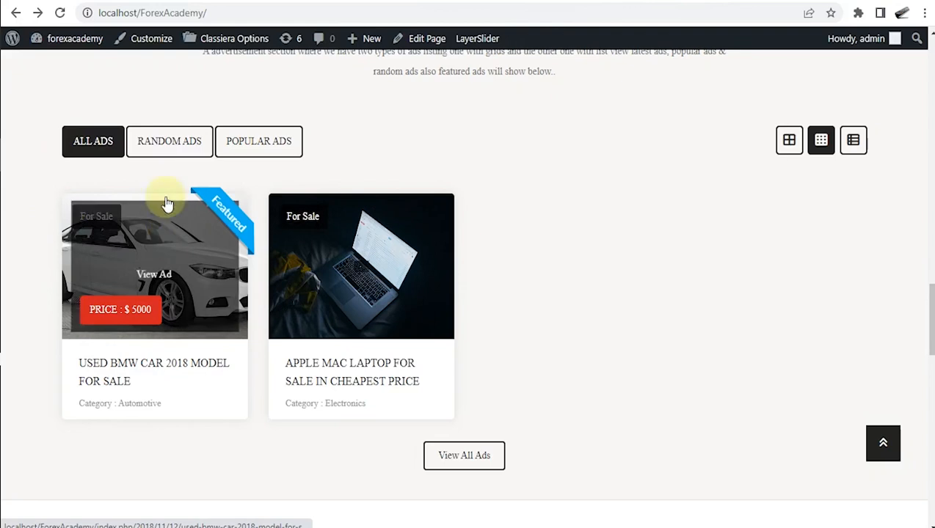
{"action": "left_click", "coordinate": [159, 141]}
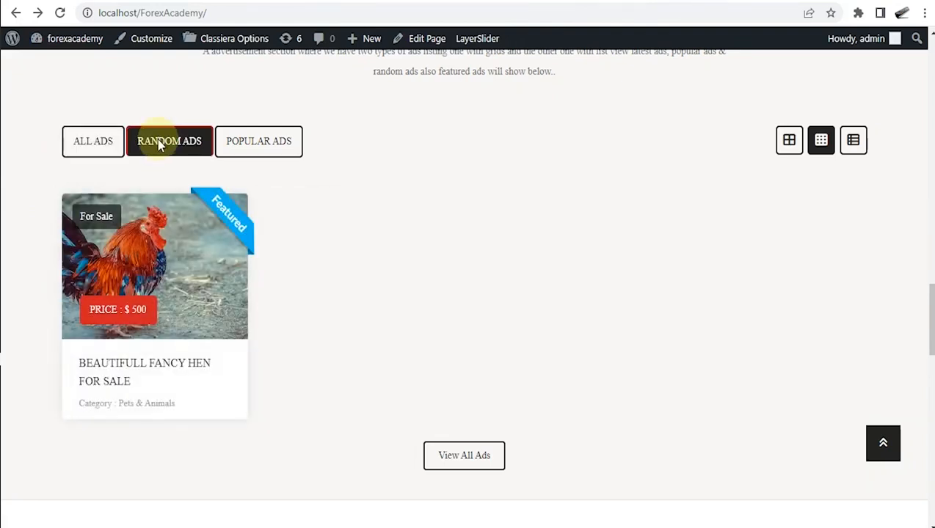
{"action": "left_click", "coordinate": [248, 147]}
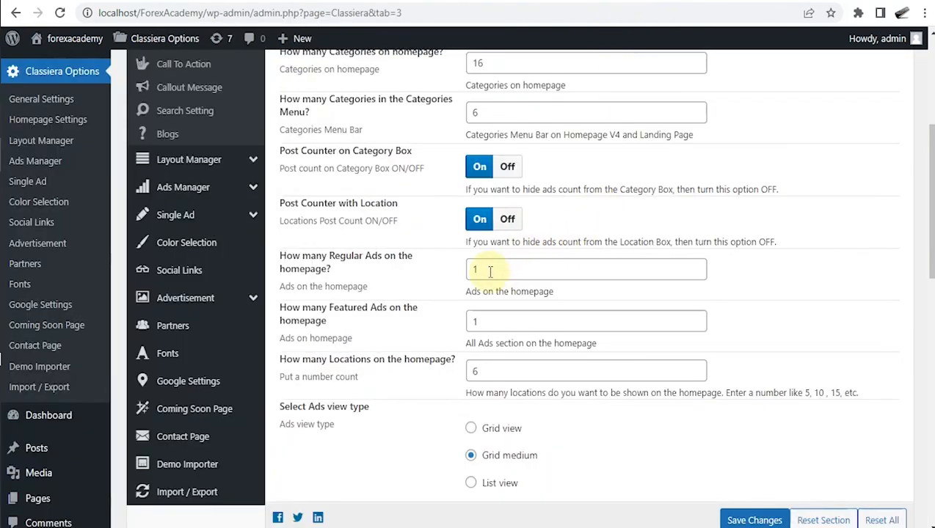
Set both the regular ads and featured ads counts on the homepage to 2 and save the changes.
{"action": "left_click_drag", "start_coordinate": [490, 271], "coordinate": [470, 275]}
{"action": "type", "text": "2"}
{"action": "double_click", "coordinate": [463, 320]}
{"action": "type", "text": "2"}
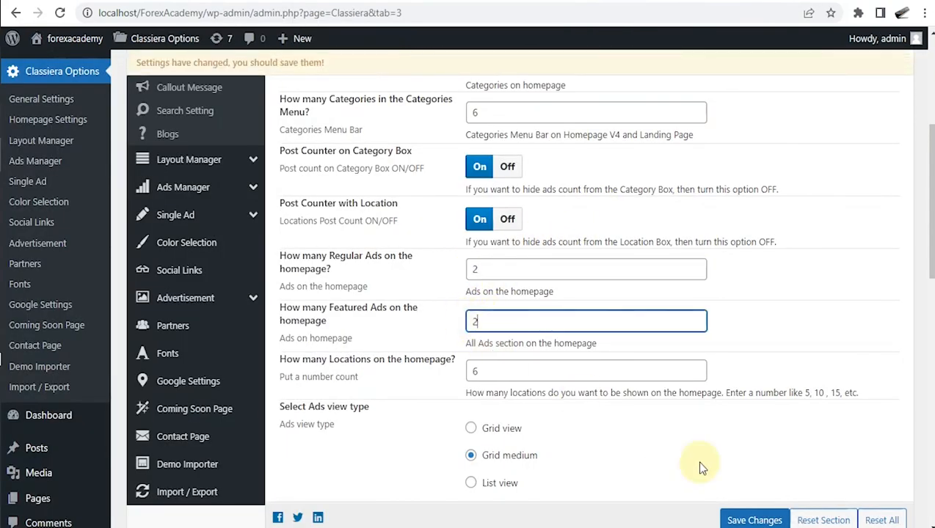
{"action": "left_click", "coordinate": [751, 521]}
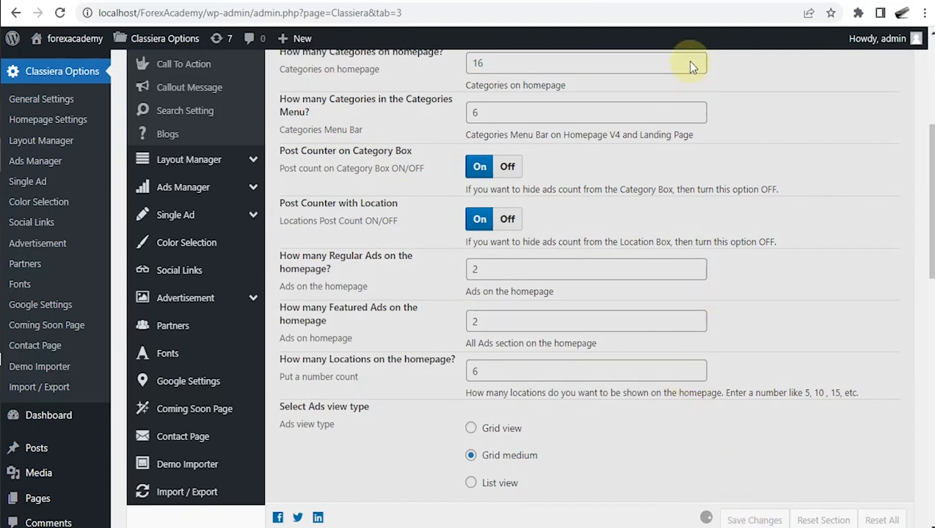
Reload the live homepage and compare its All Ads, Random Ads and Popular Ads listings with the count settings.
{"action": "left_click", "coordinate": [676, 0]}
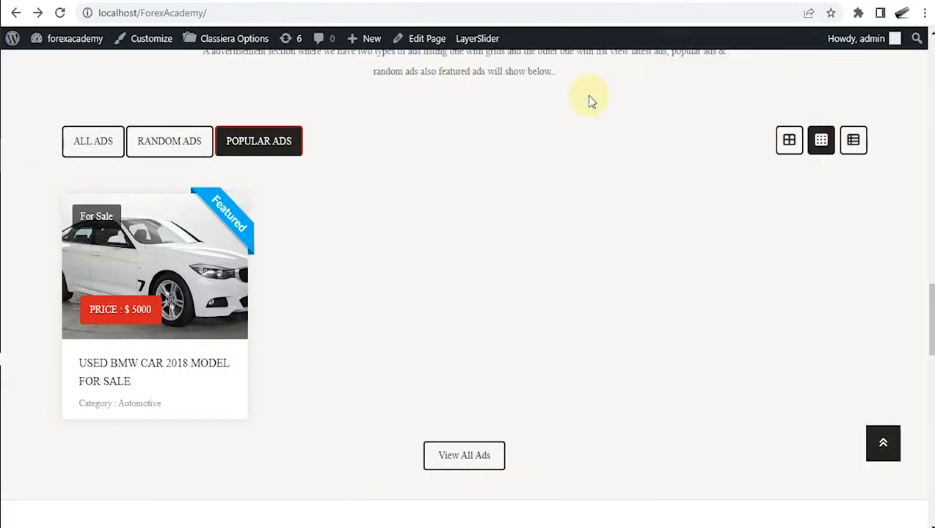
{"action": "right_click", "coordinate": [420, 186]}
{"action": "left_click", "coordinate": [461, 231]}
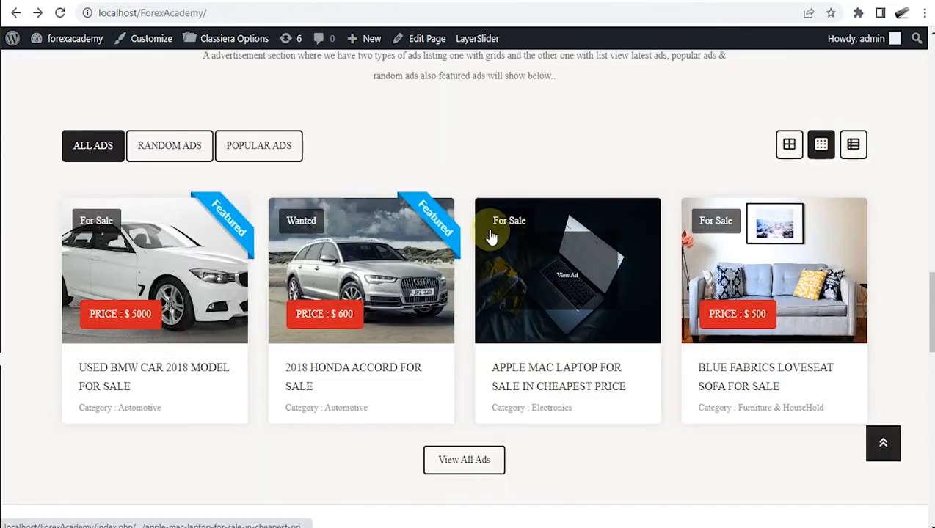
{"action": "scroll", "coordinate": [491, 239], "scroll_direction": "down", "scroll_amount": 5}
{"action": "scroll", "coordinate": [492, 245], "scroll_direction": "up", "scroll_amount": 5}
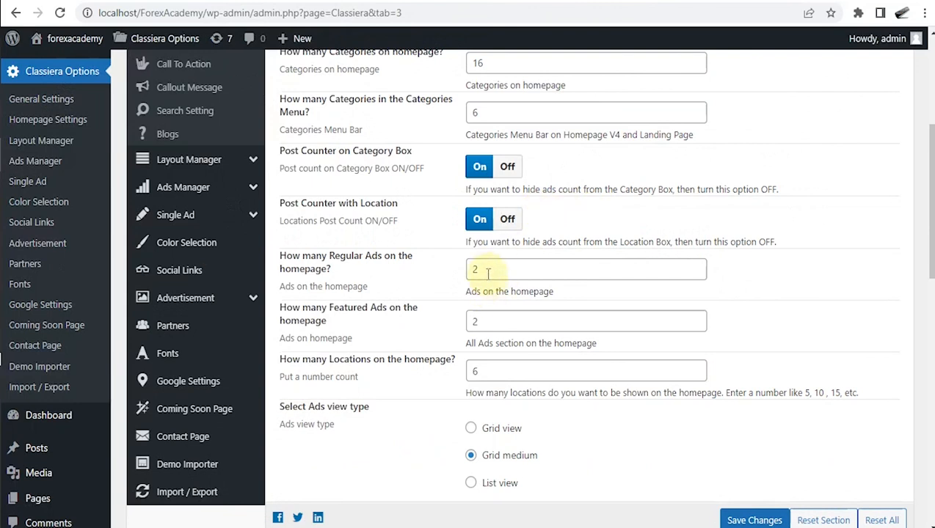
{"action": "left_click", "coordinate": [486, 329]}
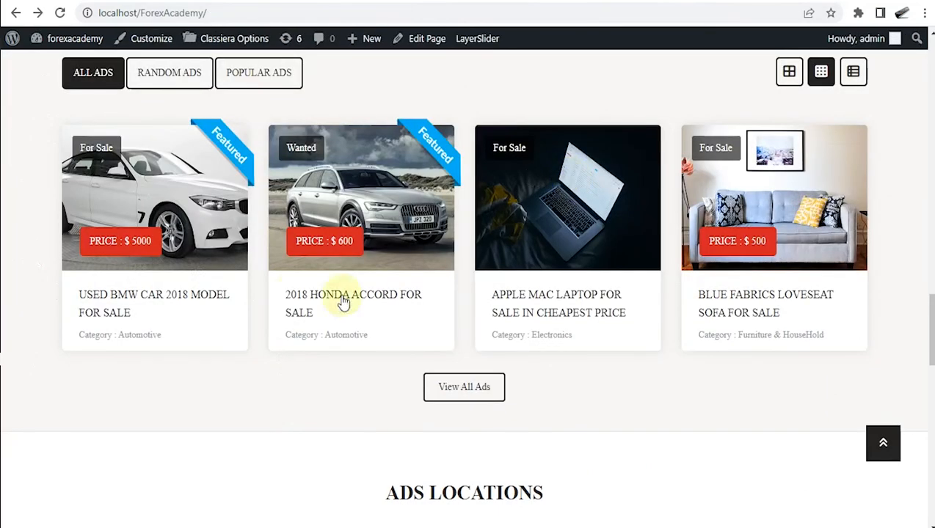
{"action": "left_click", "coordinate": [166, 77]}
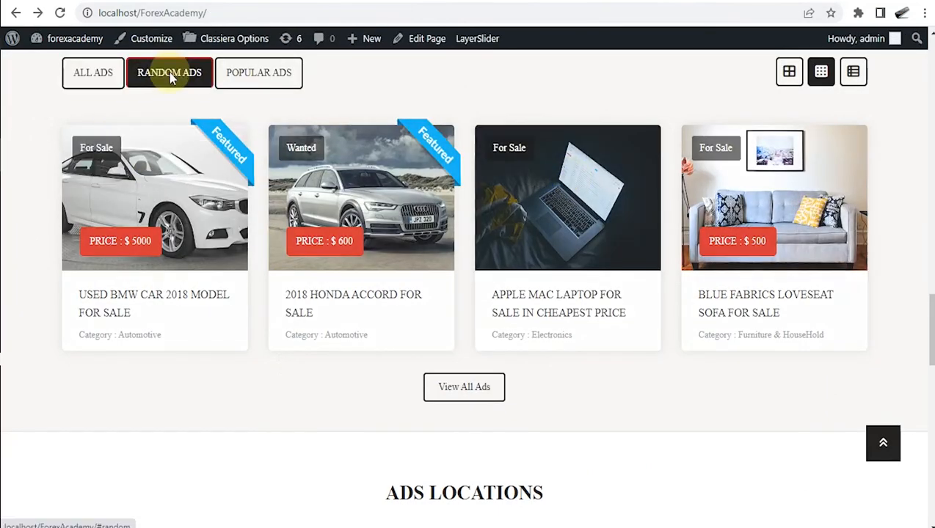
{"action": "left_click", "coordinate": [266, 74]}
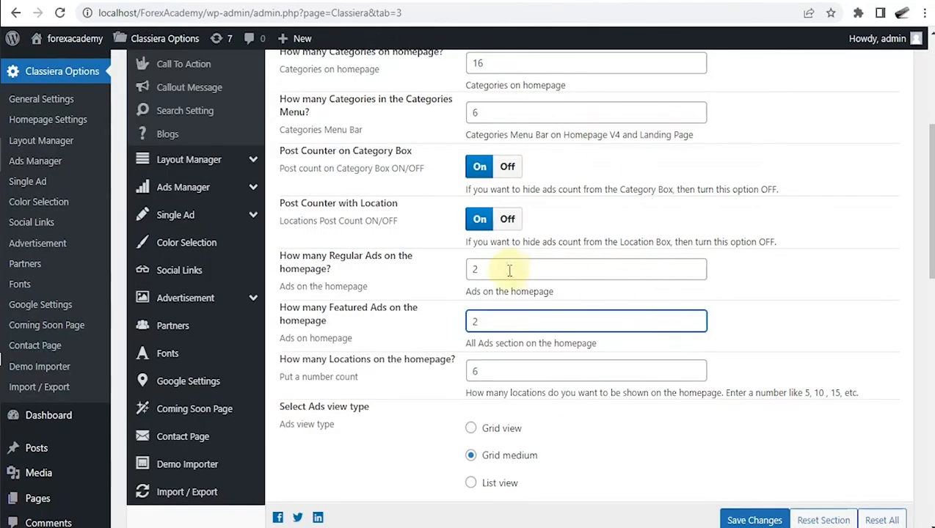
Set both the regular ads and featured ads counts on the homepage to 3 and save the changes.
{"action": "left_click_drag", "start_coordinate": [509, 270], "coordinate": [460, 277]}
{"action": "type", "text": "3"}
{"action": "double_click", "coordinate": [504, 316]}
{"action": "type", "text": "3"}
{"action": "left_click", "coordinate": [745, 519]}
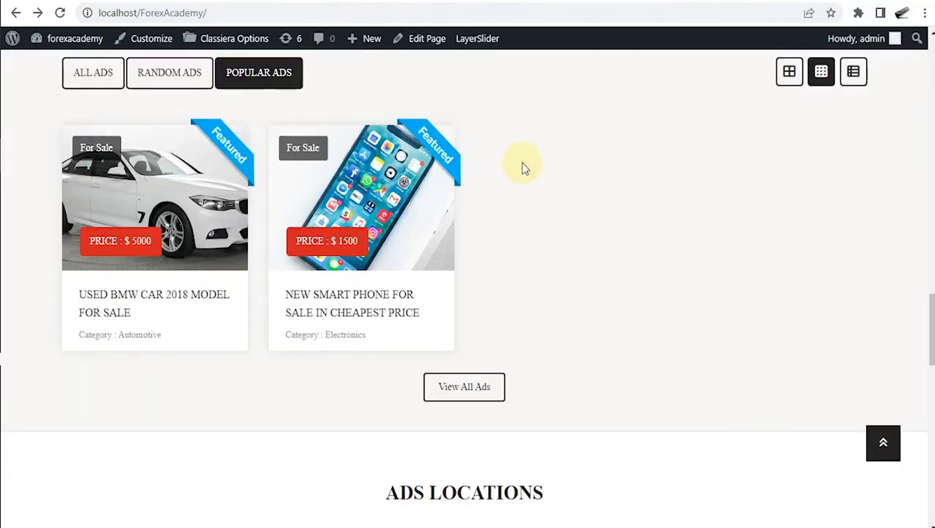
Reload the live homepage and check how many ads appear under All Ads, Random Ads and Popular Ads.
{"action": "right_click", "coordinate": [521, 163]}
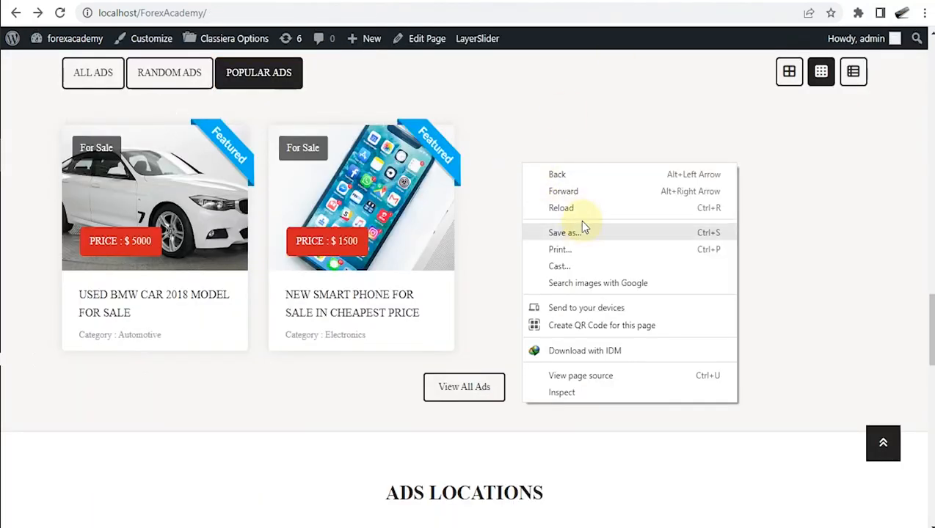
{"action": "left_click", "coordinate": [579, 211]}
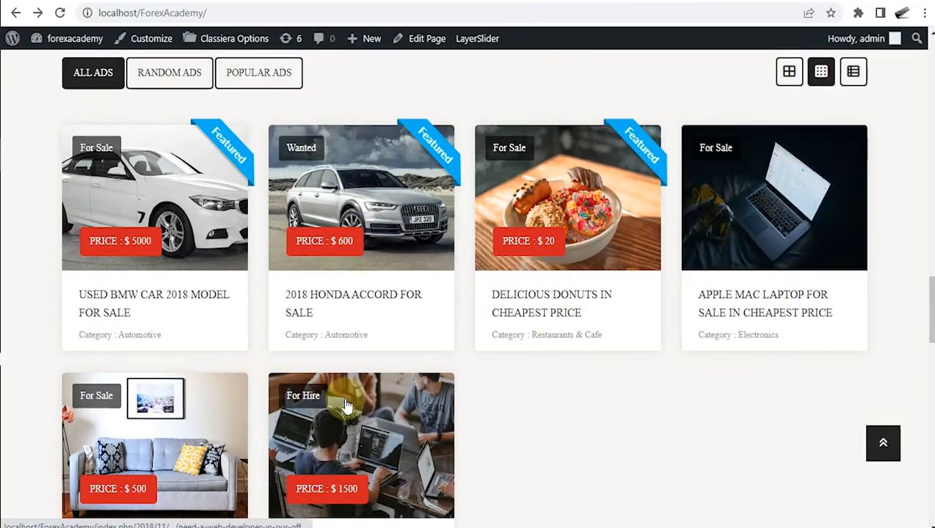
{"action": "left_click", "coordinate": [169, 72]}
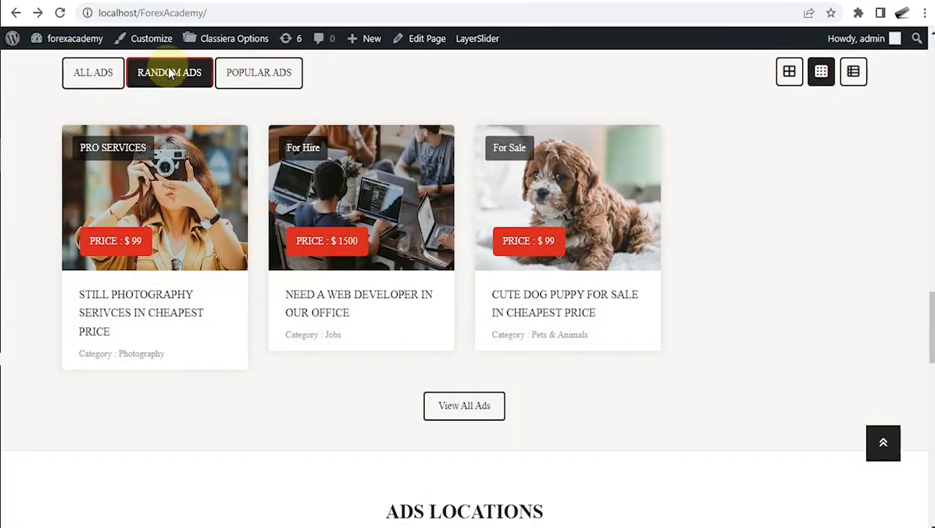
{"action": "left_click", "coordinate": [254, 73]}
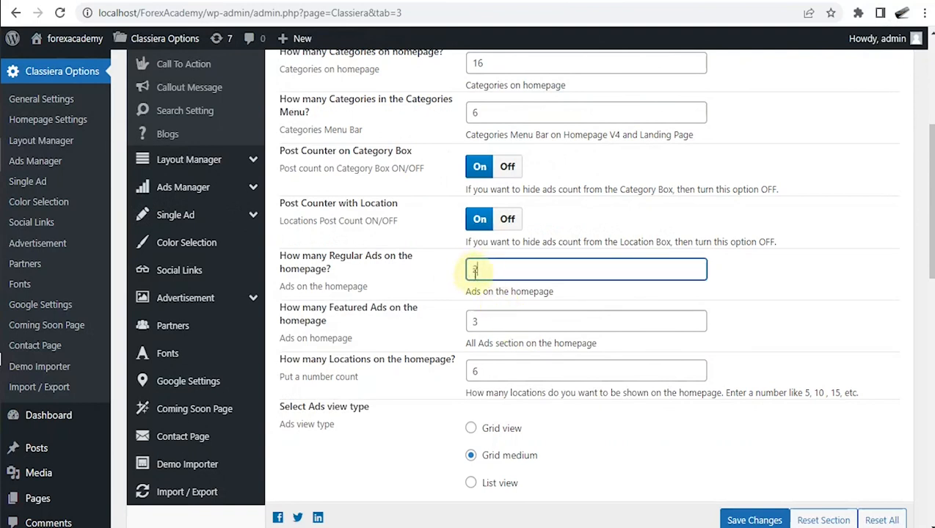
Set only the regular ads count to 2, save the changes and reload the live homepage.
{"action": "left_click", "coordinate": [752, 520]}
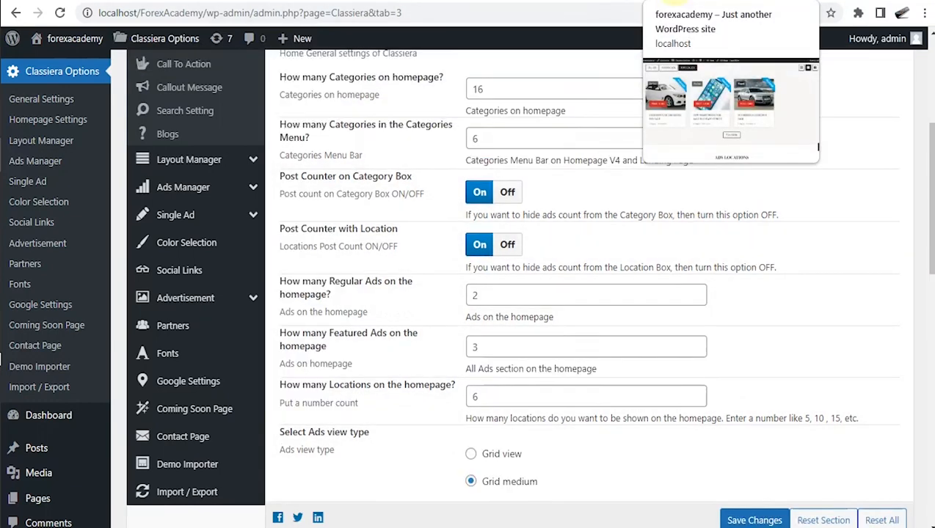
{"action": "left_click", "coordinate": [705, 1]}
{"action": "right_click", "coordinate": [708, 186]}
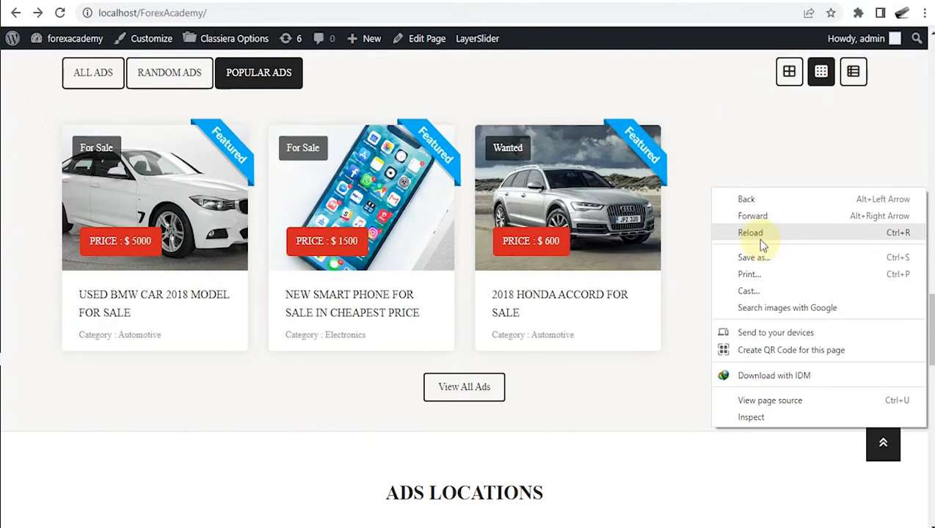
{"action": "left_click", "coordinate": [752, 233]}
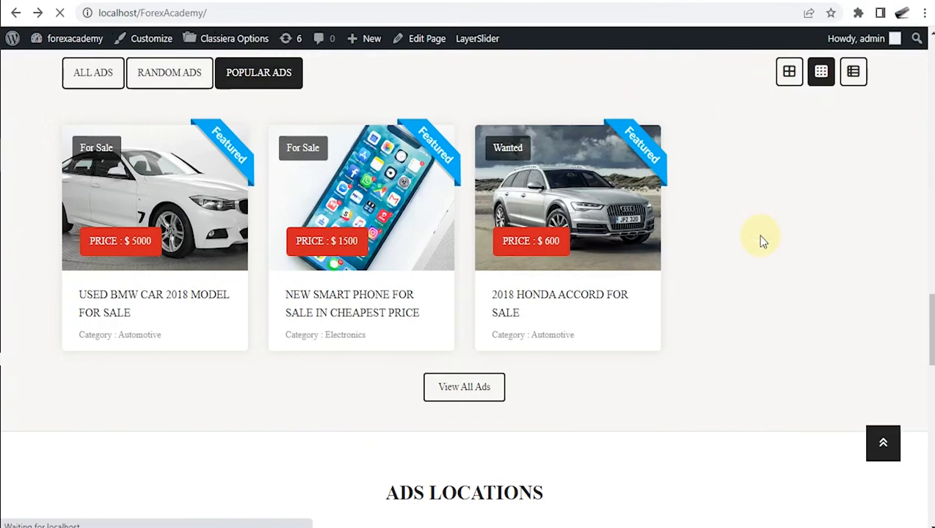
Examine the featured and regular ads under All Ads, and the number of ads under Random Ads and Popular Ads.
{"action": "scroll", "coordinate": [320, 308], "scroll_direction": "up", "scroll_amount": 1}
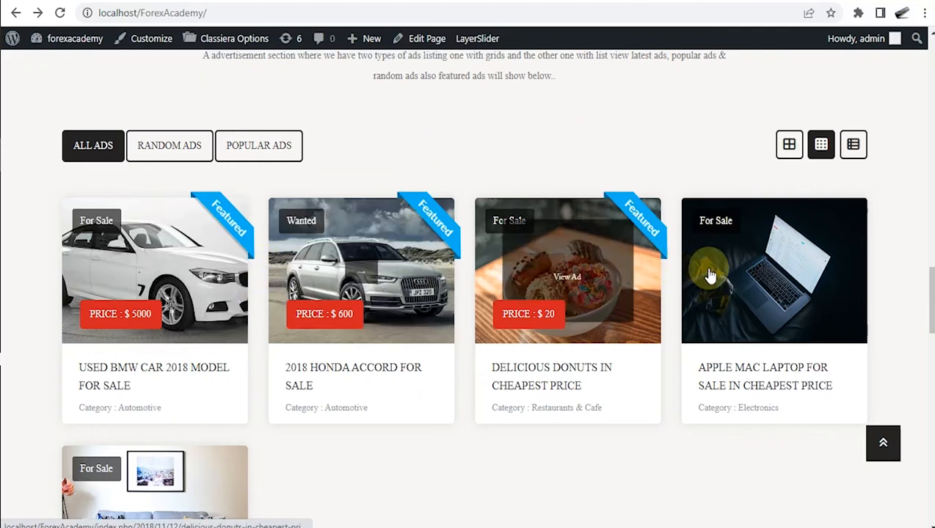
{"action": "scroll", "coordinate": [163, 452], "scroll_direction": "down", "scroll_amount": 1}
{"action": "scroll", "coordinate": [163, 452], "scroll_direction": "up", "scroll_amount": 1}
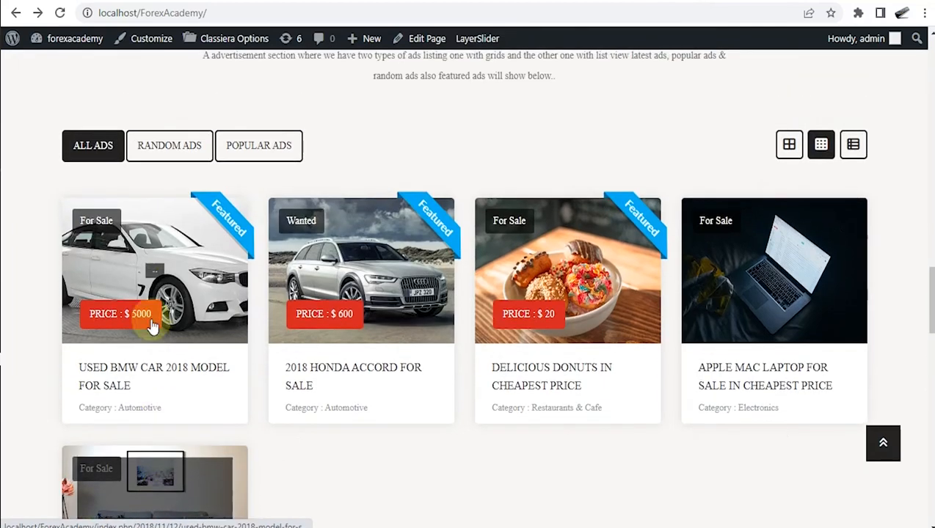
{"action": "left_click", "coordinate": [169, 145]}
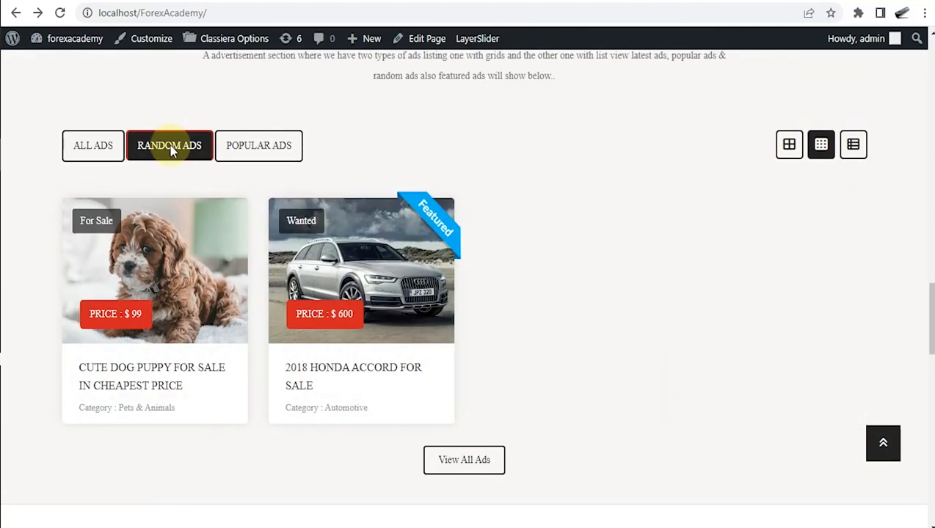
{"action": "left_click", "coordinate": [240, 149]}
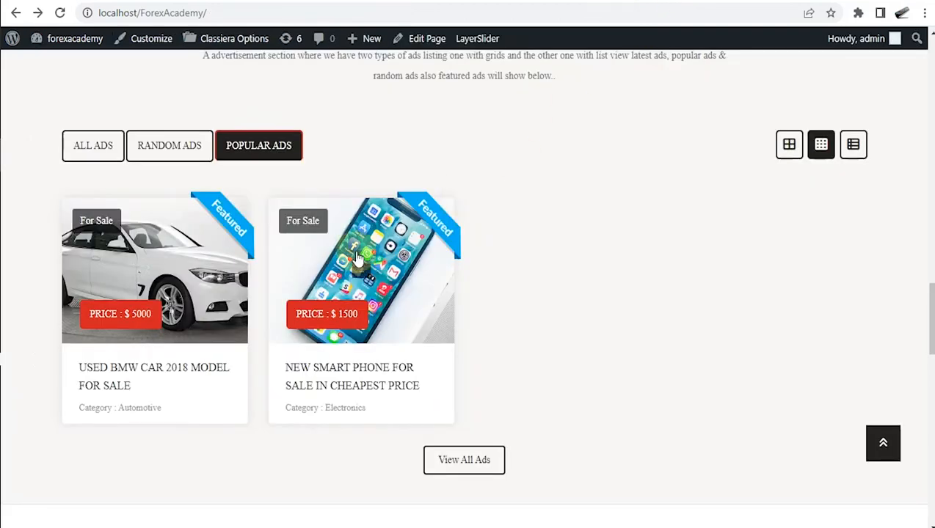
{"action": "left_click", "coordinate": [256, 151]}
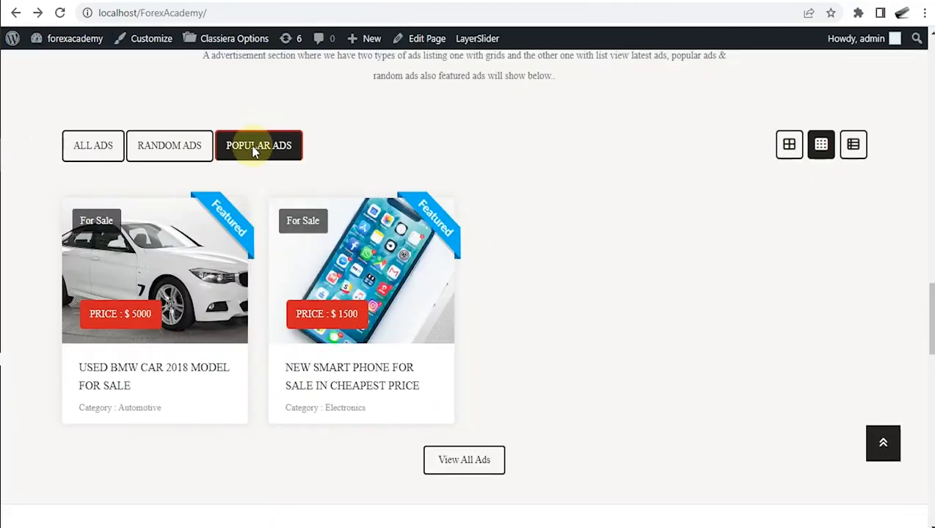
{"action": "left_click", "coordinate": [191, 150]}
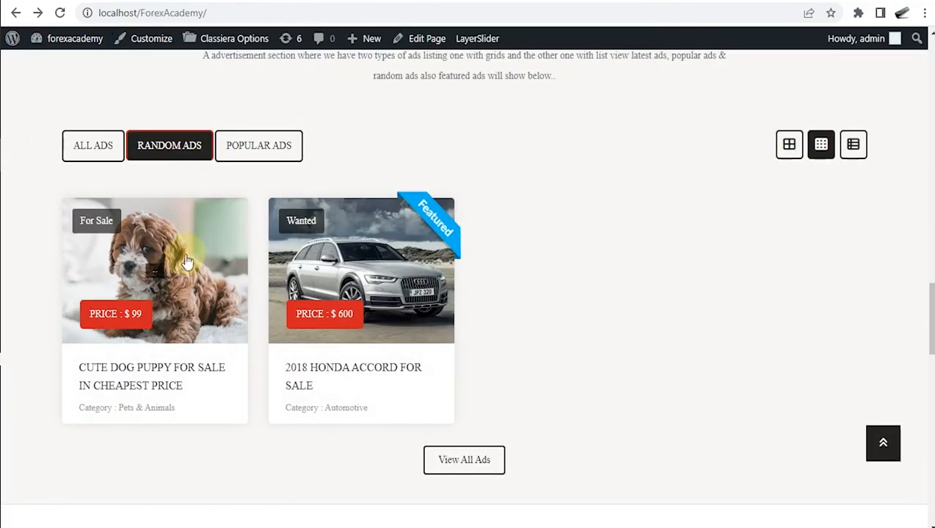
{"action": "left_click", "coordinate": [92, 144]}
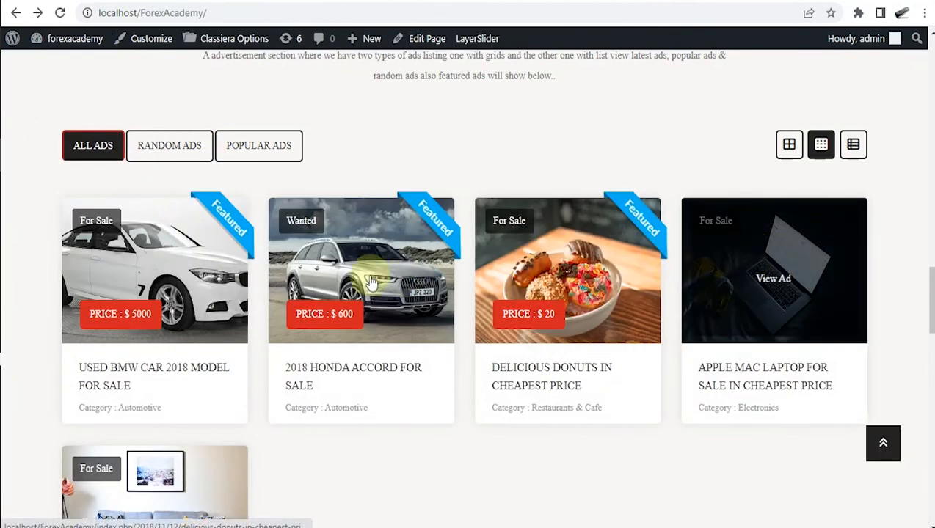
Set both the regular ads and featured ads counts to 4, save the changes and reload the live homepage.
{"action": "left_click", "coordinate": [628, 3]}
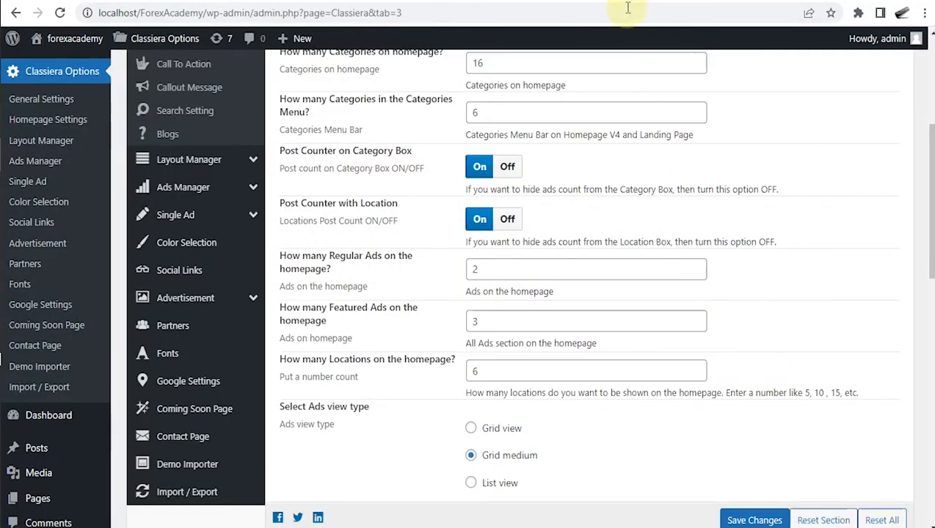
{"action": "left_click_drag", "start_coordinate": [478, 273], "coordinate": [468, 275]}
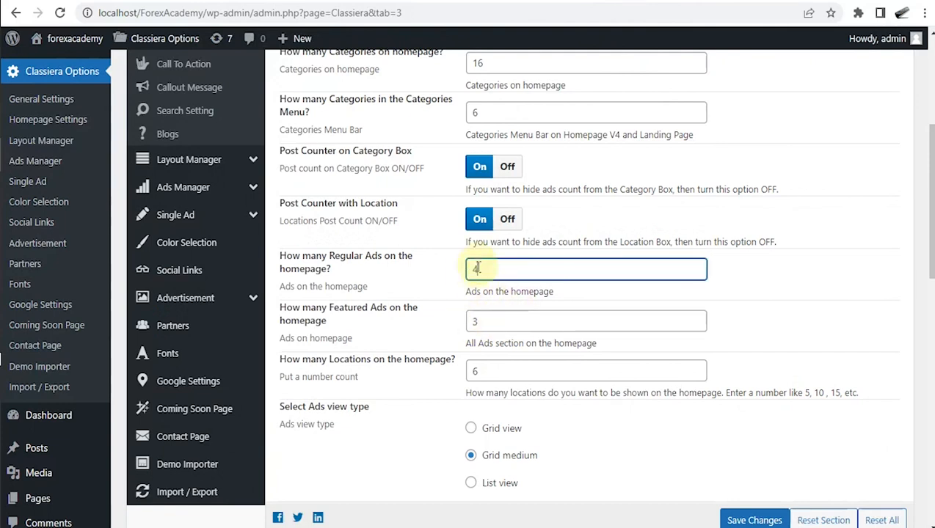
{"action": "left_click_drag", "start_coordinate": [485, 320], "coordinate": [474, 321]}
{"action": "left_click", "coordinate": [743, 519]}
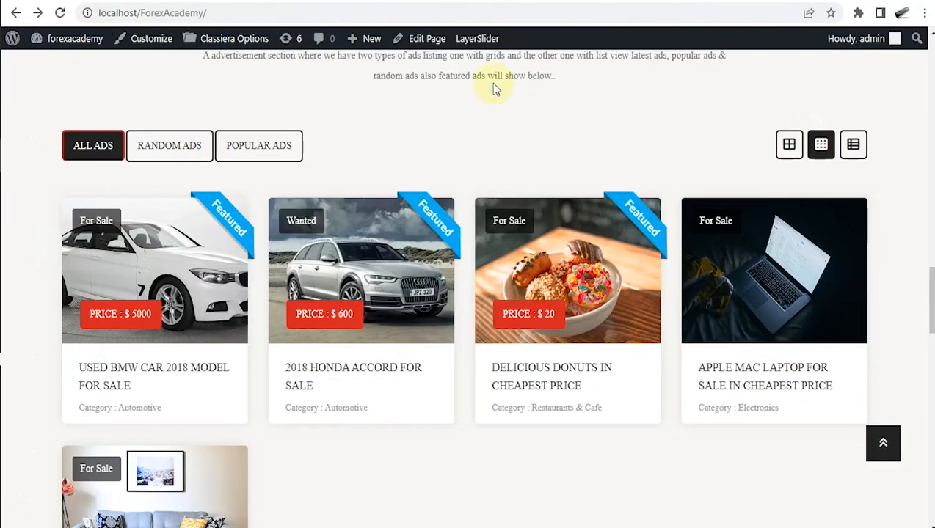
{"action": "right_click", "coordinate": [454, 92]}
{"action": "left_click", "coordinate": [499, 138]}
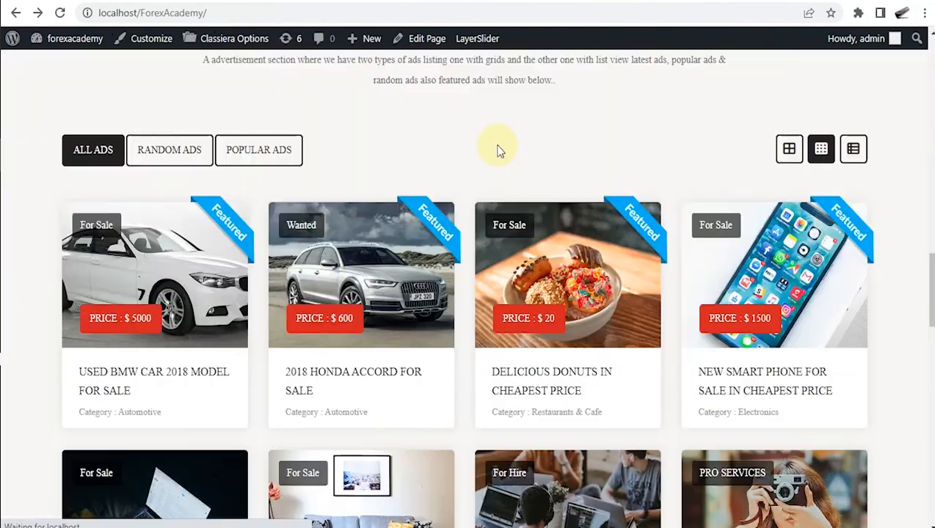
Check the featured and regular ads under All Ads, and the number of ads under Random Ads and Popular Ads.
{"action": "scroll", "coordinate": [497, 150], "scroll_direction": "down", "scroll_amount": 4}
{"action": "scroll", "coordinate": [499, 151], "scroll_direction": "up", "scroll_amount": 2}
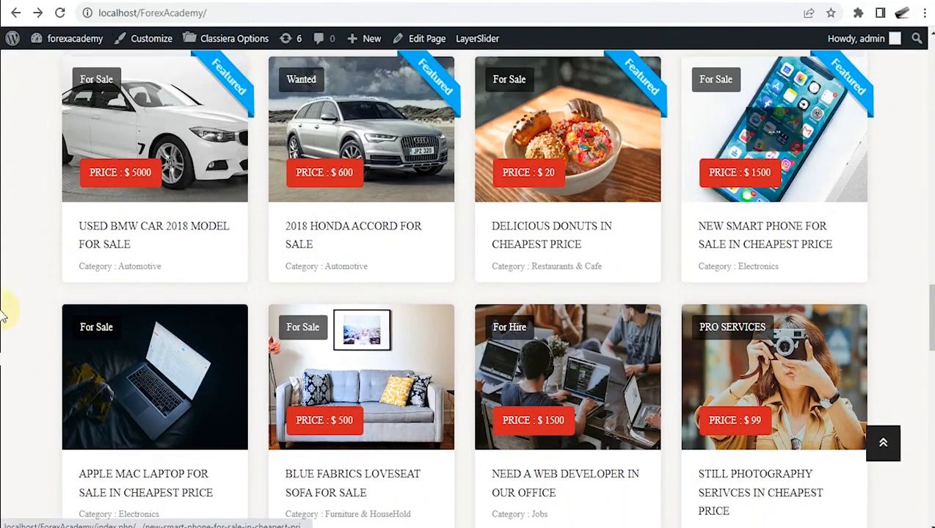
{"action": "scroll", "coordinate": [578, 251], "scroll_direction": "up", "scroll_amount": 1}
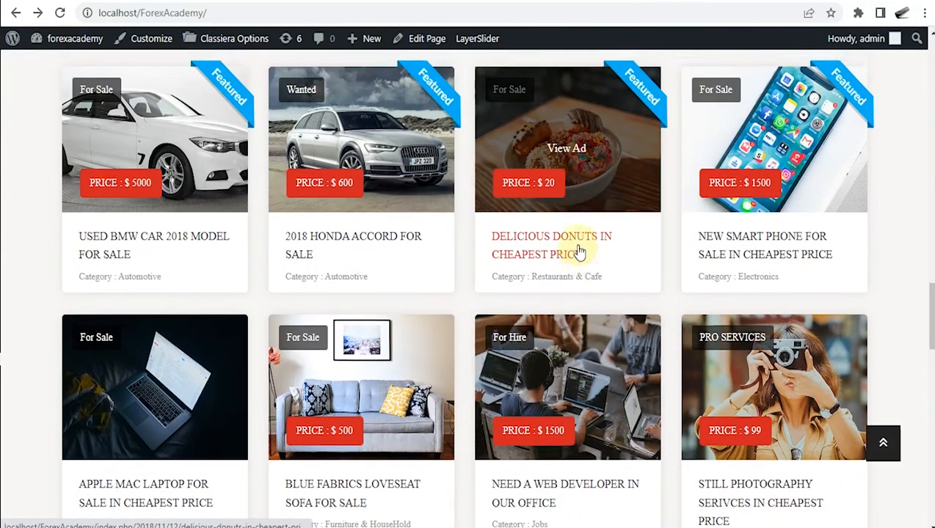
{"action": "left_click", "coordinate": [174, 77]}
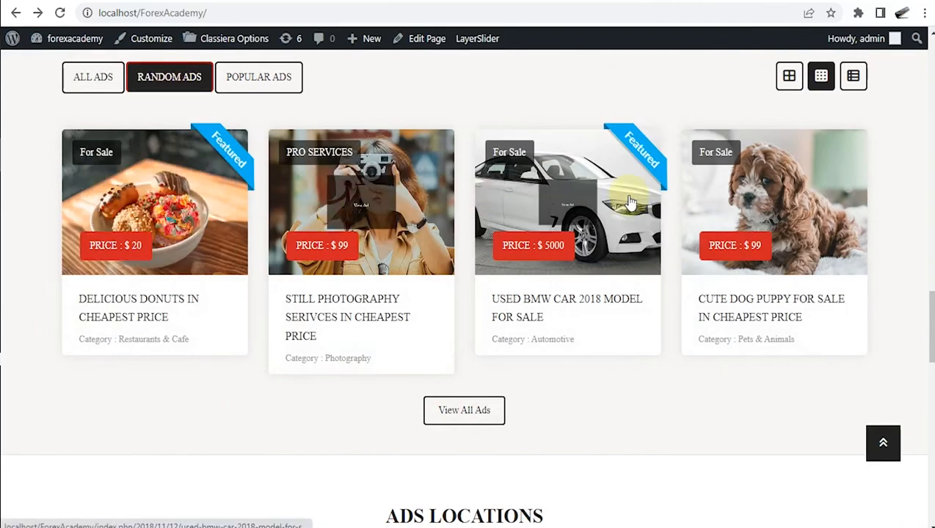
{"action": "left_click", "coordinate": [246, 78]}
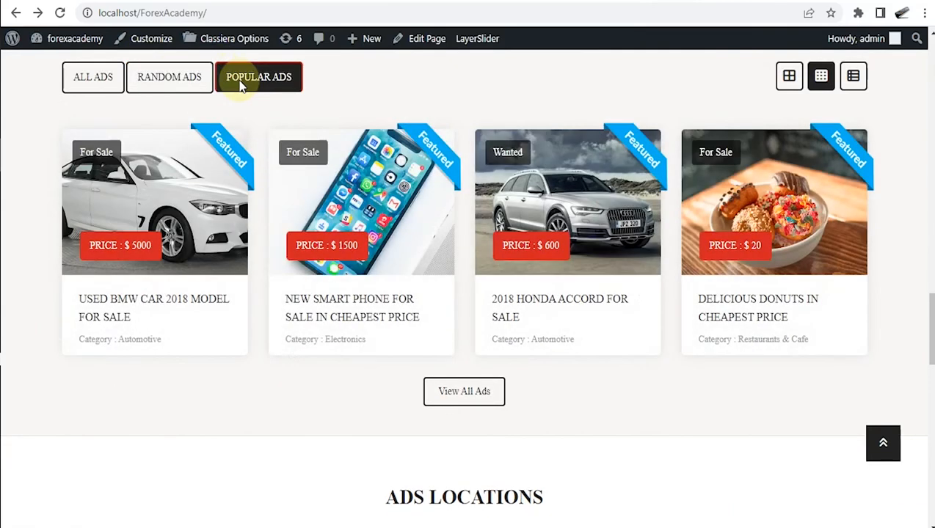
{"action": "left_click", "coordinate": [174, 77]}
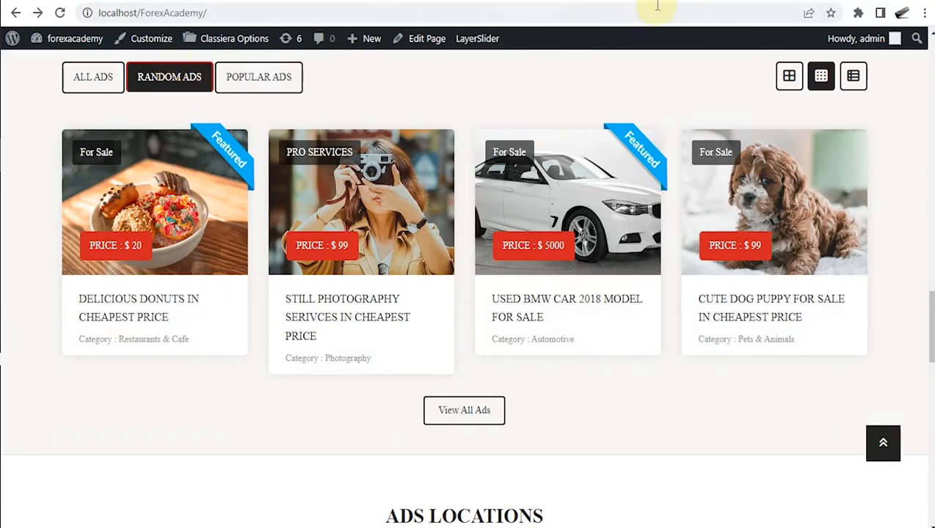
Set only the regular ads count to 3, save the changes and reload the live homepage.
{"action": "left_click", "coordinate": [628, 1]}
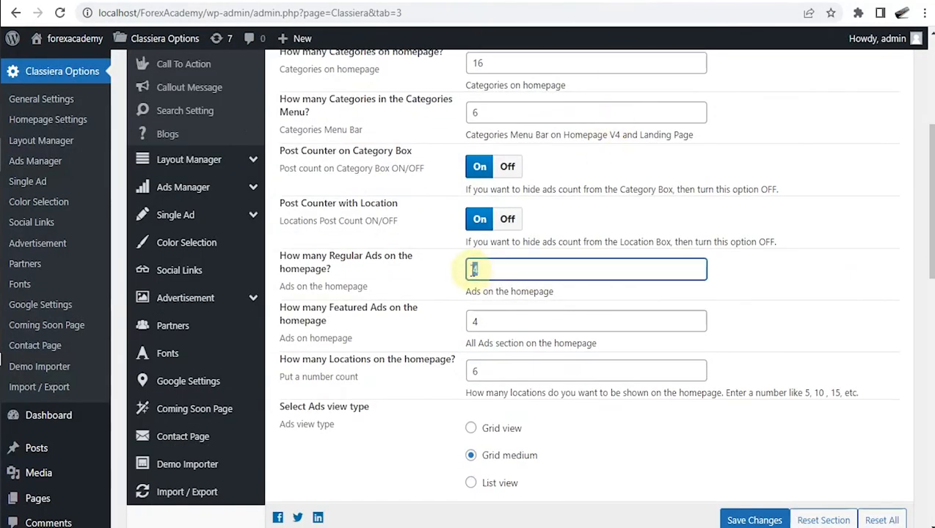
{"action": "left_click", "coordinate": [734, 520]}
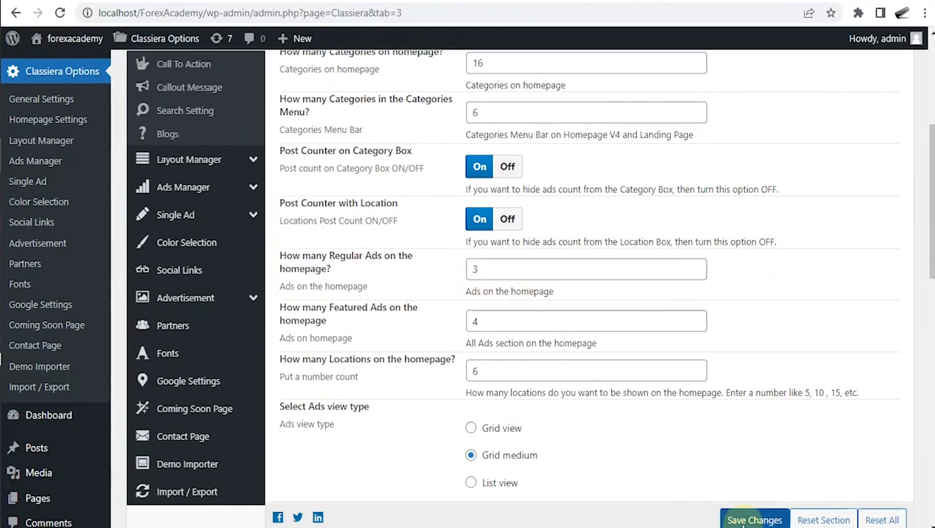
{"action": "left_click", "coordinate": [580, 1]}
{"action": "right_click", "coordinate": [445, 79]}
{"action": "left_click", "coordinate": [484, 126]}
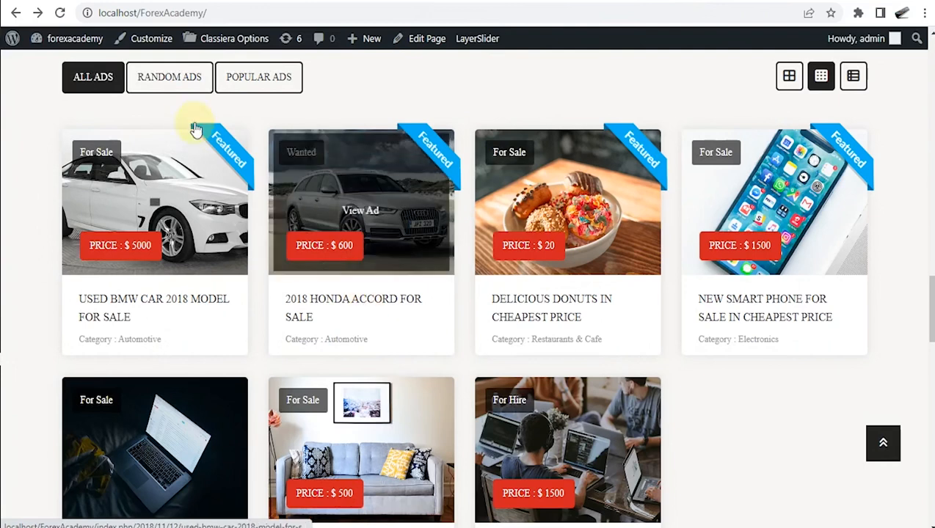
Compare the ads listed under All Ads, Random Ads and Popular Ads with the saved regular and featured ads counts.
{"action": "left_click", "coordinate": [176, 79]}
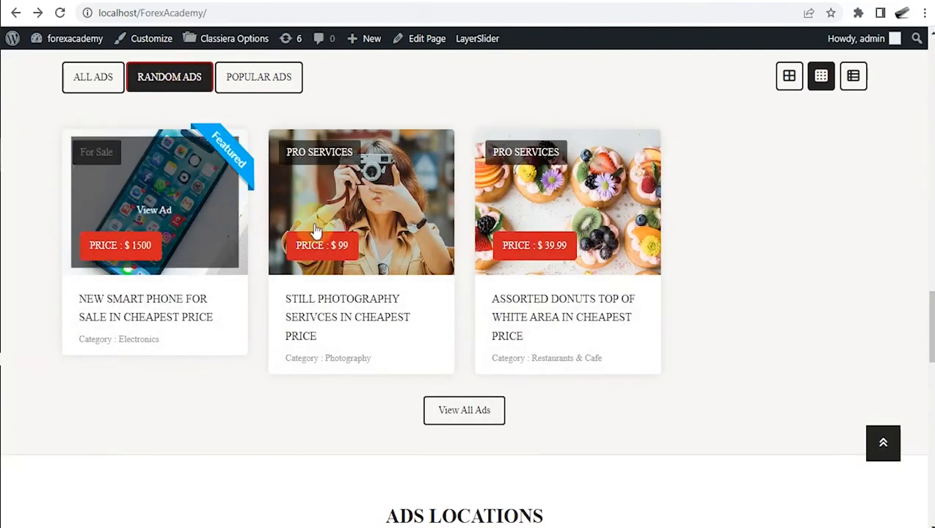
{"action": "left_click", "coordinate": [230, 82]}
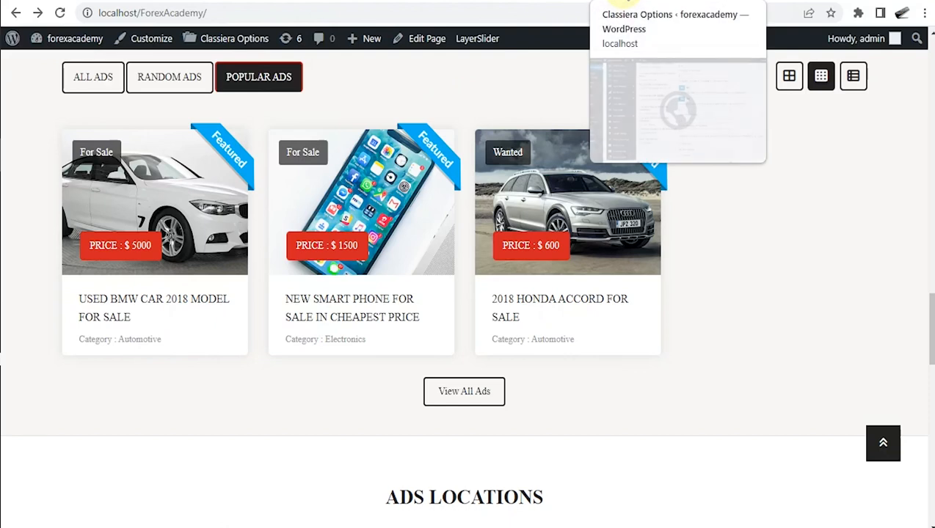
{"action": "left_click", "coordinate": [623, 2]}
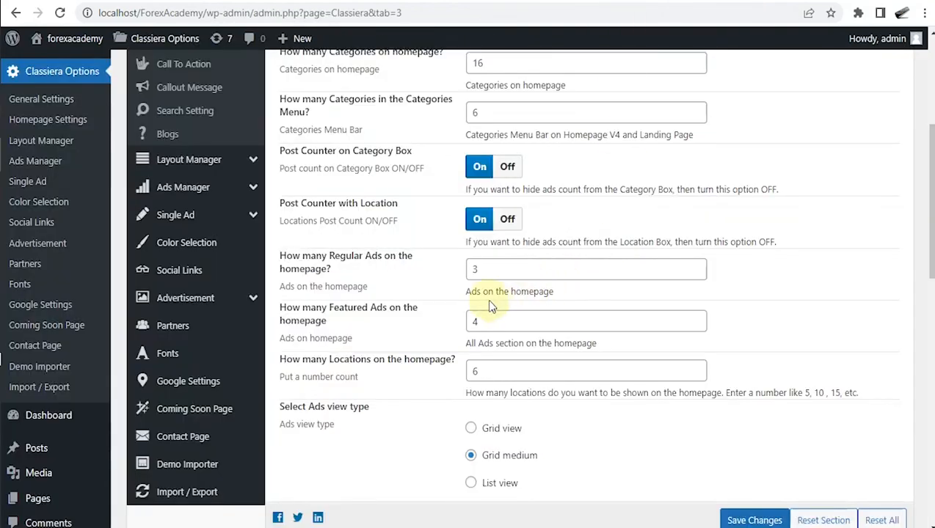
{"action": "double_click", "coordinate": [477, 323]}
{"action": "double_click", "coordinate": [474, 270]}
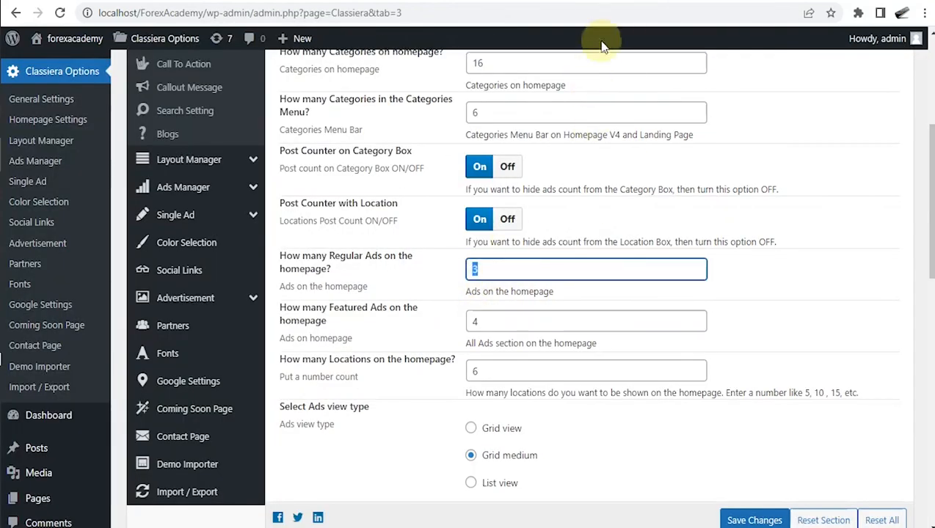
{"action": "left_click", "coordinate": [665, 2]}
{"action": "left_click", "coordinate": [92, 77]}
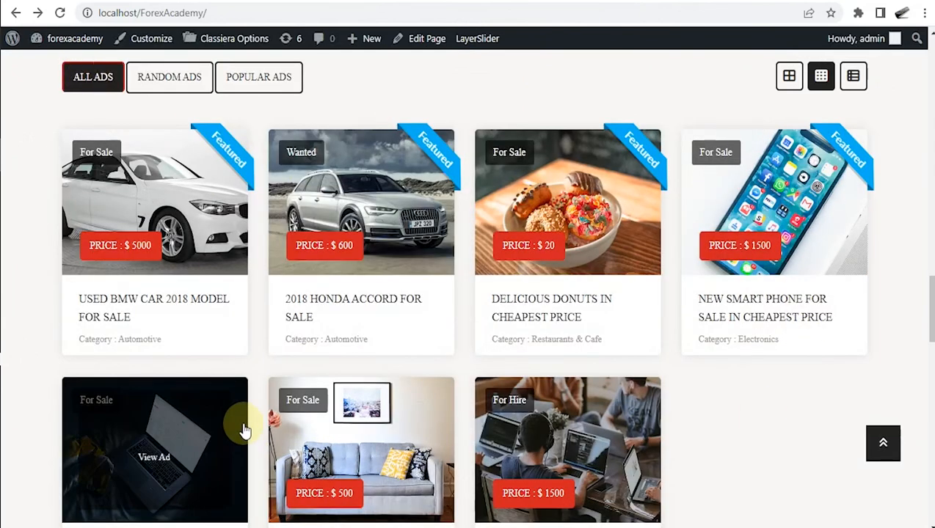
{"action": "left_click", "coordinate": [199, 86]}
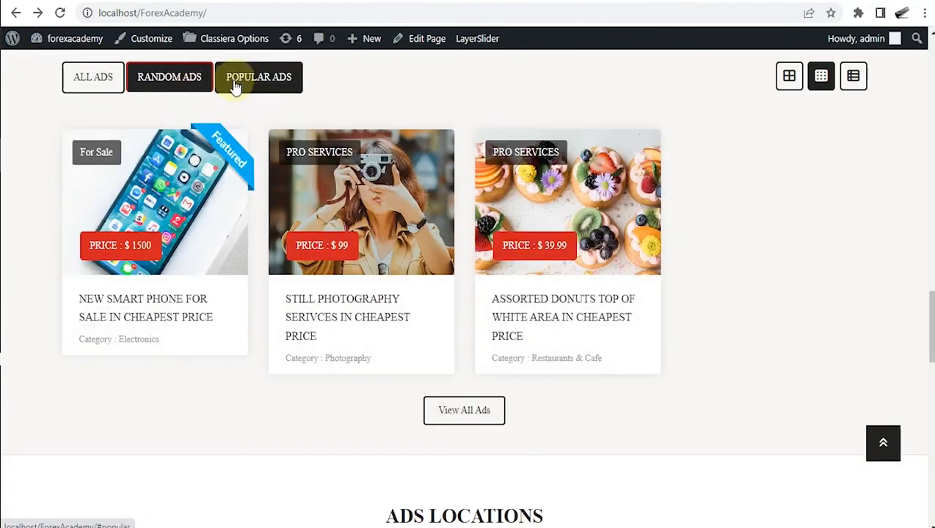
{"action": "left_click", "coordinate": [229, 78]}
{"action": "left_click", "coordinate": [181, 83]}
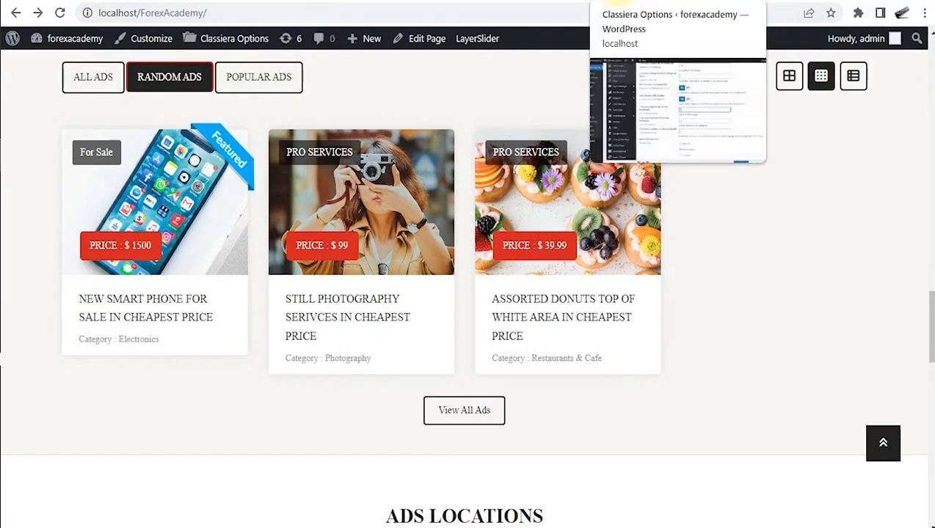
Set the homepage's regular ads count to 7 and the featured ads count to 6.
{"action": "left_click", "coordinate": [637, 1]}
{"action": "scroll", "coordinate": [506, 173], "scroll_direction": "down", "scroll_amount": 4}
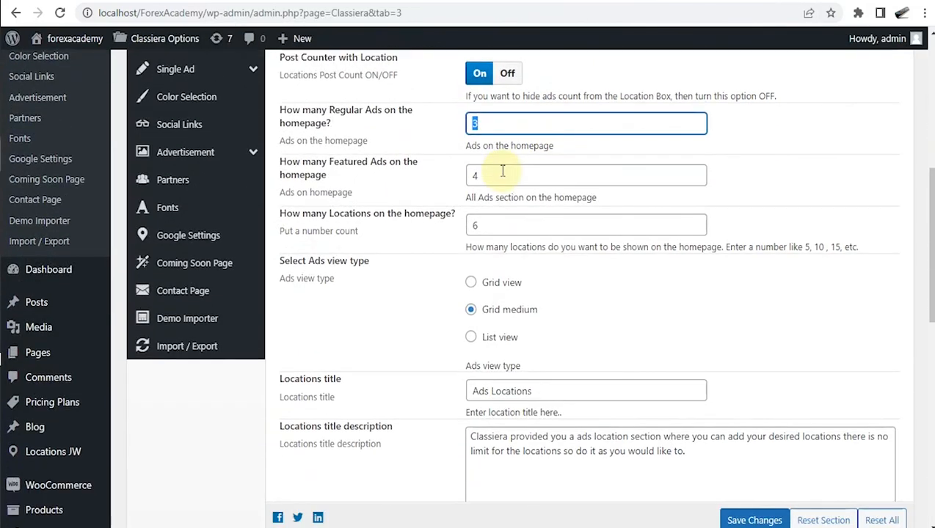
{"action": "scroll", "coordinate": [499, 158], "scroll_direction": "up", "scroll_amount": 2}
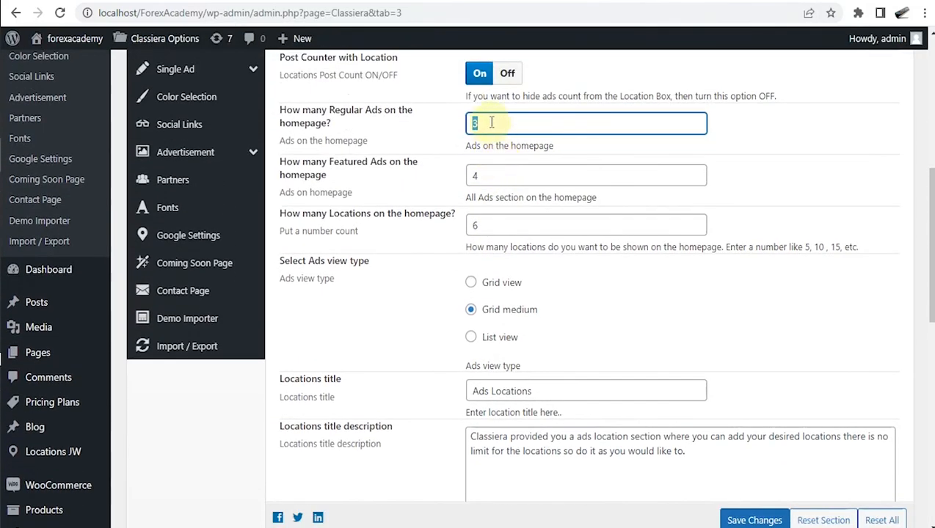
{"action": "key", "text": "Tab"}
{"action": "type", "text": "6"}
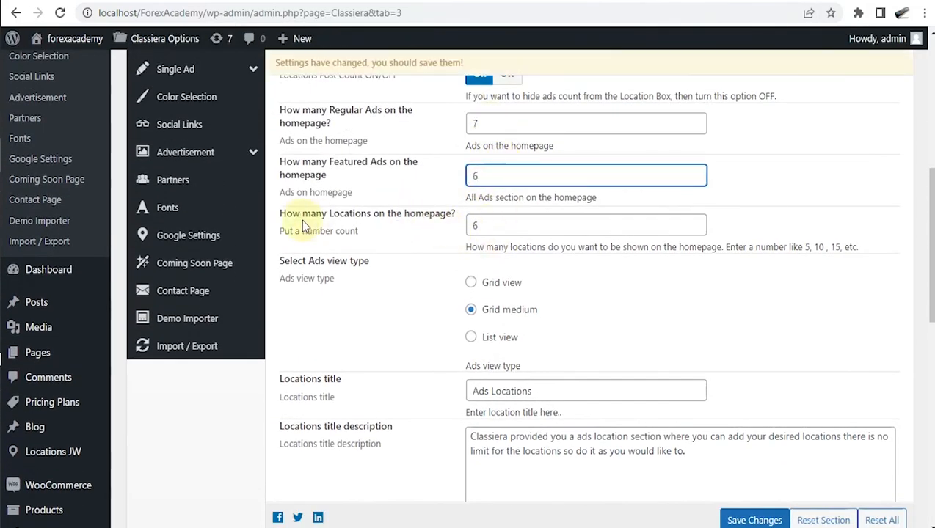
Find the homepage locations count setting and examine the matching Ads Locations section on the live homepage.
{"action": "left_click_drag", "start_coordinate": [281, 212], "coordinate": [461, 222]}
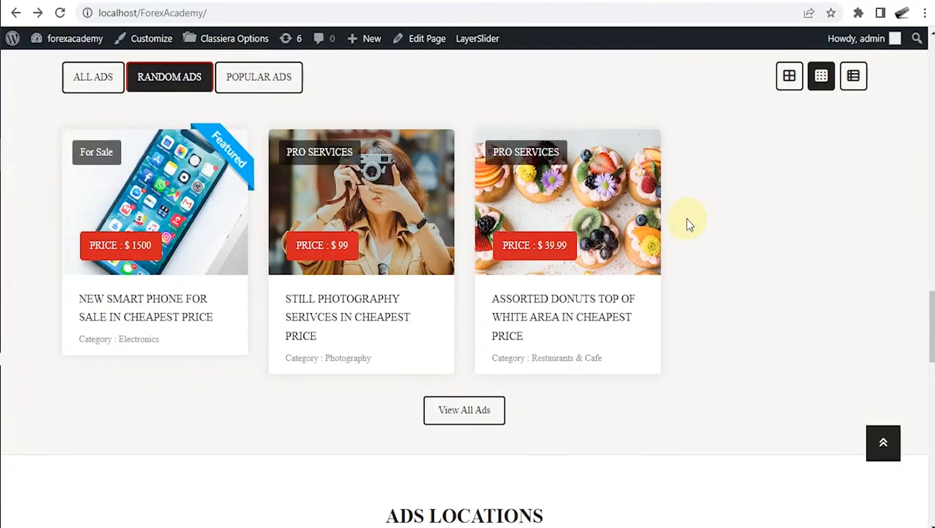
{"action": "scroll", "coordinate": [687, 224], "scroll_direction": "down", "scroll_amount": 6}
{"action": "scroll", "coordinate": [406, 170], "scroll_direction": "up", "scroll_amount": 2}
{"action": "left_click_drag", "start_coordinate": [389, 152], "coordinate": [607, 156]}
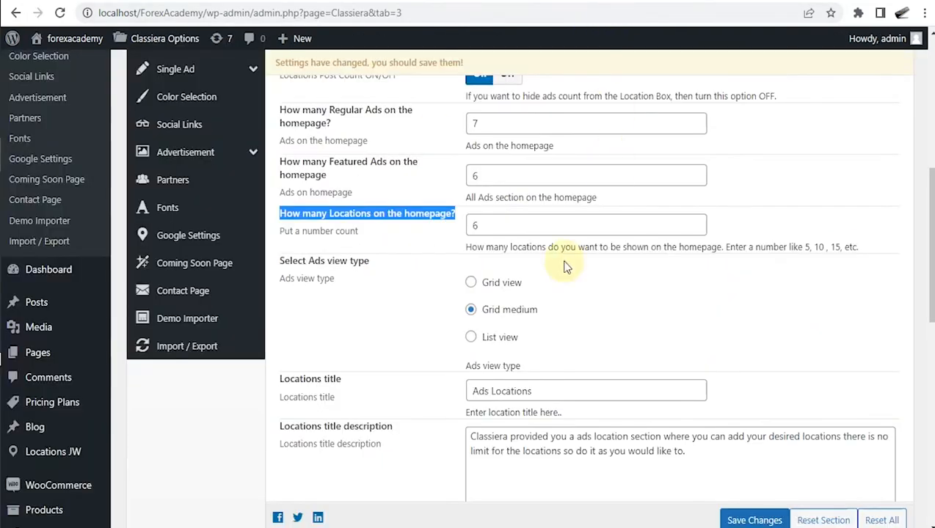
Set the homepage locations count to 4, save the changes, reload the live homepage and check its Ads Locations section.
{"action": "scroll", "coordinate": [565, 267], "scroll_direction": "down", "scroll_amount": 1}
{"action": "left_click", "coordinate": [482, 154]}
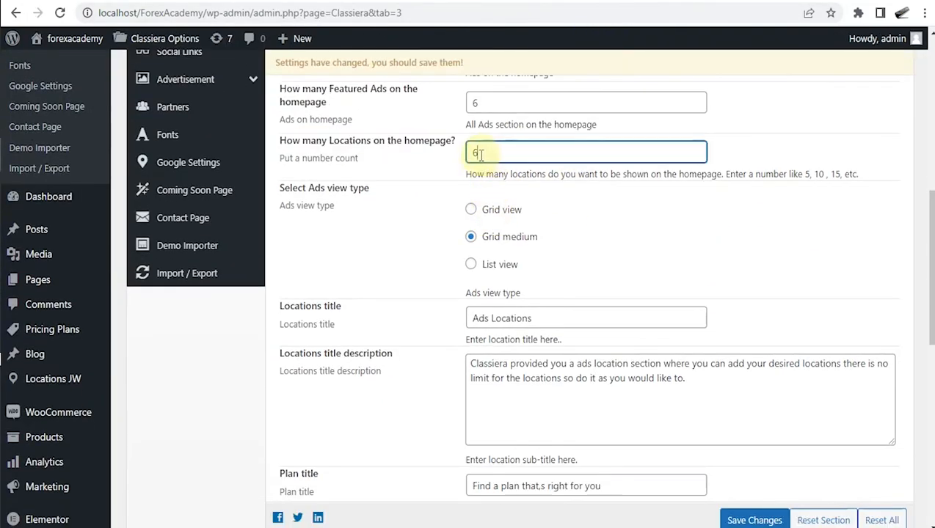
{"action": "left_click", "coordinate": [747, 519]}
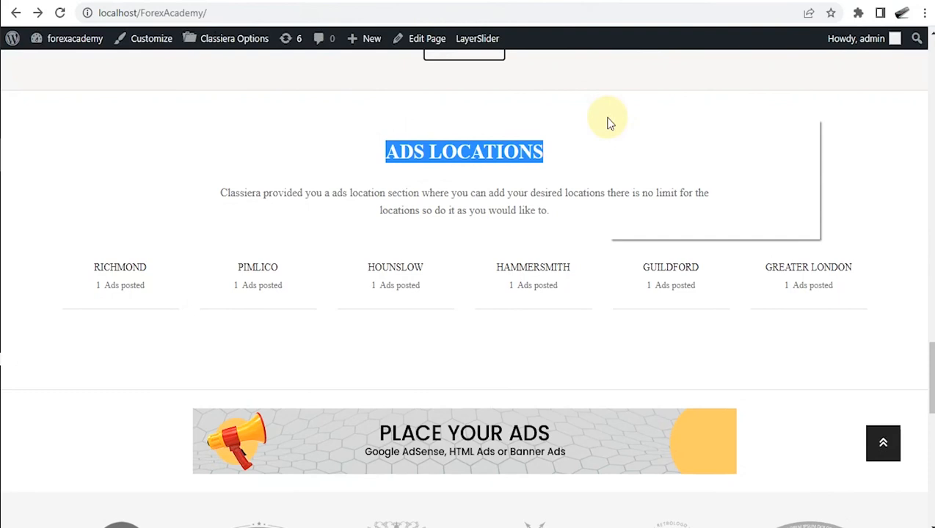
{"action": "right_click", "coordinate": [607, 119]}
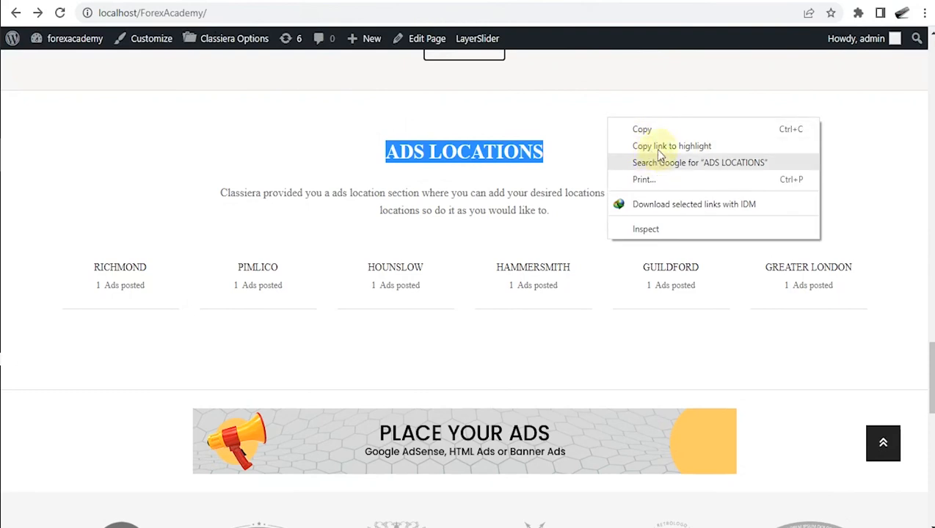
{"action": "left_click", "coordinate": [82, 359]}
{"action": "right_click", "coordinate": [82, 359]}
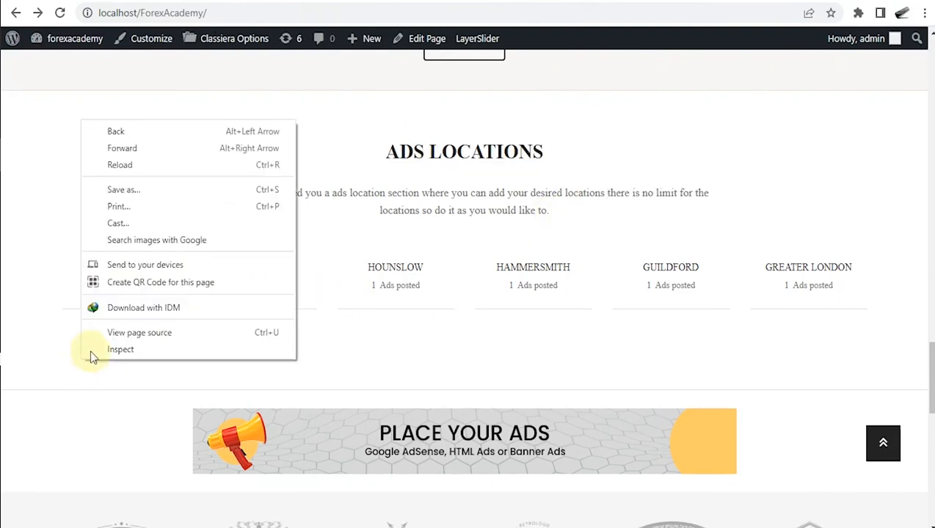
{"action": "left_click", "coordinate": [111, 166]}
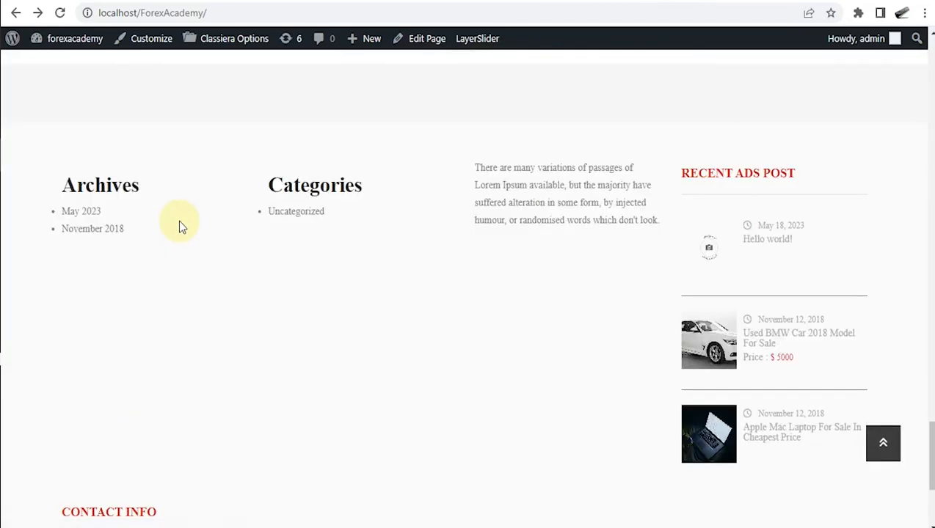
{"action": "scroll", "coordinate": [178, 220], "scroll_direction": "up", "scroll_amount": 6}
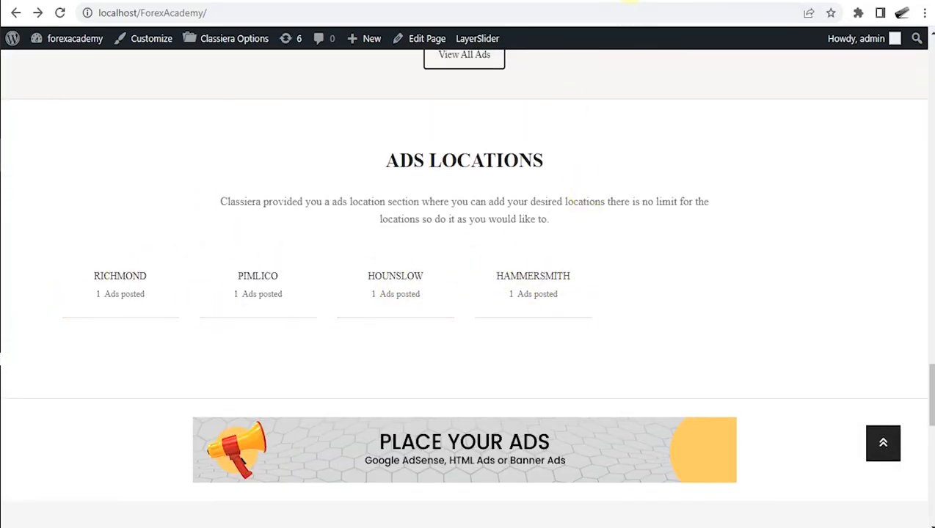
Set the ads view type to List view, save the changes and reload the live homepage.
{"action": "left_click", "coordinate": [629, 0]}
{"action": "scroll", "coordinate": [630, 211], "scroll_direction": "down", "scroll_amount": 1}
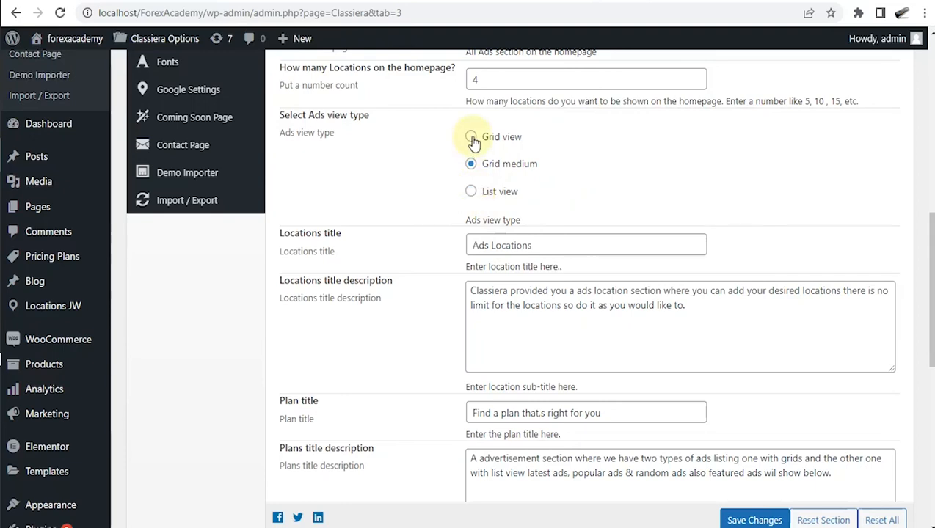
{"action": "left_click", "coordinate": [470, 192]}
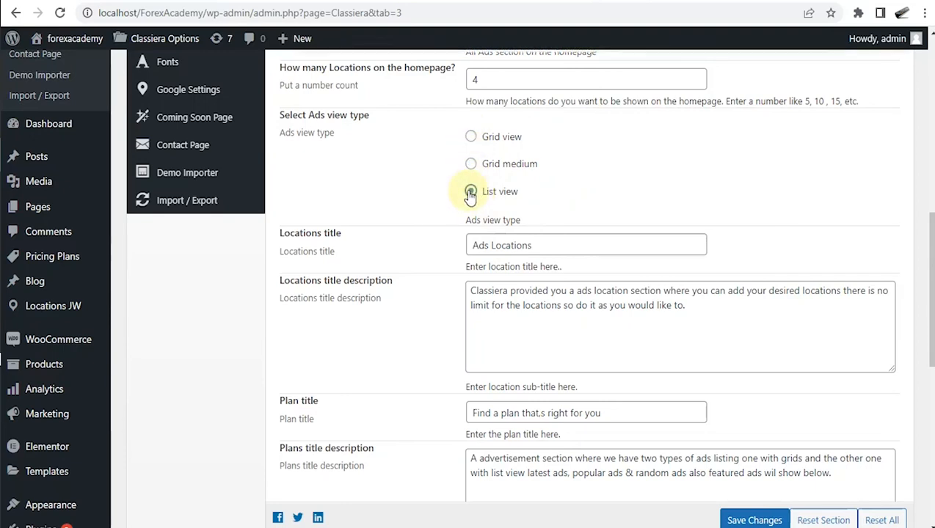
{"action": "left_click", "coordinate": [742, 522]}
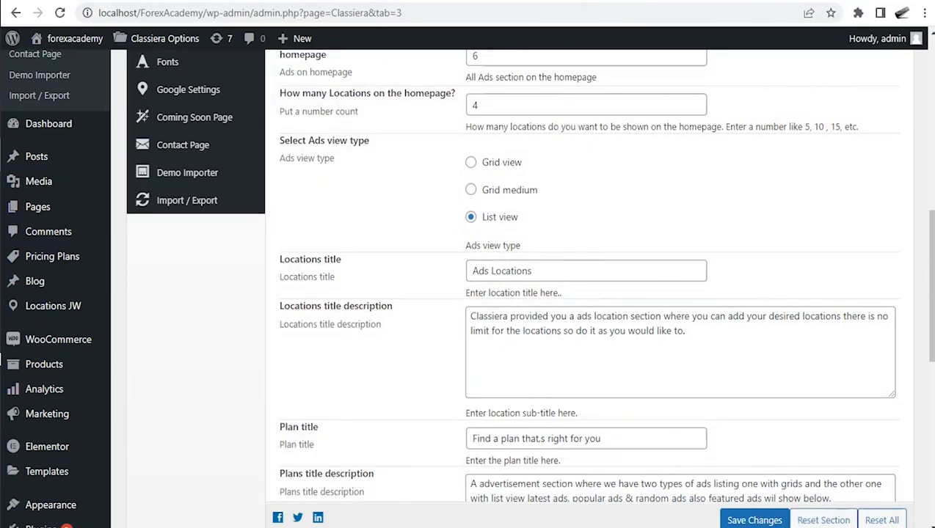
{"action": "left_click", "coordinate": [664, 1]}
{"action": "scroll", "coordinate": [466, 227], "scroll_direction": "up", "scroll_amount": 1}
{"action": "scroll", "coordinate": [463, 252], "scroll_direction": "up", "scroll_amount": 10}
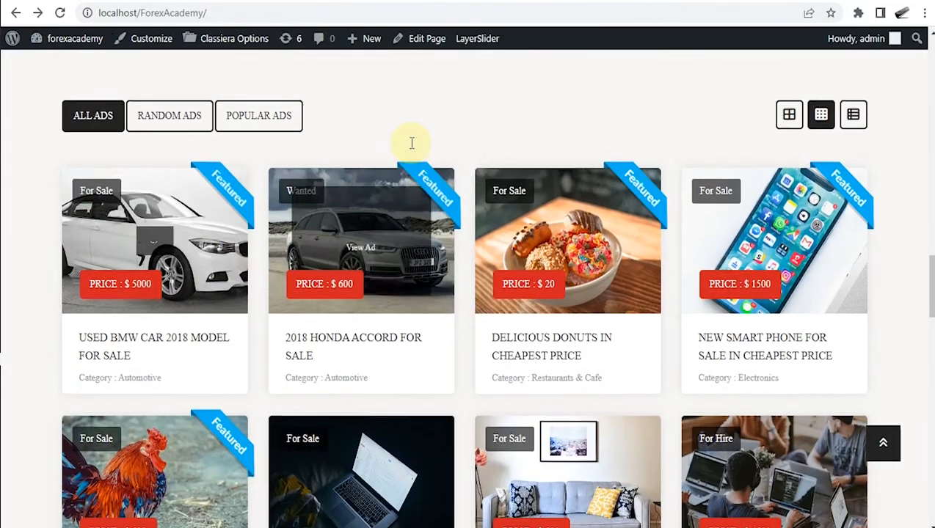
{"action": "scroll", "coordinate": [412, 143], "scroll_direction": "up", "scroll_amount": 3}
{"action": "right_click", "coordinate": [417, 279]}
{"action": "left_click", "coordinate": [473, 324]}
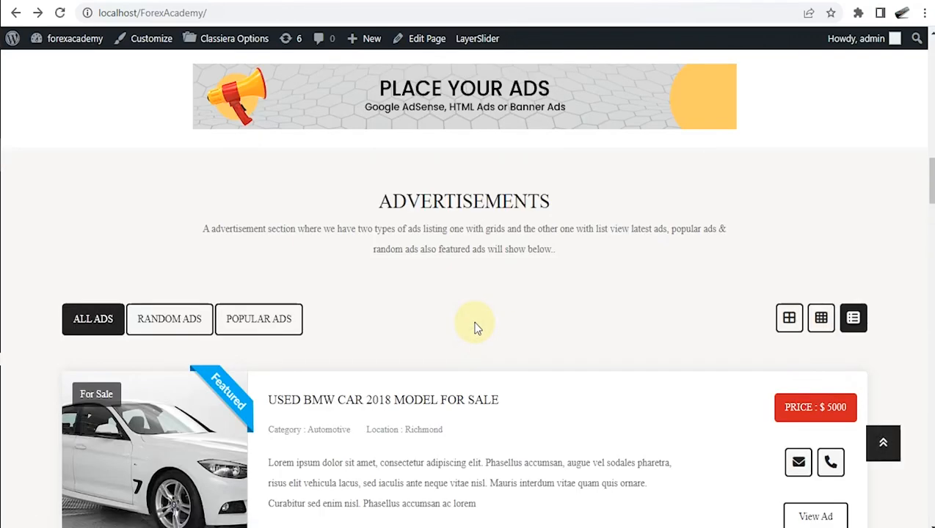
Examine how the ads are laid out in the Advertisements section of the reloaded homepage.
{"action": "scroll", "coordinate": [475, 334], "scroll_direction": "down", "scroll_amount": 9}
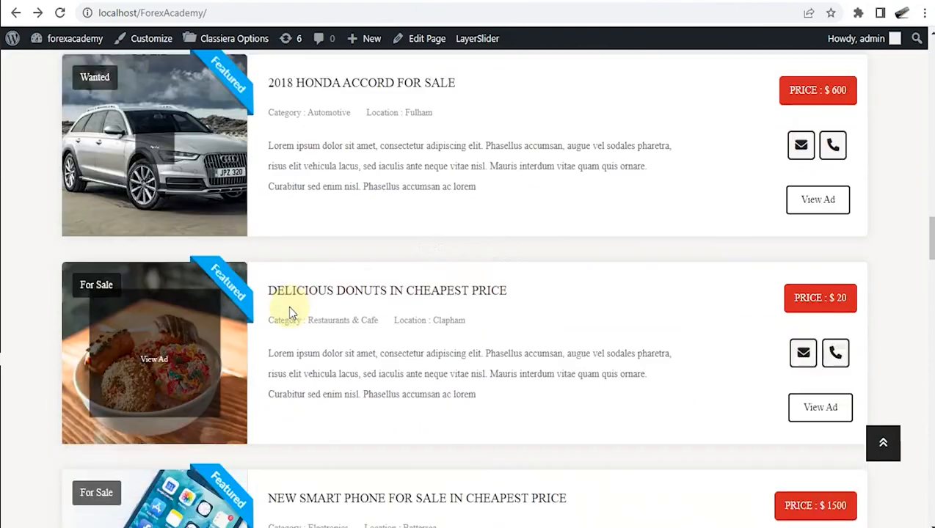
{"action": "scroll", "coordinate": [285, 382], "scroll_direction": "down", "scroll_amount": 4}
{"action": "scroll", "coordinate": [286, 363], "scroll_direction": "up", "scroll_amount": 5}
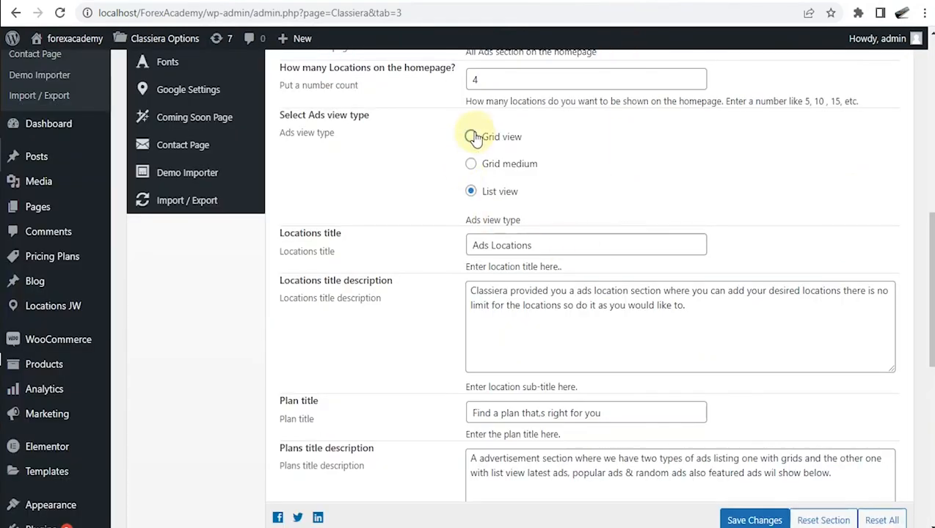
Set the ads view type to Grid view and save the changes.
{"action": "left_click", "coordinate": [471, 137]}
{"action": "left_click", "coordinate": [756, 520]}
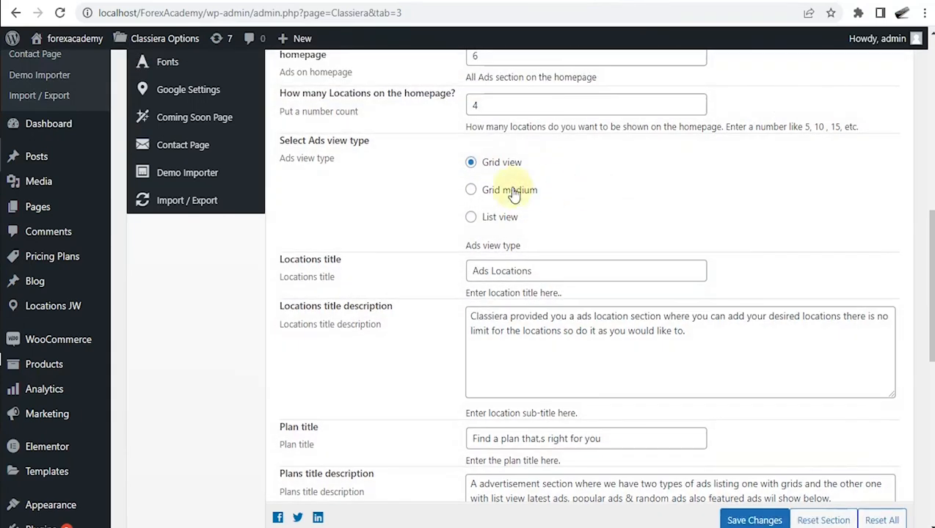
{"action": "left_click_drag", "start_coordinate": [528, 198], "coordinate": [502, 197]}
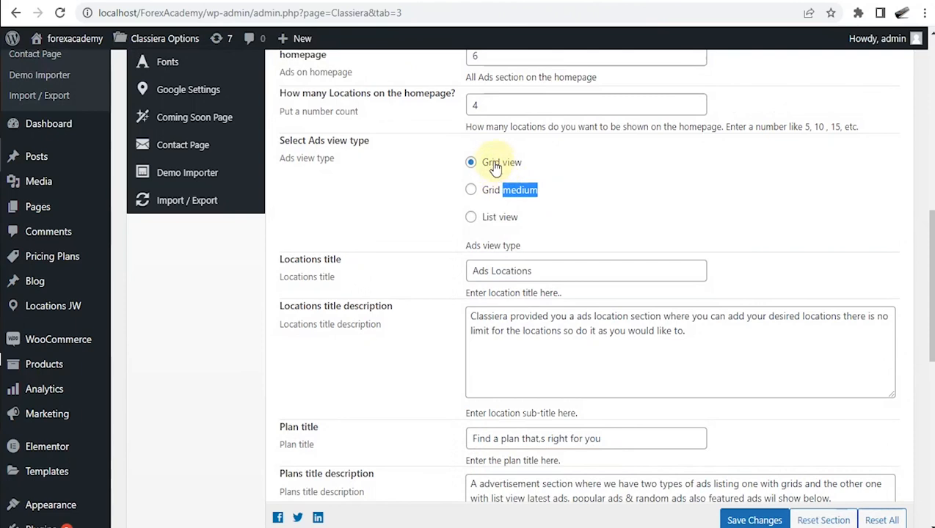
Reload the live homepage and check how the ads are laid out in its Advertisements section.
{"action": "left_click", "coordinate": [668, 2]}
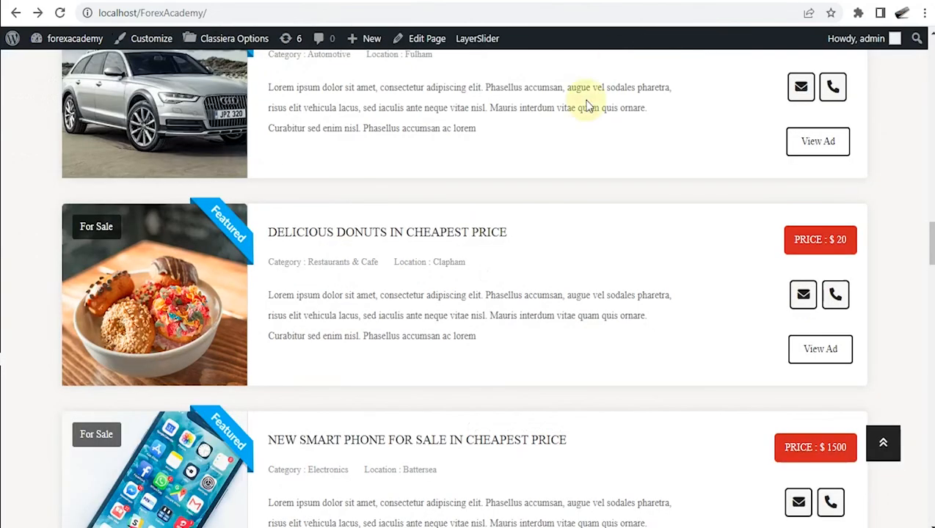
{"action": "right_click", "coordinate": [544, 151]}
{"action": "left_click", "coordinate": [587, 198]}
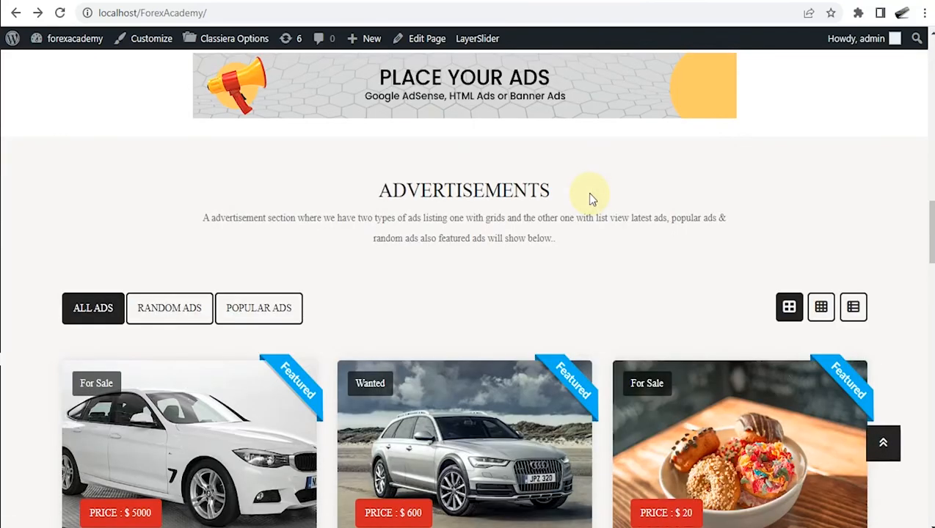
{"action": "scroll", "coordinate": [561, 234], "scroll_direction": "down", "scroll_amount": 3}
{"action": "scroll", "coordinate": [514, 250], "scroll_direction": "down", "scroll_amount": 3}
{"action": "scroll", "coordinate": [432, 271], "scroll_direction": "down", "scroll_amount": 6}
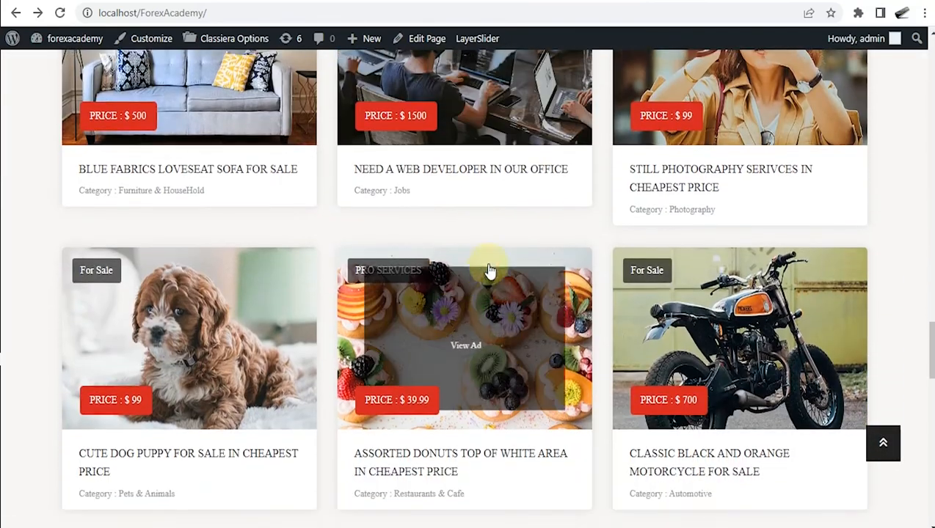
Compare the Locations title setting with the heading of the Ads Locations section on the live homepage.
{"action": "left_click", "coordinate": [627, 4]}
{"action": "scroll", "coordinate": [490, 323], "scroll_direction": "down", "scroll_amount": 1}
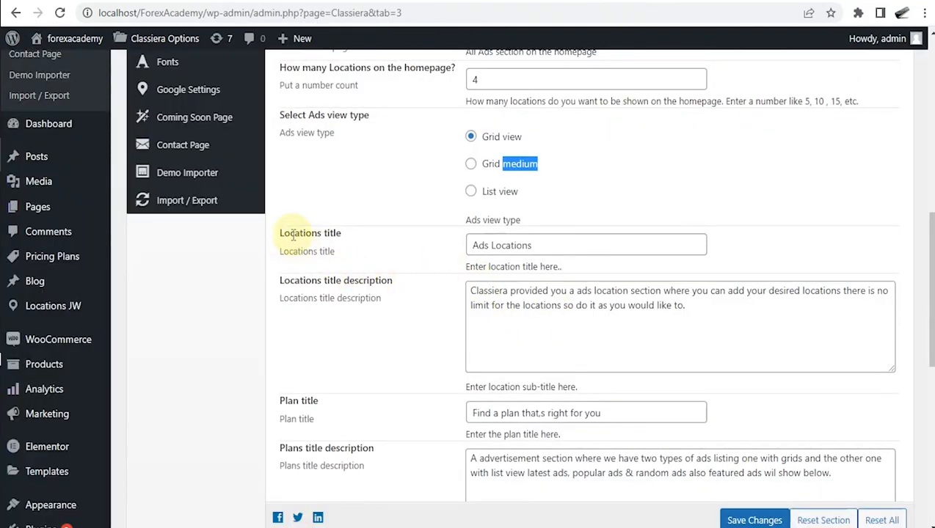
{"action": "left_click_drag", "start_coordinate": [279, 237], "coordinate": [346, 231]}
{"action": "left_click", "coordinate": [428, 306]}
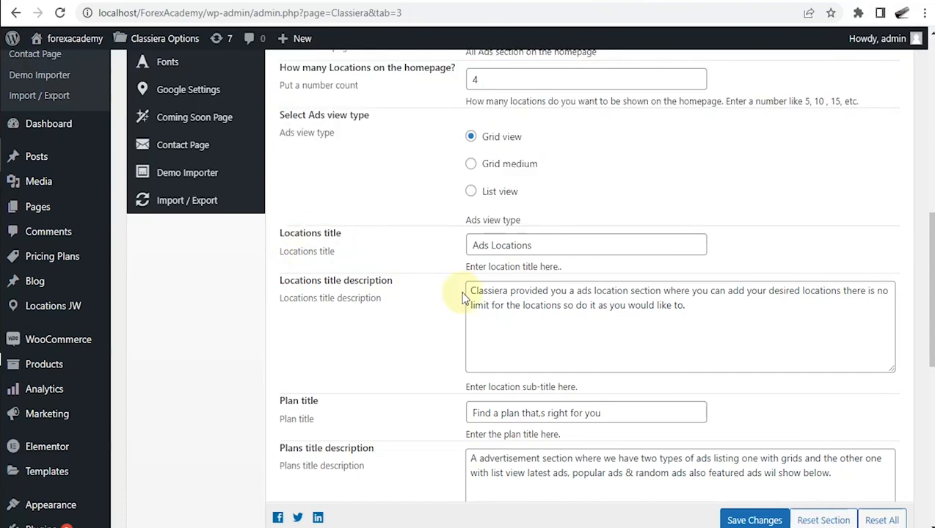
{"action": "left_click_drag", "start_coordinate": [470, 248], "coordinate": [548, 245]}
{"action": "left_click", "coordinate": [544, 245]}
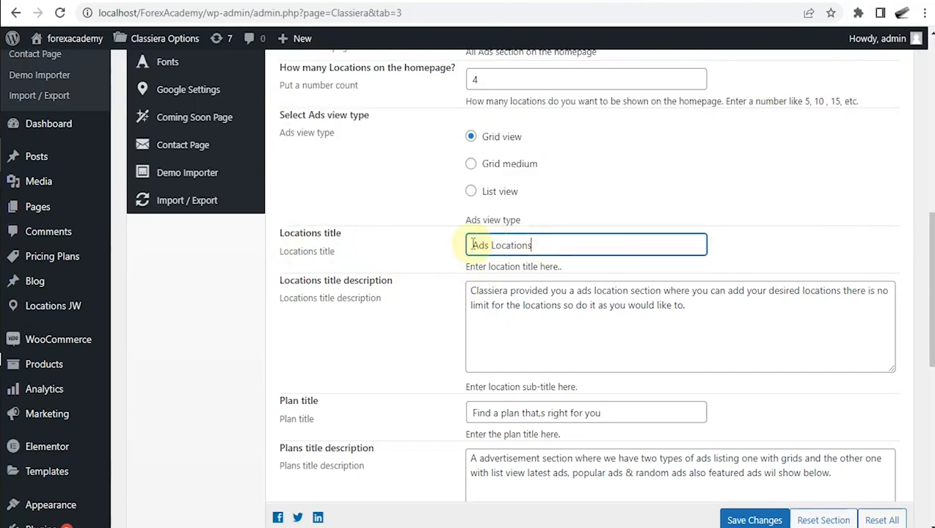
{"action": "left_click_drag", "start_coordinate": [472, 245], "coordinate": [542, 245]}
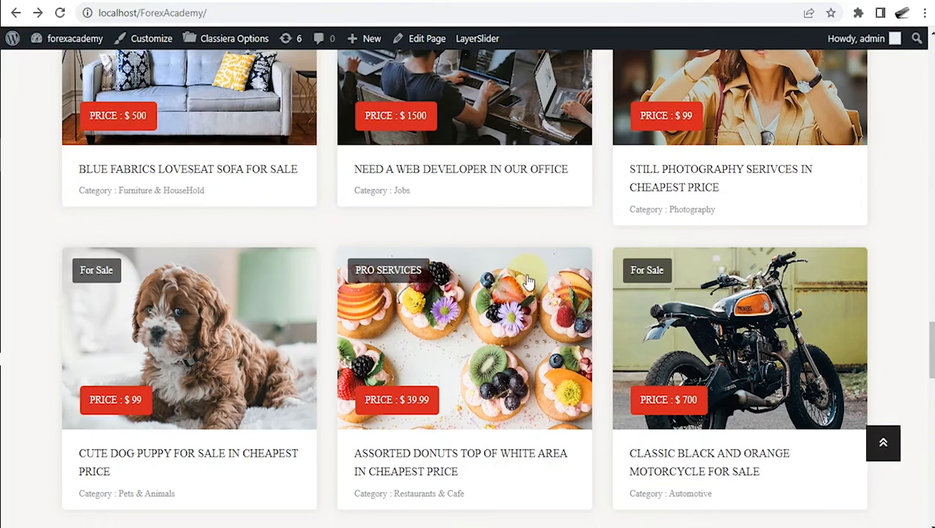
{"action": "scroll", "coordinate": [527, 282], "scroll_direction": "down", "scroll_amount": 7}
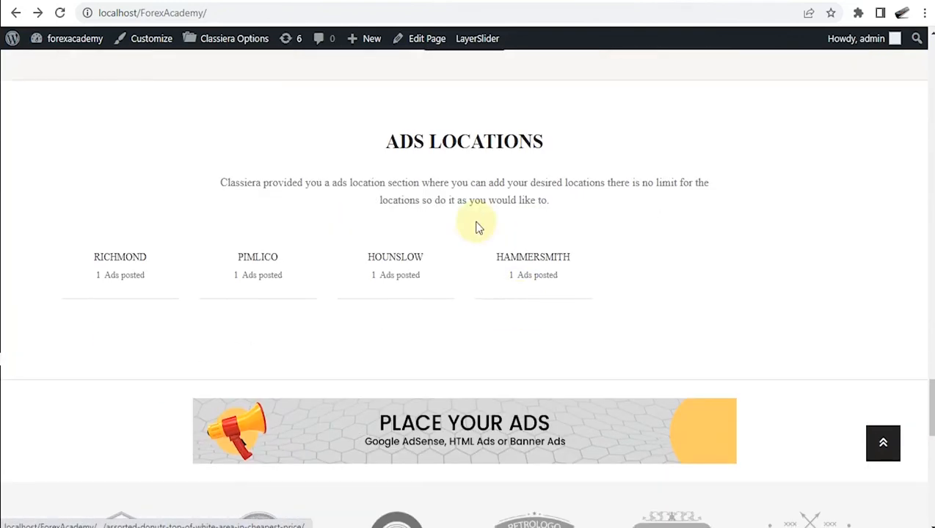
{"action": "left_click_drag", "start_coordinate": [386, 140], "coordinate": [547, 144]}
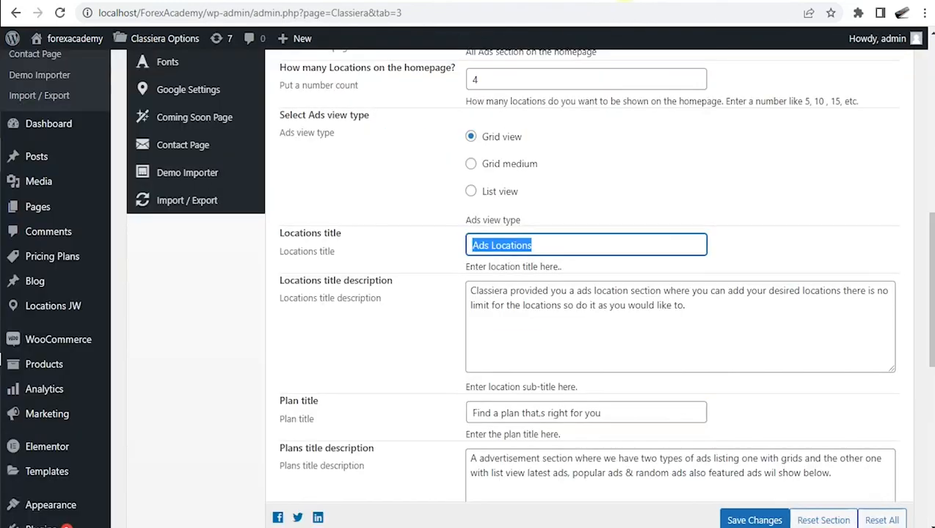
Change the locations title to "Ads Locations TENT", save the changes and reload the live homepage.
{"action": "left_click", "coordinate": [558, 247]}
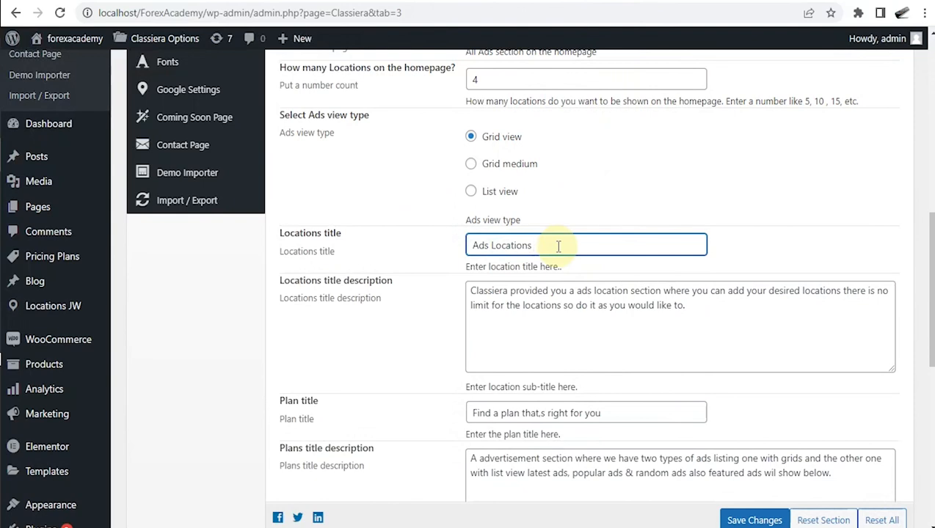
{"action": "type", "text": "TENT"}
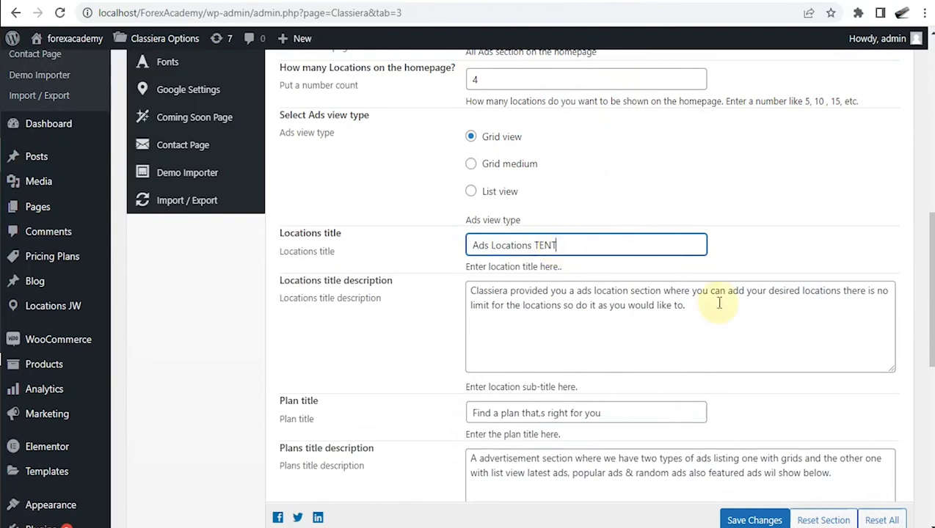
{"action": "left_click", "coordinate": [754, 520]}
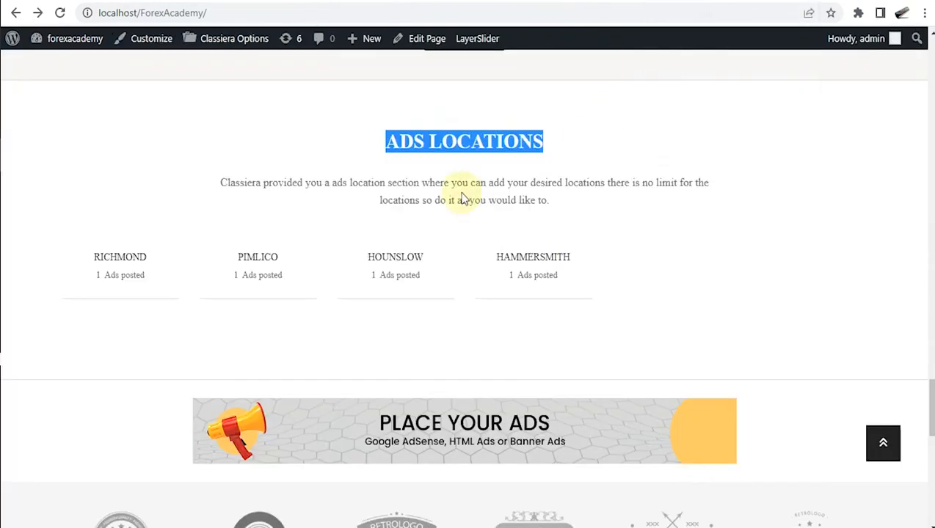
{"action": "right_click", "coordinate": [574, 135]}
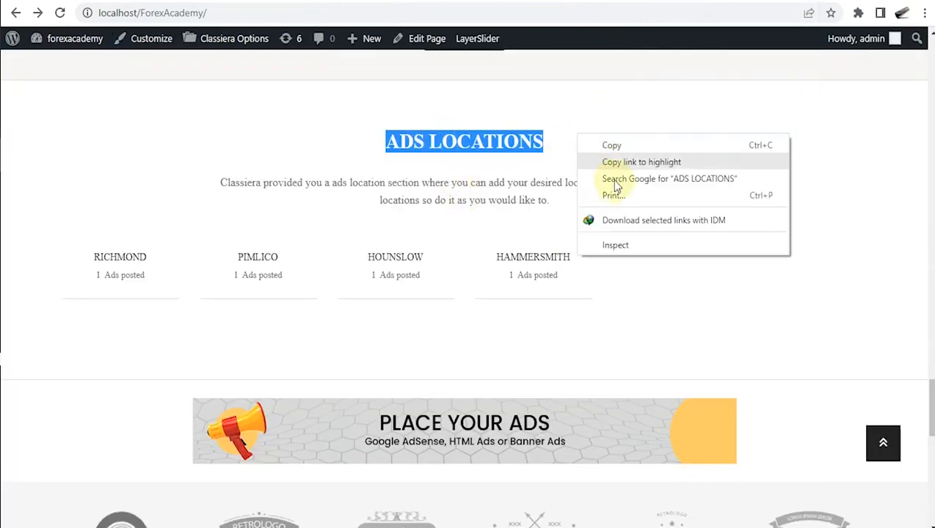
{"action": "left_click", "coordinate": [614, 351]}
{"action": "right_click", "coordinate": [614, 351]}
{"action": "left_click", "coordinate": [668, 151]}
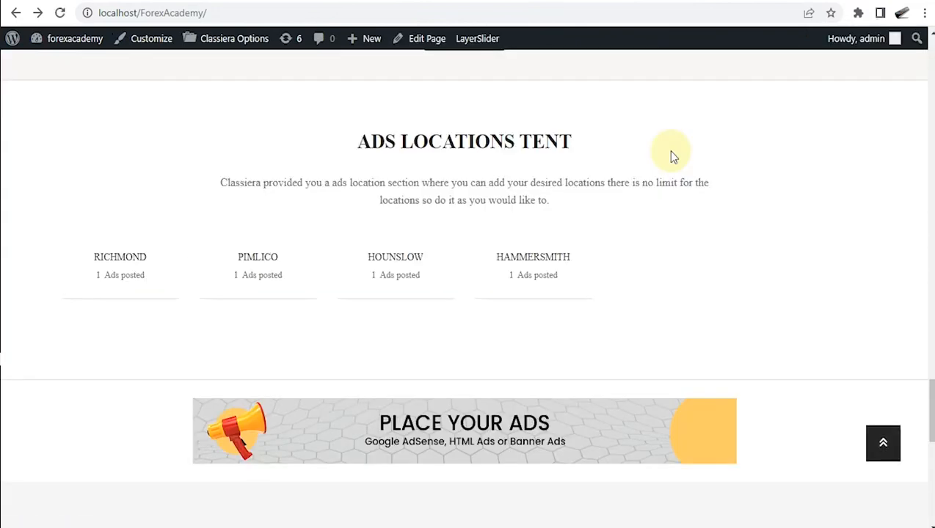
Compare the Locations title description setting with the text under the locations heading on the live homepage.
{"action": "left_click", "coordinate": [616, 0]}
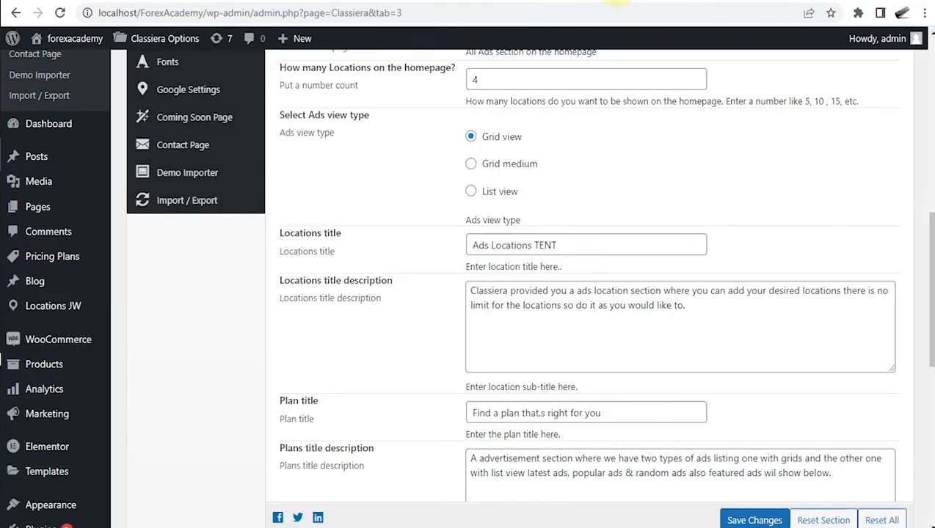
{"action": "scroll", "coordinate": [403, 201], "scroll_direction": "down", "scroll_amount": 2}
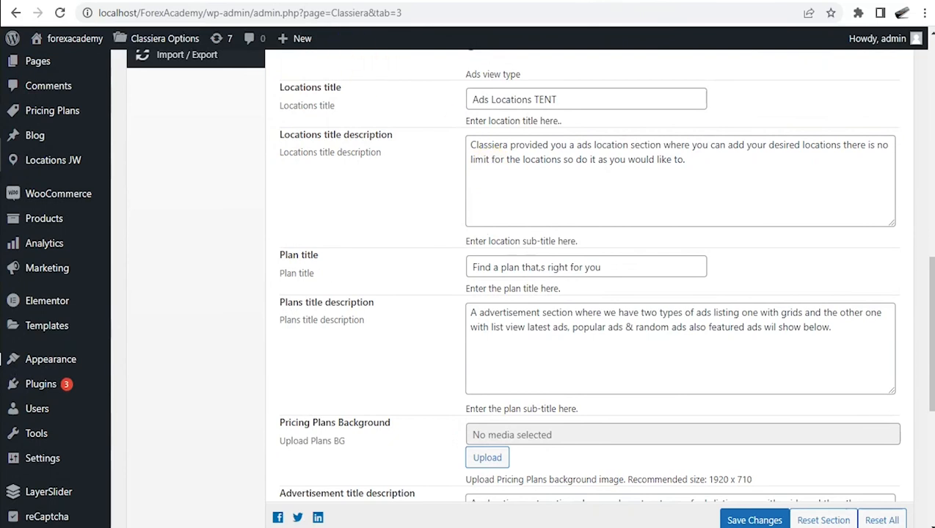
{"action": "scroll", "coordinate": [314, 186], "scroll_direction": "up", "scroll_amount": 1}
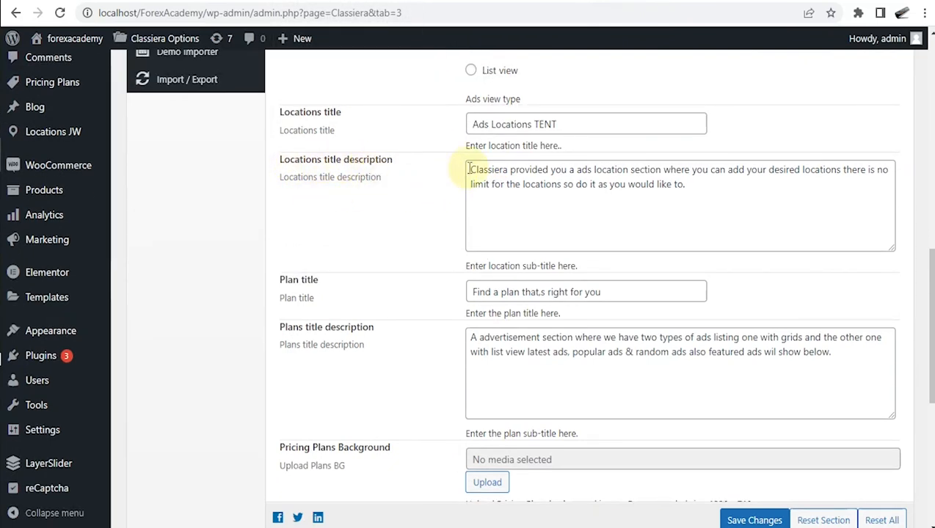
{"action": "left_click_drag", "start_coordinate": [470, 170], "coordinate": [710, 189]}
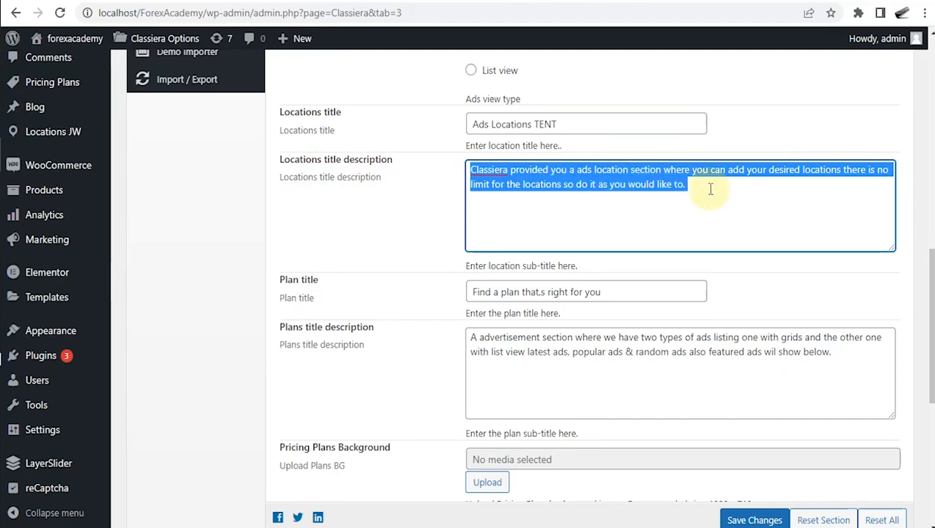
{"action": "left_click", "coordinate": [679, 3]}
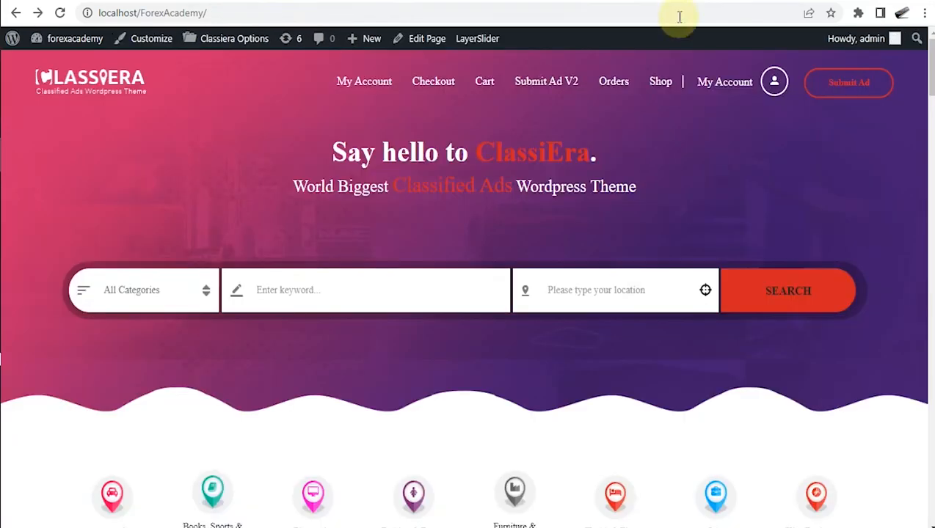
{"action": "scroll", "coordinate": [676, 248], "scroll_direction": "down", "scroll_amount": 20}
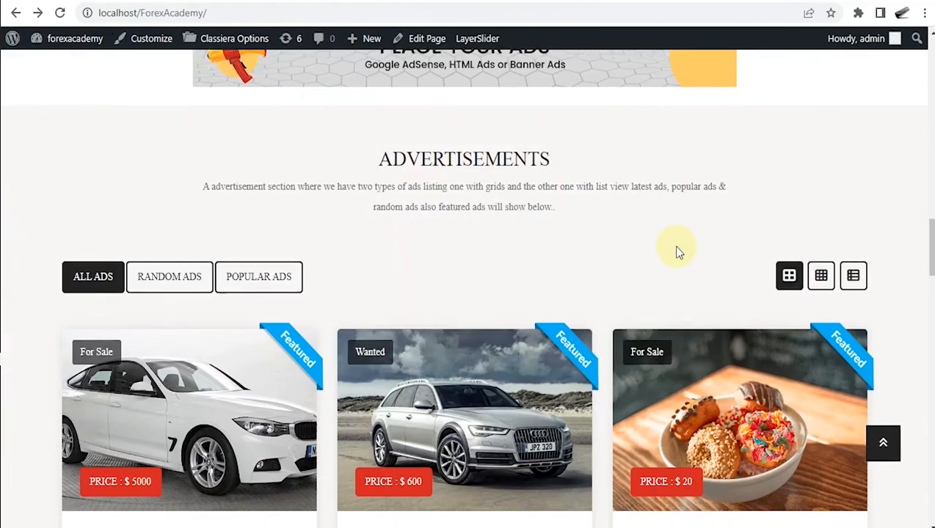
{"action": "scroll", "coordinate": [679, 251], "scroll_direction": "down", "scroll_amount": 15}
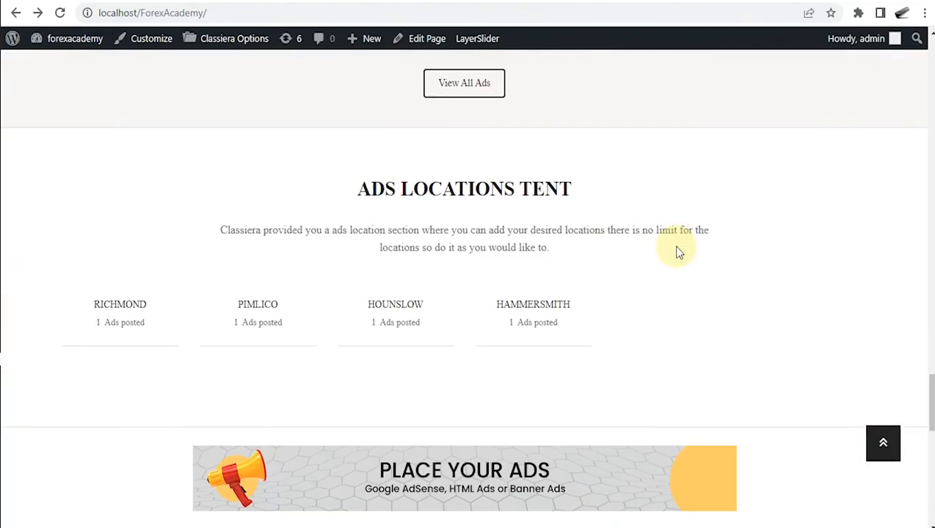
{"action": "left_click_drag", "start_coordinate": [221, 229], "coordinate": [598, 256]}
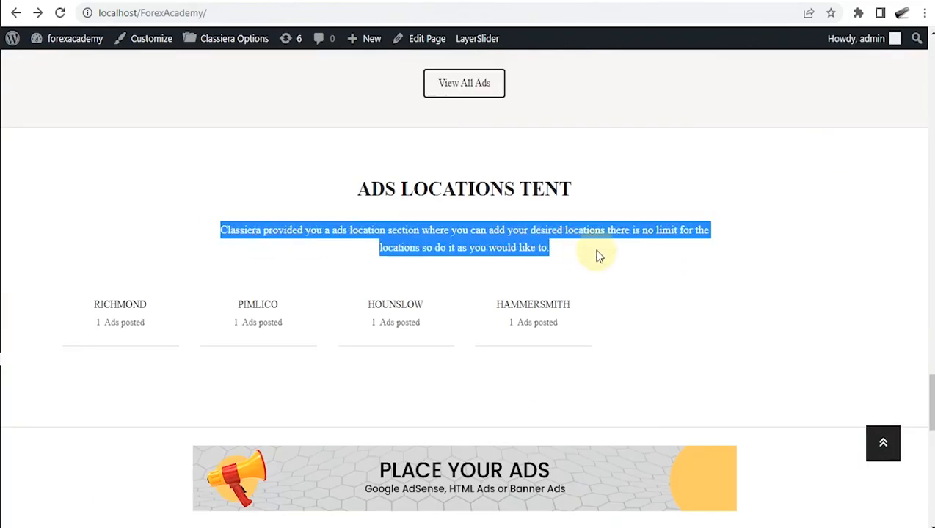
{"action": "left_click", "coordinate": [537, 266]}
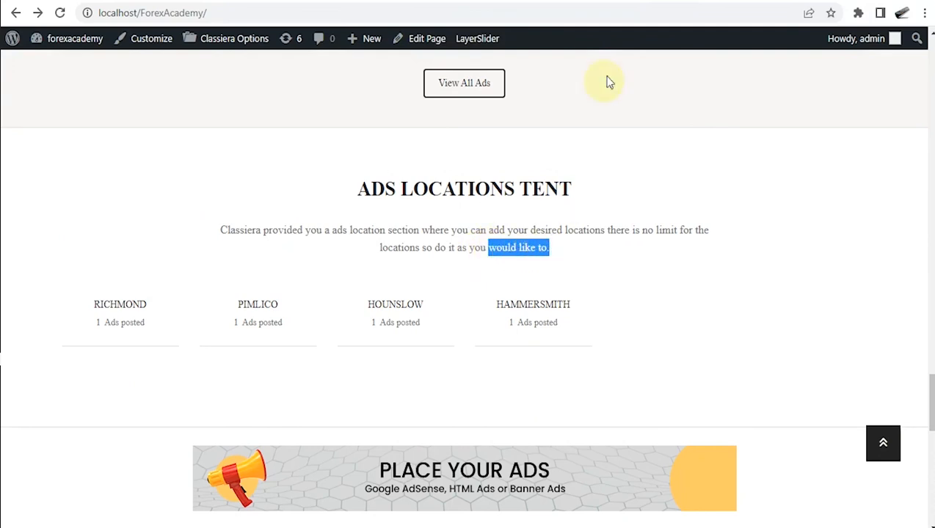
{"action": "left_click", "coordinate": [632, 1]}
{"action": "left_click", "coordinate": [651, 212]}
{"action": "left_click_drag", "start_coordinate": [629, 187], "coordinate": [675, 188]}
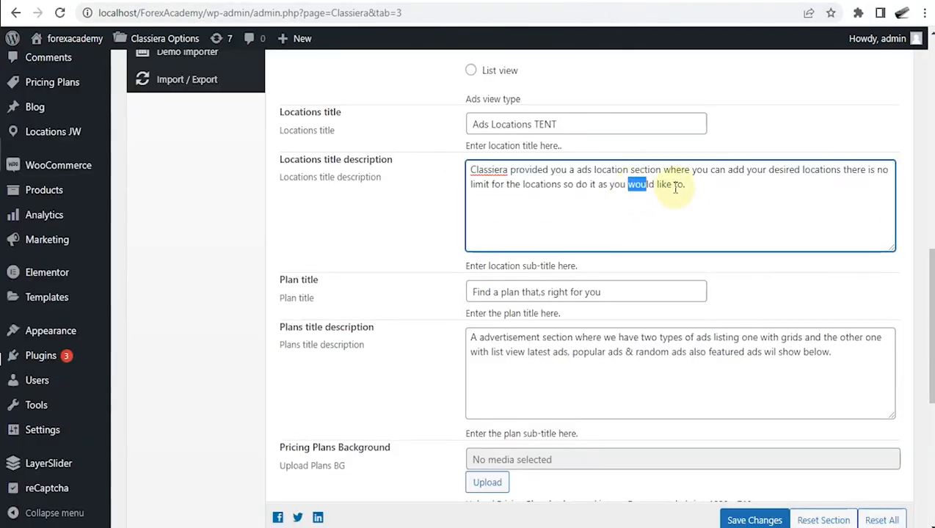
Review the Plan title setting and look through the live homepage for a matching pricing plans section.
{"action": "scroll", "coordinate": [358, 210], "scroll_direction": "down", "scroll_amount": 1}
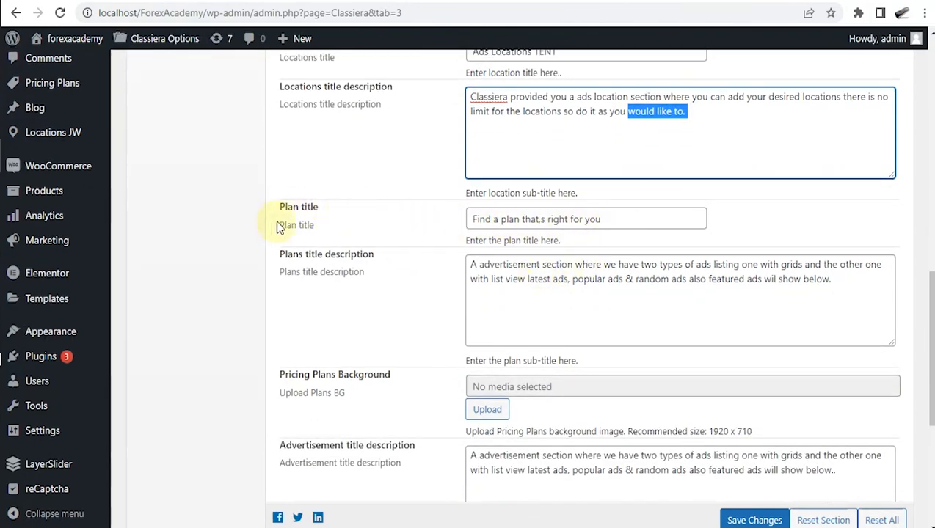
{"action": "left_click", "coordinate": [662, 1]}
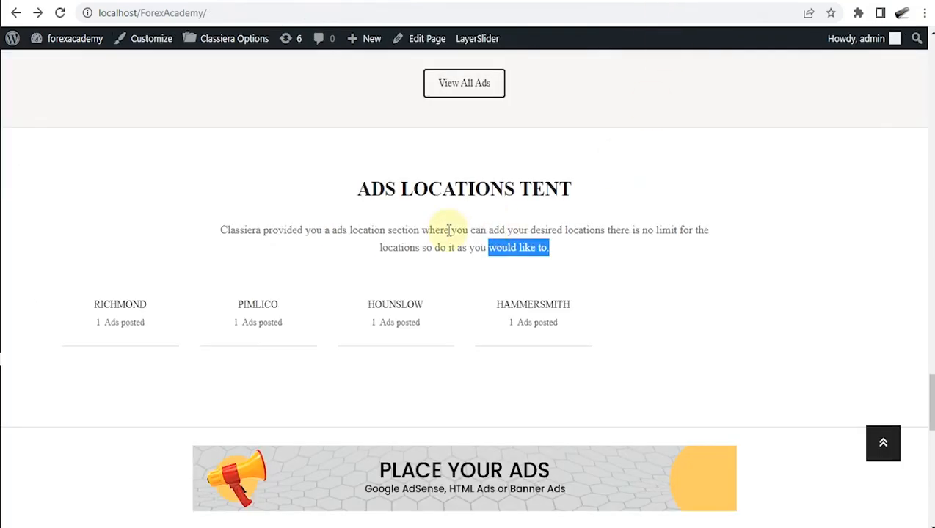
{"action": "scroll", "coordinate": [449, 230], "scroll_direction": "down", "scroll_amount": 8}
{"action": "scroll", "coordinate": [448, 231], "scroll_direction": "up", "scroll_amount": 12}
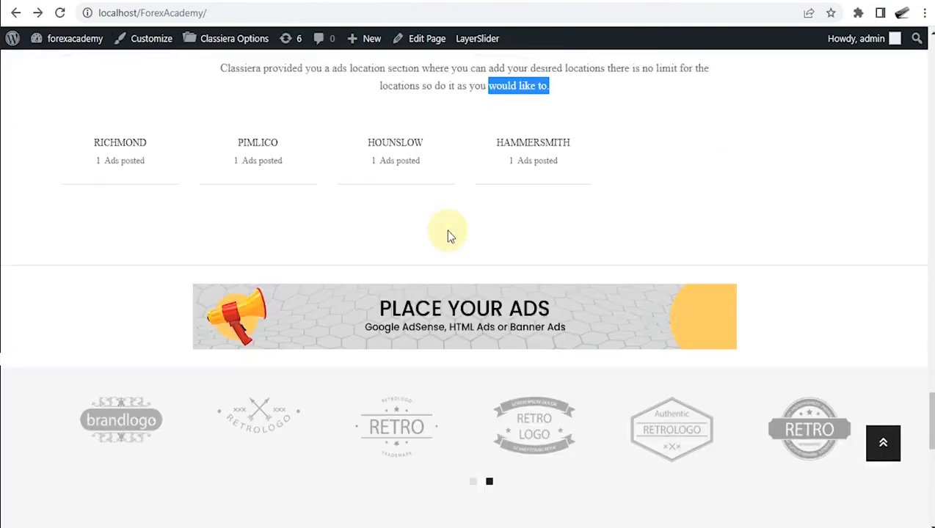
{"action": "scroll", "coordinate": [449, 235], "scroll_direction": "up", "scroll_amount": 15}
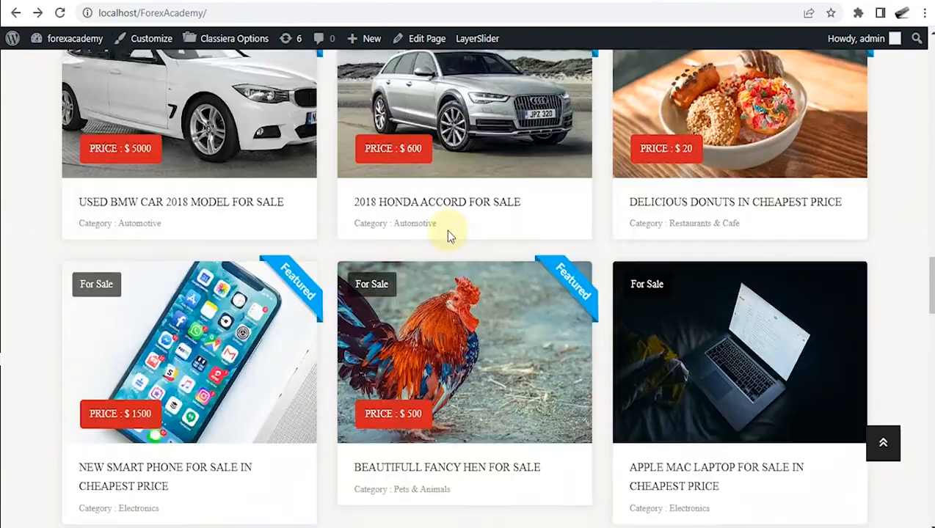
{"action": "scroll", "coordinate": [446, 233], "scroll_direction": "up", "scroll_amount": 5}
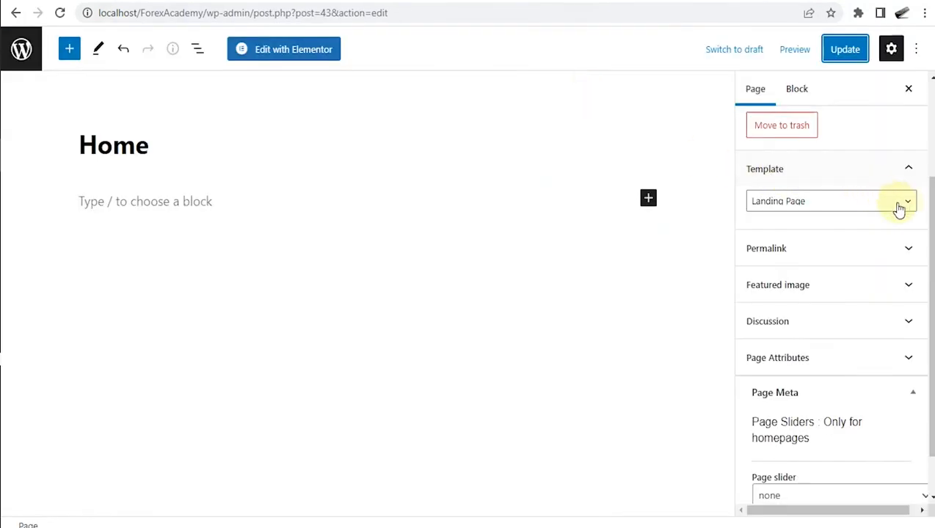
Set the Home page's template to Homepage V4 - Canary, update the page and reload the live homepage.
{"action": "left_click", "coordinate": [899, 206]}
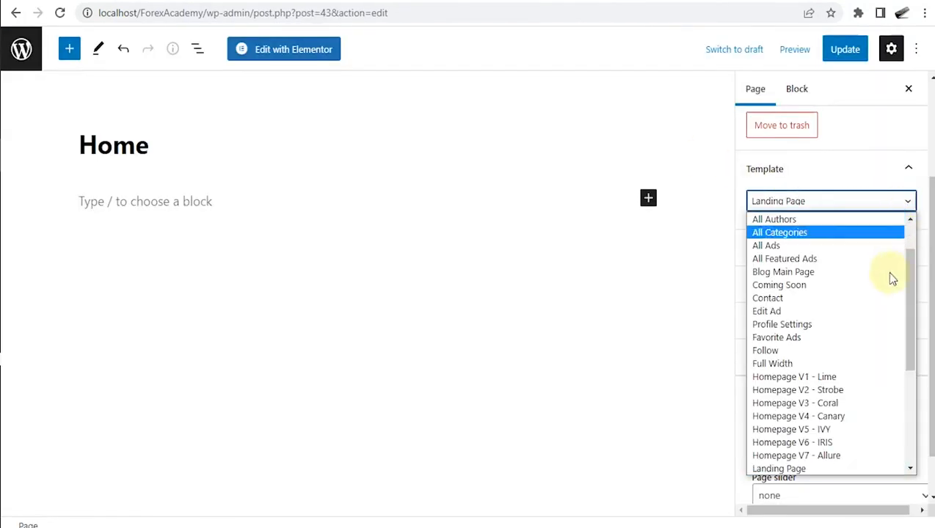
{"action": "left_click", "coordinate": [866, 416]}
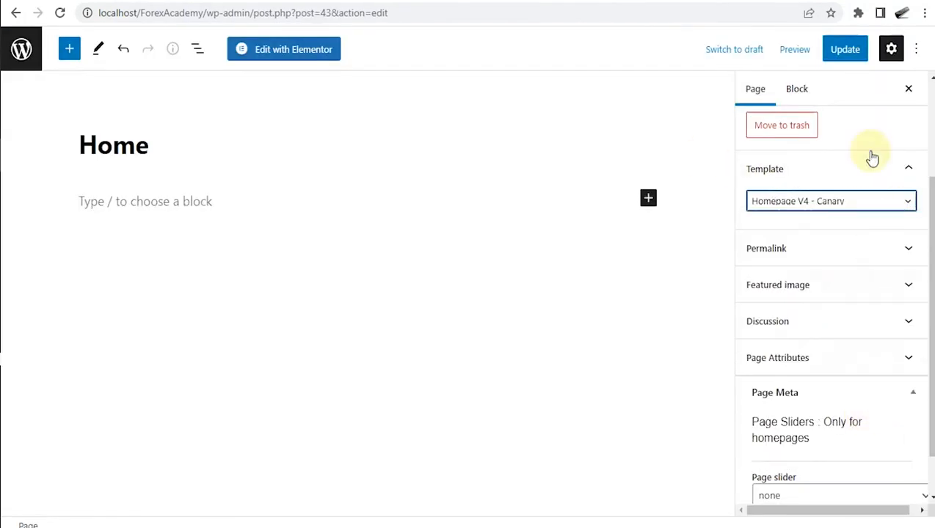
{"action": "left_click", "coordinate": [844, 52]}
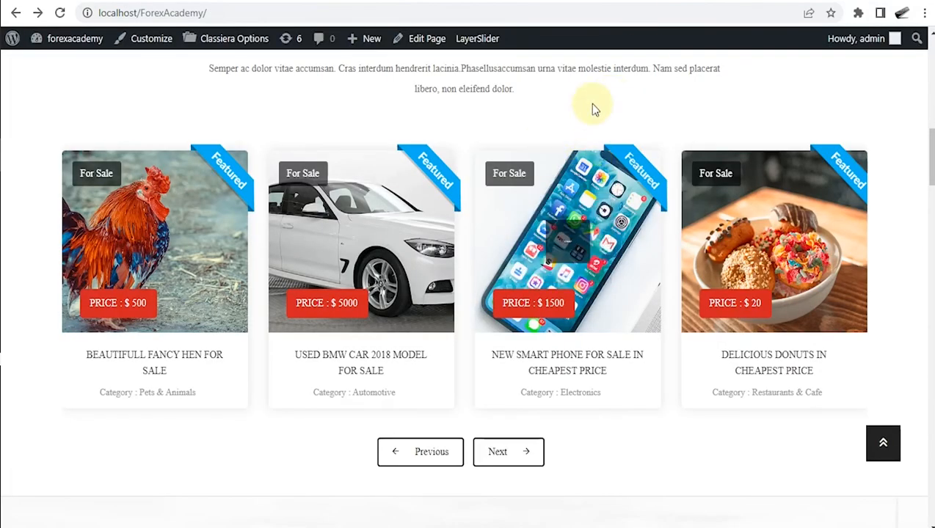
{"action": "right_click", "coordinate": [594, 109]}
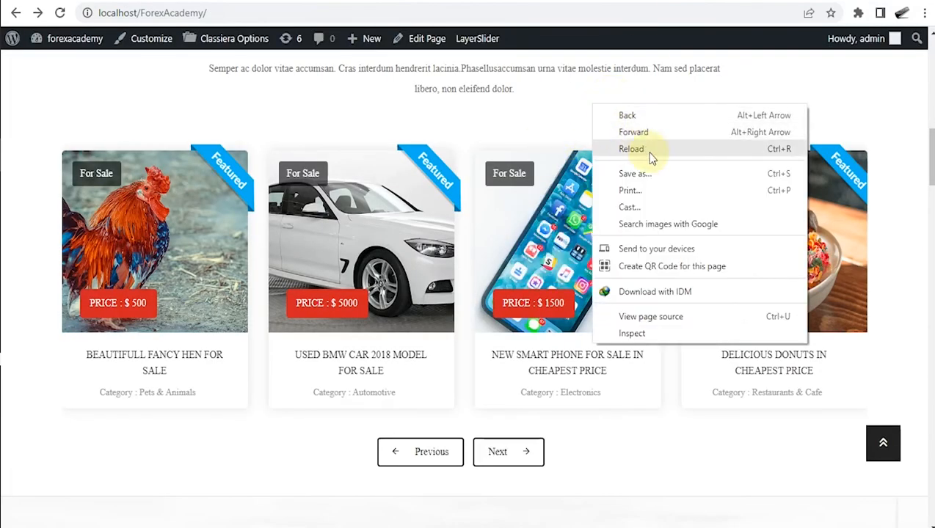
{"action": "left_click", "coordinate": [646, 152]}
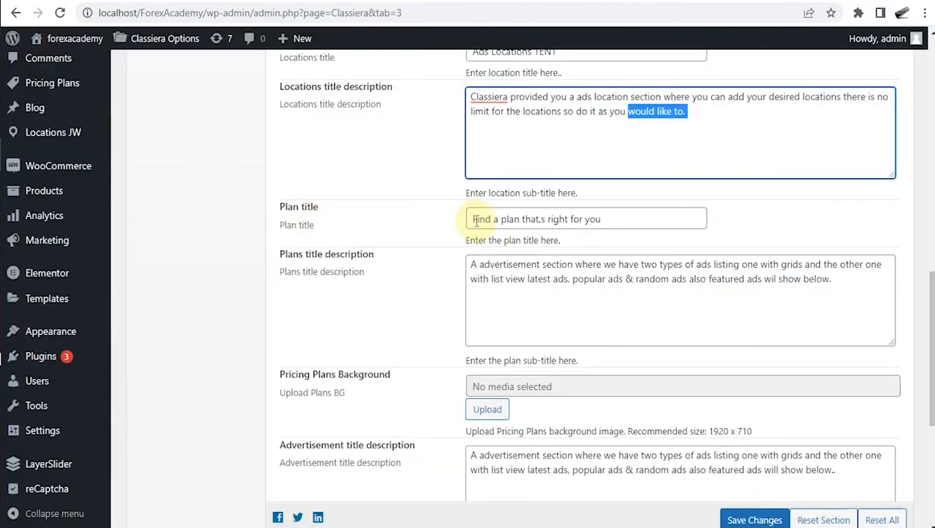
Compare the Plan title and Plans title description settings with the live homepage's pricing section, and check the recommended Pricing Plans Background size.
{"action": "left_click_drag", "start_coordinate": [471, 218], "coordinate": [576, 219]}
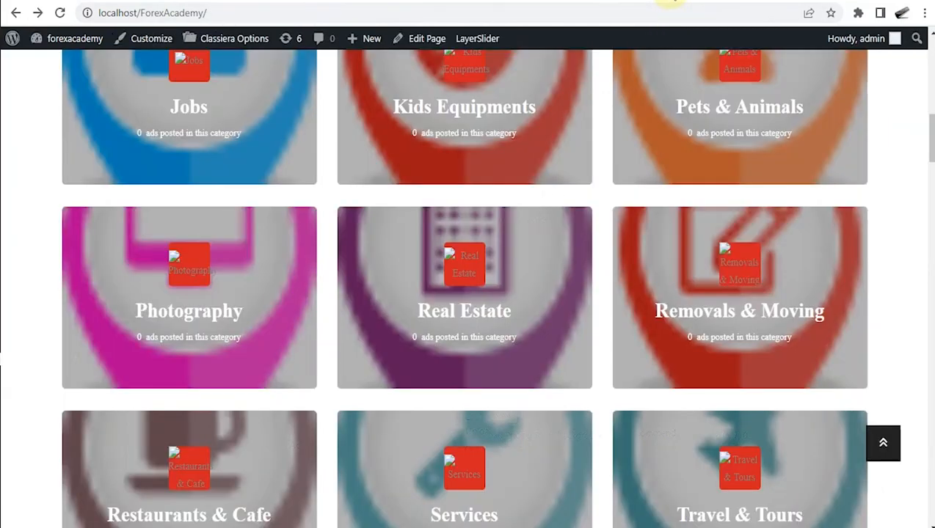
{"action": "scroll", "coordinate": [618, 227], "scroll_direction": "down", "scroll_amount": 10}
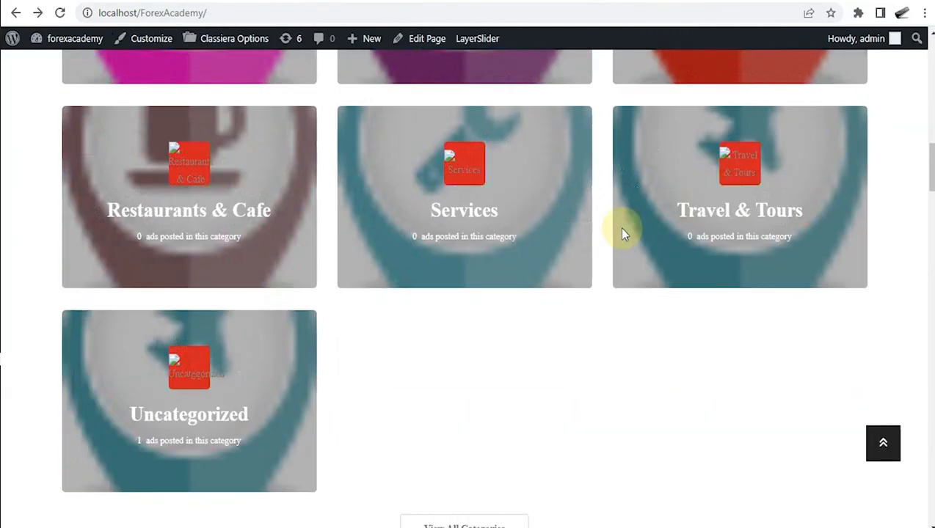
{"action": "scroll", "coordinate": [619, 232], "scroll_direction": "down", "scroll_amount": 15}
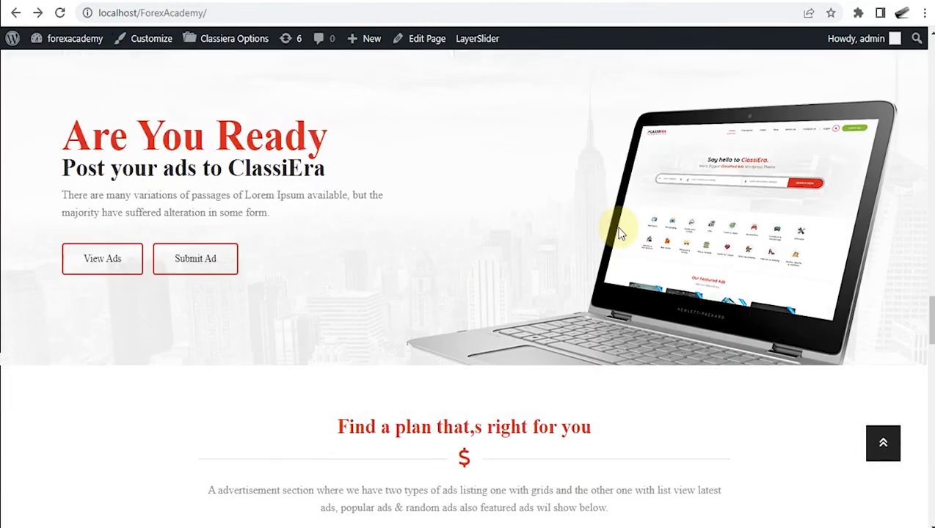
{"action": "scroll", "coordinate": [618, 232], "scroll_direction": "up", "scroll_amount": 2}
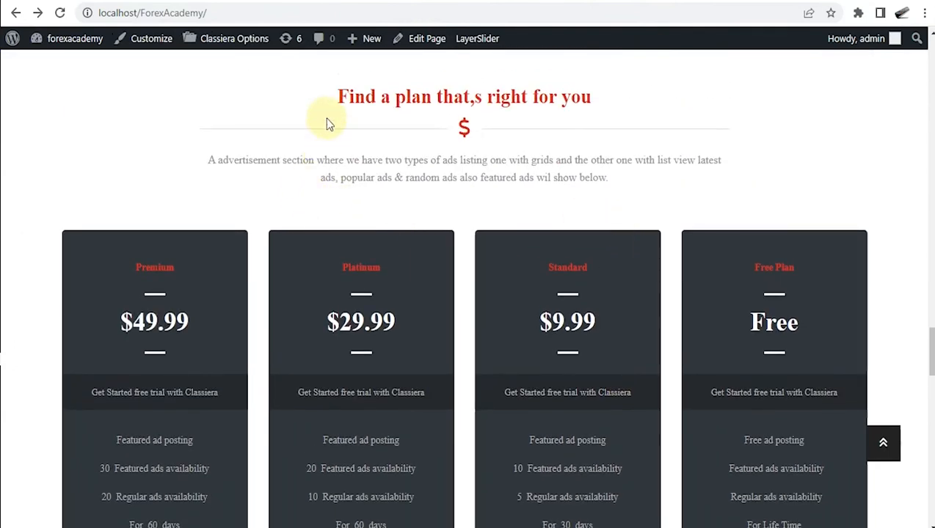
{"action": "left_click_drag", "start_coordinate": [338, 96], "coordinate": [593, 96]}
{"action": "left_click_drag", "start_coordinate": [208, 160], "coordinate": [626, 177]}
{"action": "left_click", "coordinate": [632, 1]}
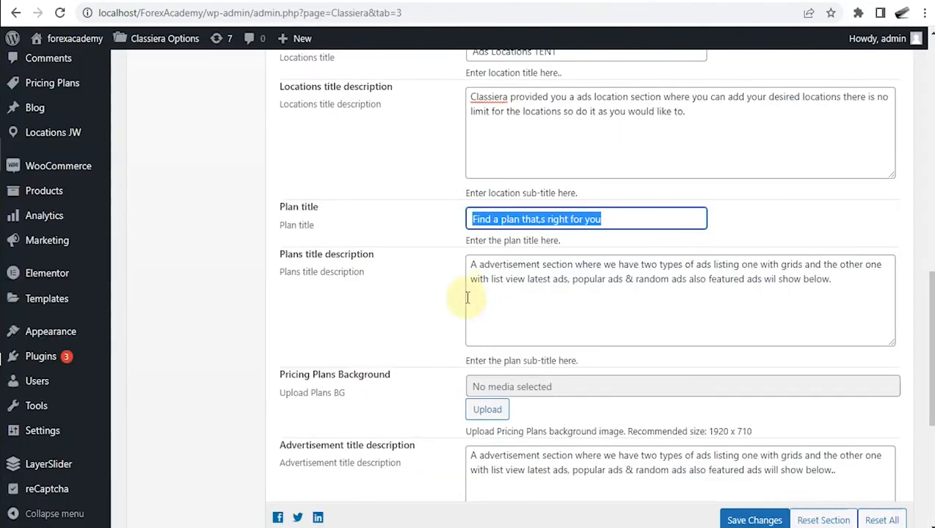
{"action": "left_click_drag", "start_coordinate": [467, 269], "coordinate": [844, 288]}
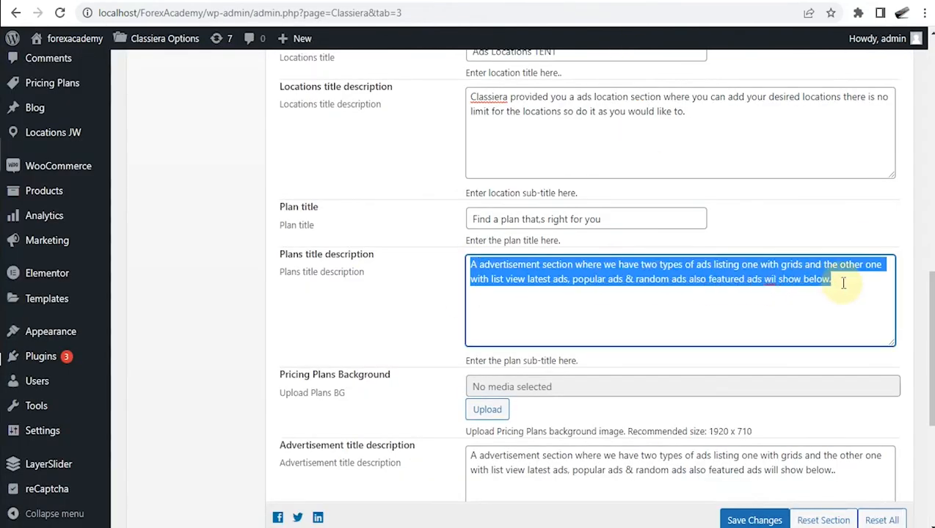
{"action": "scroll", "coordinate": [781, 286], "scroll_direction": "down", "scroll_amount": 3}
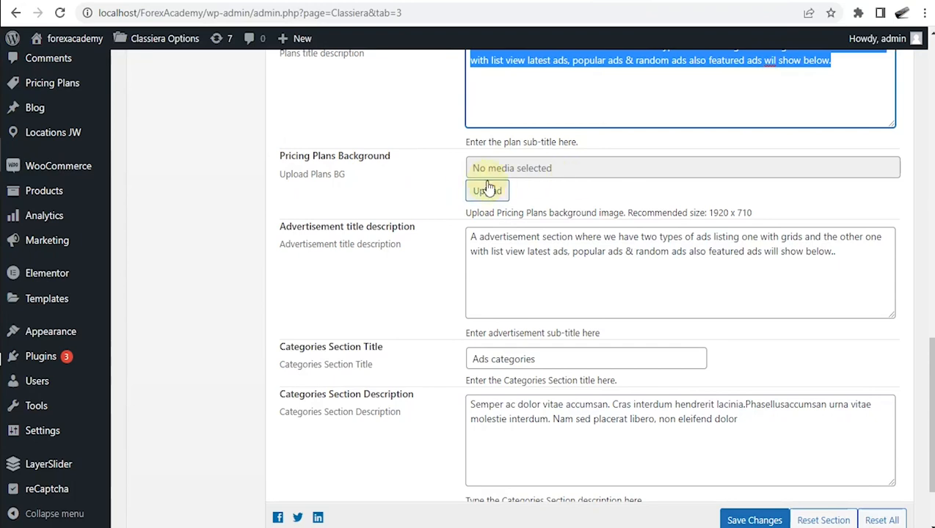
{"action": "left_click_drag", "start_coordinate": [710, 214], "coordinate": [741, 214]}
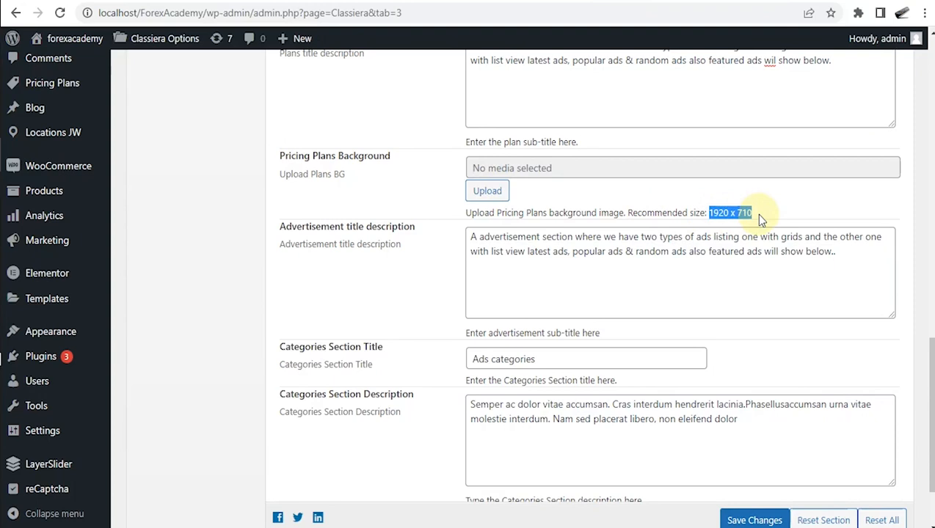
Compare the Advertisement title description setting with the text under the Advertisements heading on the live homepage.
{"action": "left_click_drag", "start_coordinate": [280, 225], "coordinate": [506, 242]}
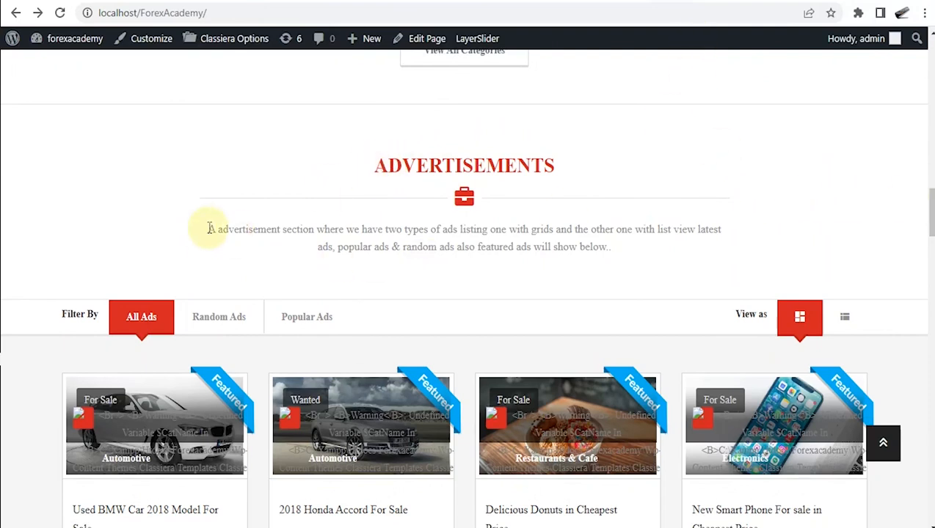
{"action": "left_click_drag", "start_coordinate": [207, 232], "coordinate": [673, 244]}
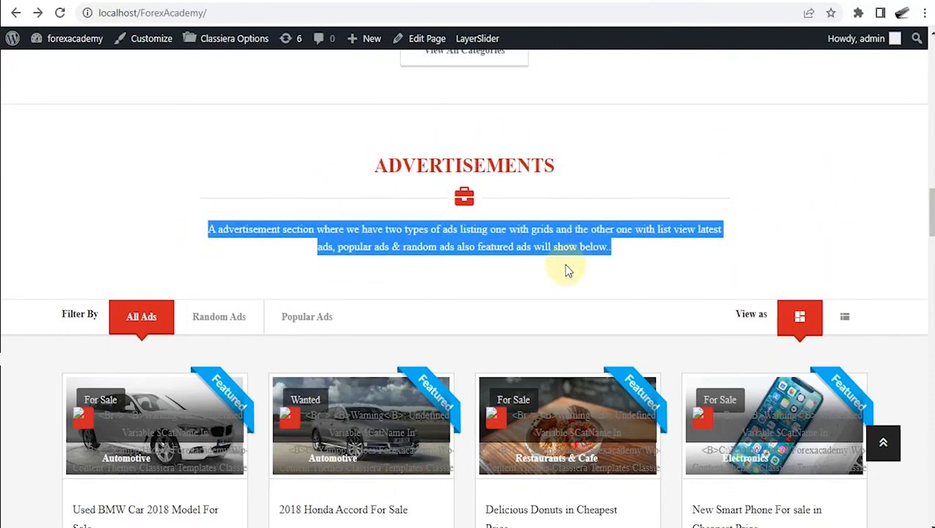
{"action": "left_click", "coordinate": [526, 247]}
{"action": "left_click_drag", "start_coordinate": [520, 247], "coordinate": [610, 246]}
{"action": "left_click", "coordinate": [640, 0]}
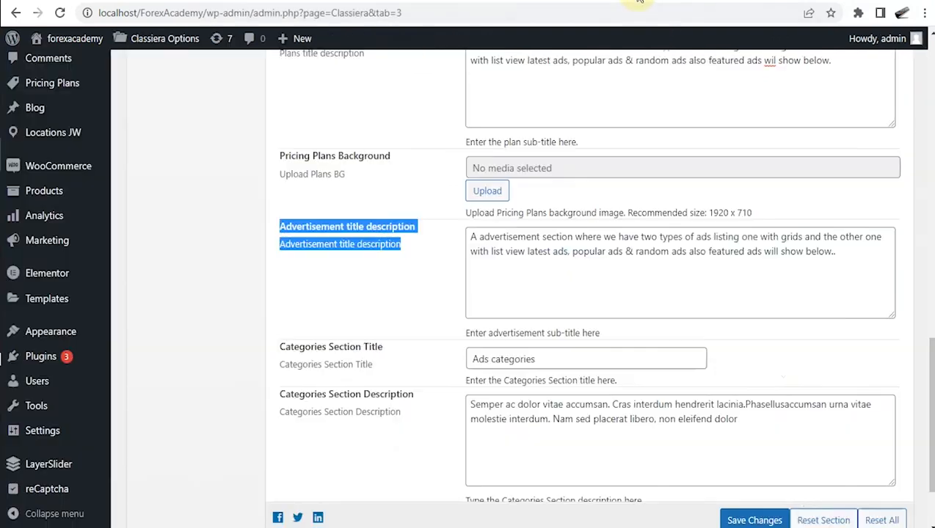
{"action": "left_click_drag", "start_coordinate": [834, 257], "coordinate": [752, 254]}
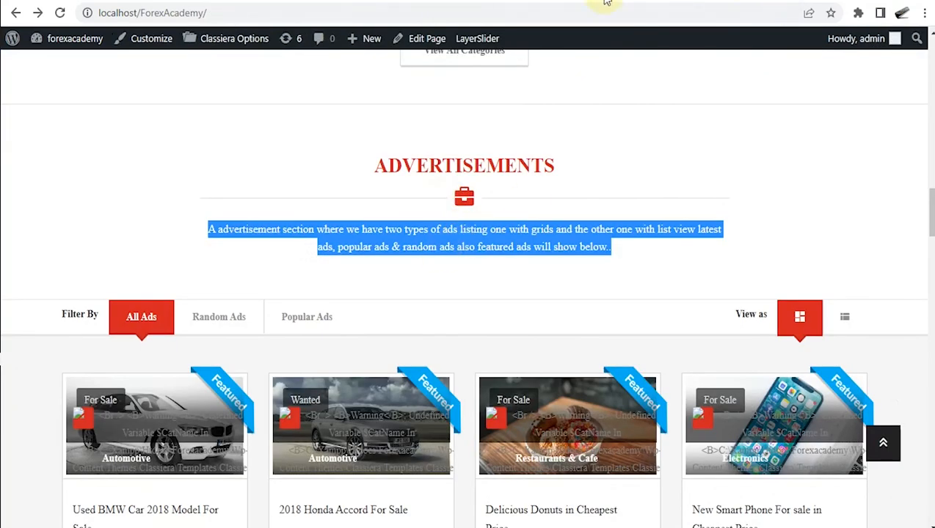
{"action": "left_click", "coordinate": [355, 234]}
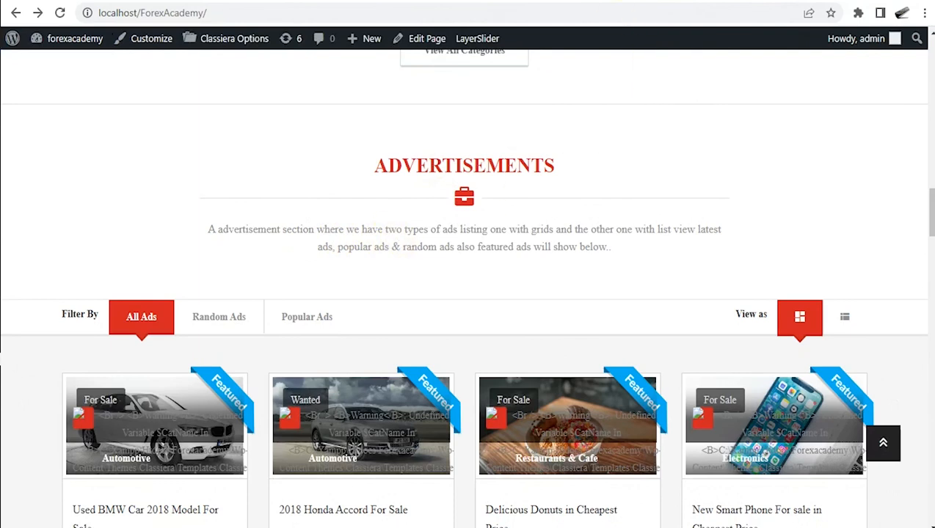
{"action": "left_click", "coordinate": [616, 3]}
{"action": "left_click_drag", "start_coordinate": [837, 252], "coordinate": [458, 230]}
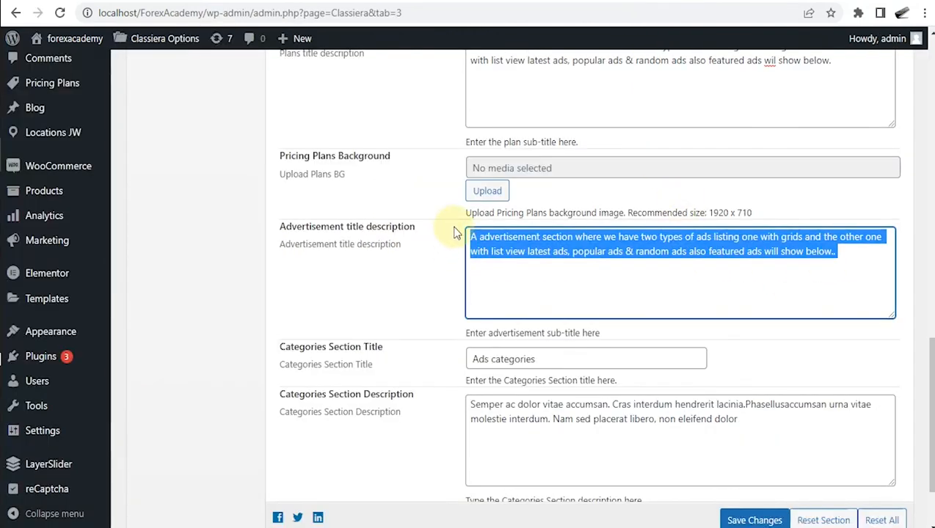
Compare the Categories Section Title and Description settings with the live homepage's categories section, and return to the start of Home General Settings.
{"action": "scroll", "coordinate": [628, 305], "scroll_direction": "down", "scroll_amount": 3}
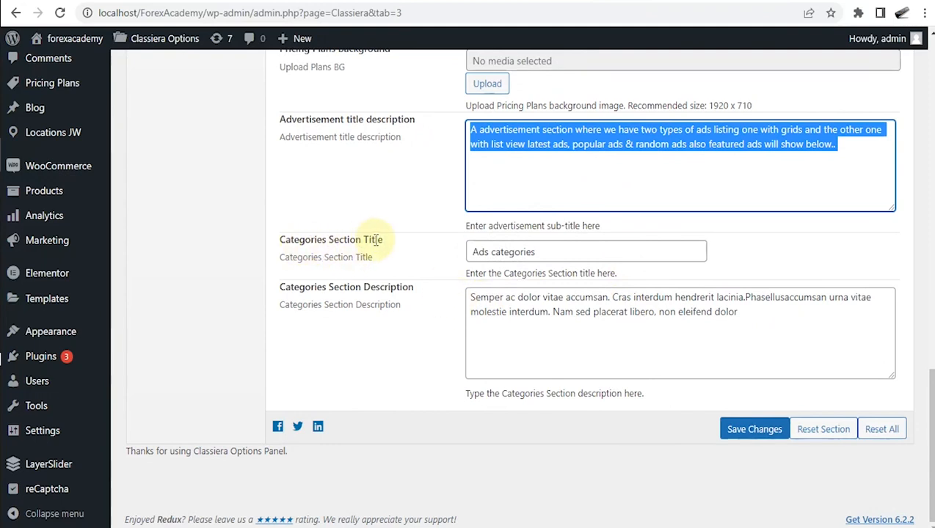
{"action": "left_click_drag", "start_coordinate": [558, 252], "coordinate": [472, 246]}
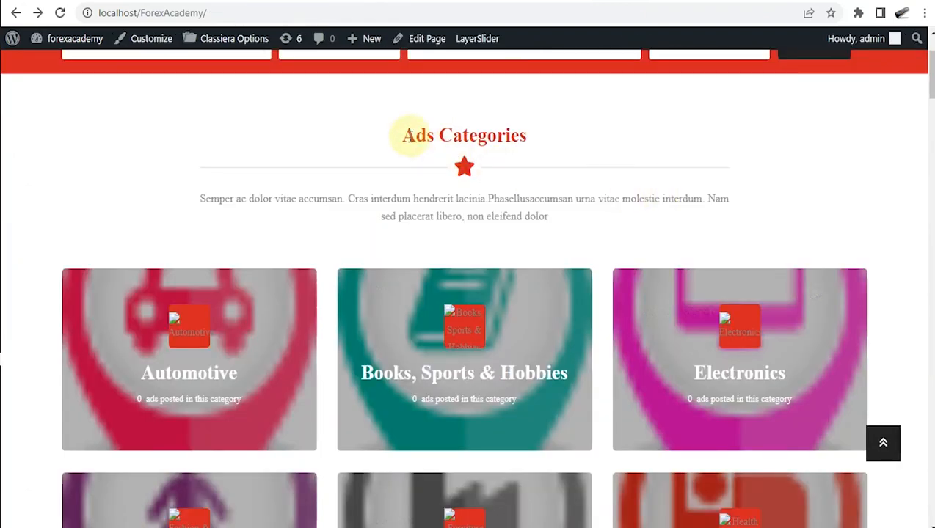
{"action": "left_click_drag", "start_coordinate": [403, 141], "coordinate": [553, 152]}
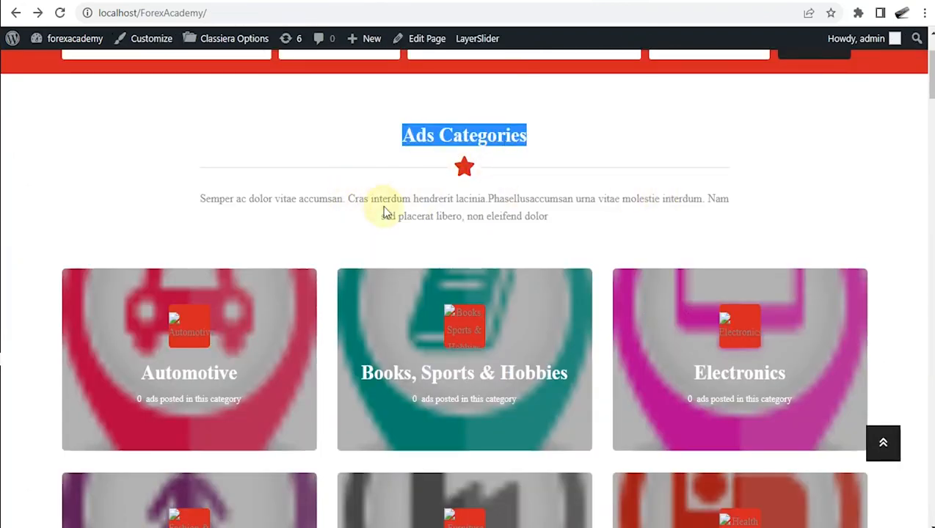
{"action": "left_click_drag", "start_coordinate": [469, 218], "coordinate": [554, 221]}
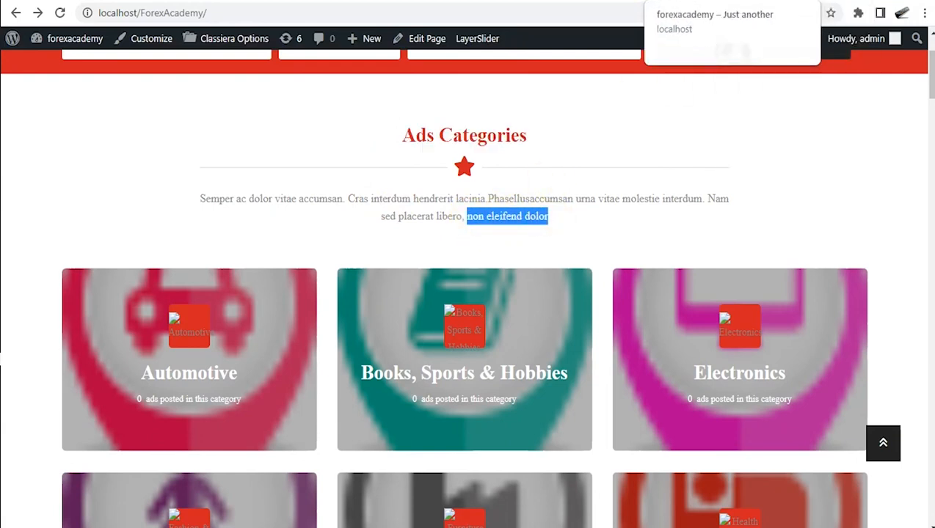
{"action": "left_click", "coordinate": [610, 1]}
{"action": "left_click_drag", "start_coordinate": [748, 320], "coordinate": [657, 319]}
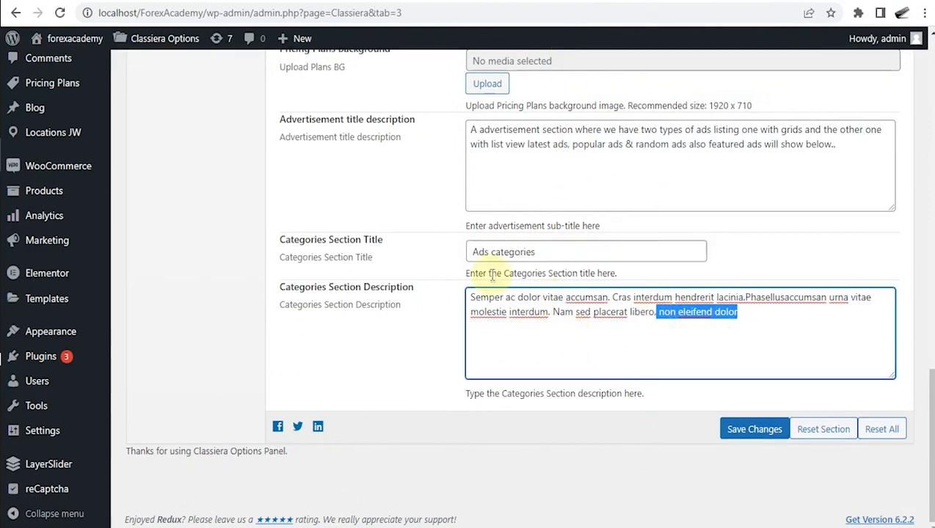
{"action": "scroll", "coordinate": [485, 271], "scroll_direction": "up", "scroll_amount": 10}
{"action": "scroll", "coordinate": [491, 274], "scroll_direction": "up", "scroll_amount": 8}
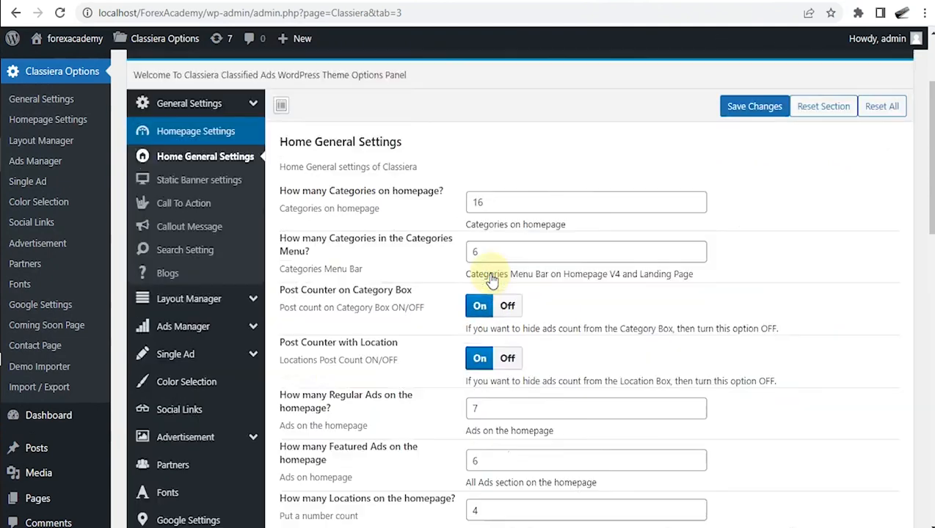